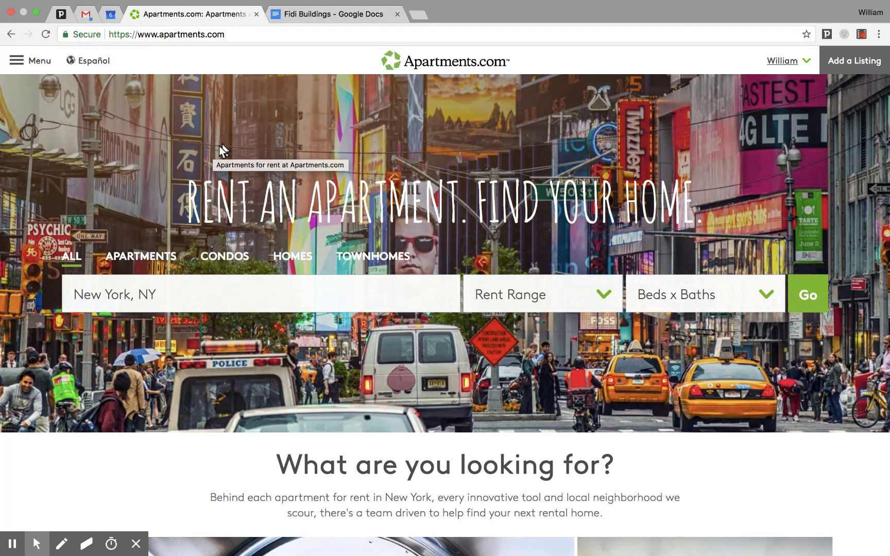
Open the form for adding a new rental listing on Apartments.com.
{"action": "left_click", "coordinate": [855, 60]}
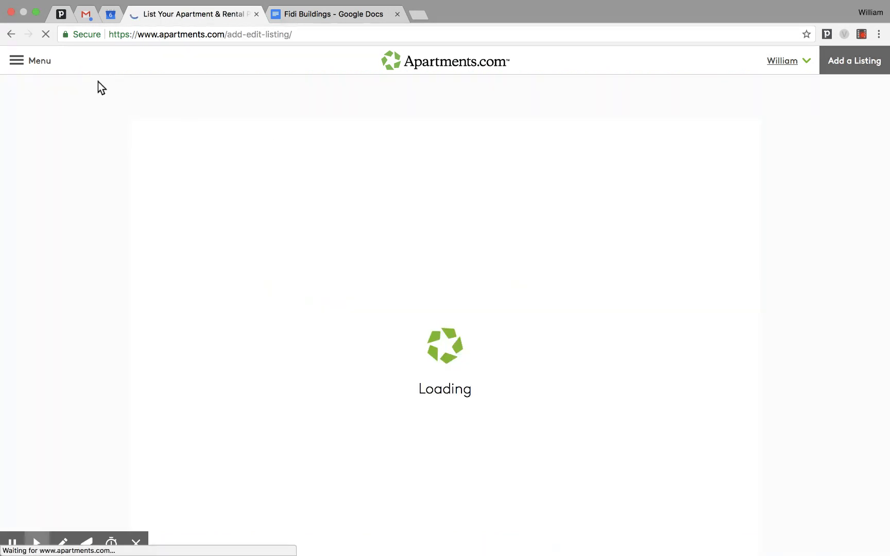
{"action": "left_click", "coordinate": [34, 61]}
{"action": "left_click", "coordinate": [39, 91]}
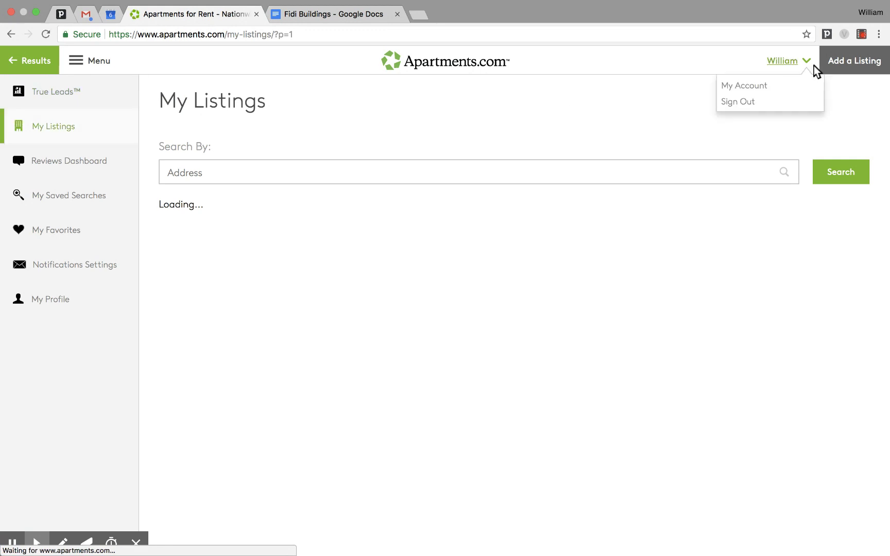
{"action": "left_click", "coordinate": [859, 63]}
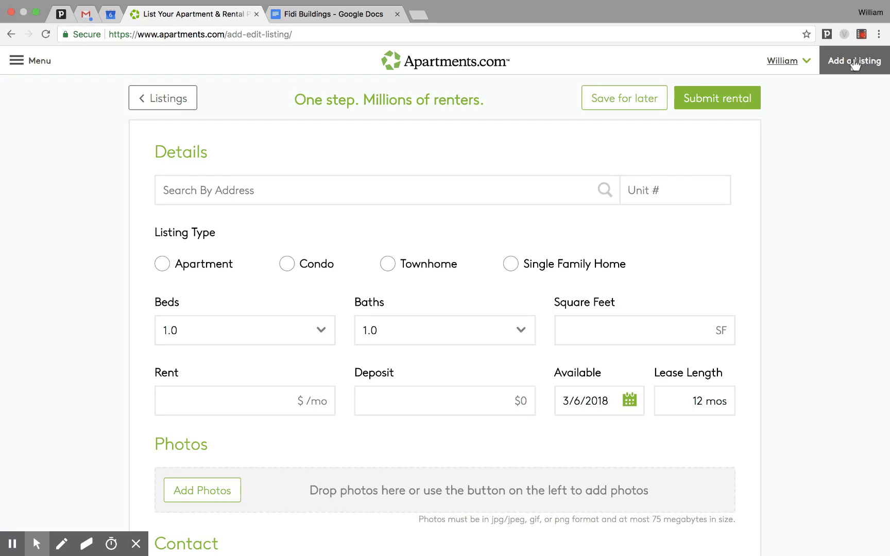
Set the listing's address to 90 Washington Street, New York, NY from the suggested matches.
{"action": "left_click", "coordinate": [386, 185]}
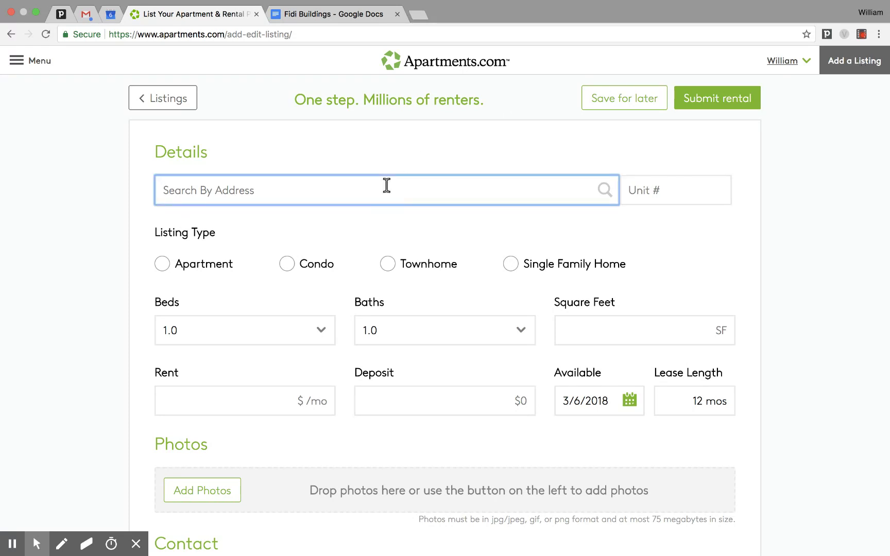
{"action": "type", "text": "90 "}
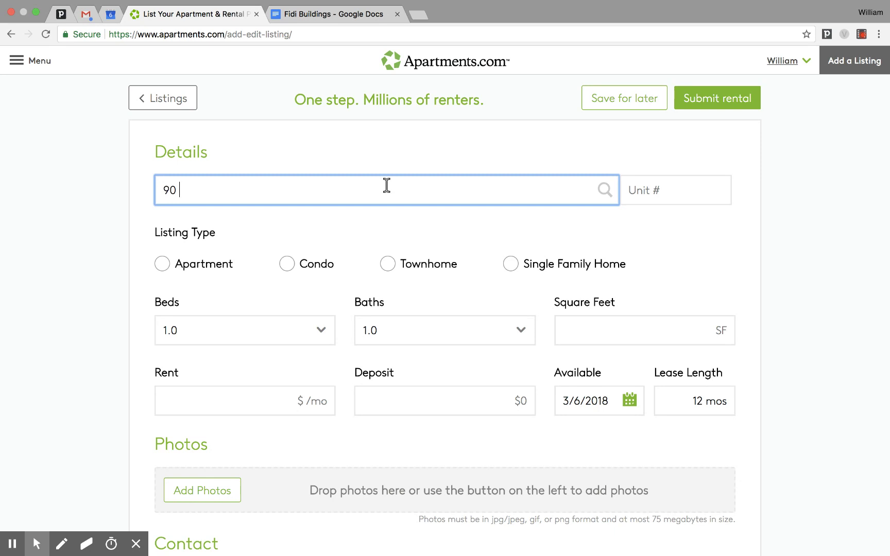
{"action": "type", "text": "Washington Street"}
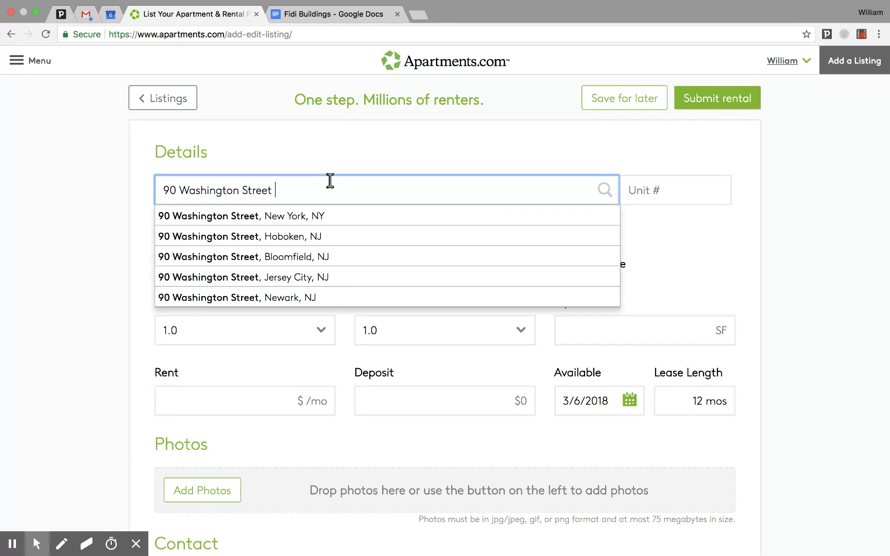
{"action": "left_click", "coordinate": [298, 215]}
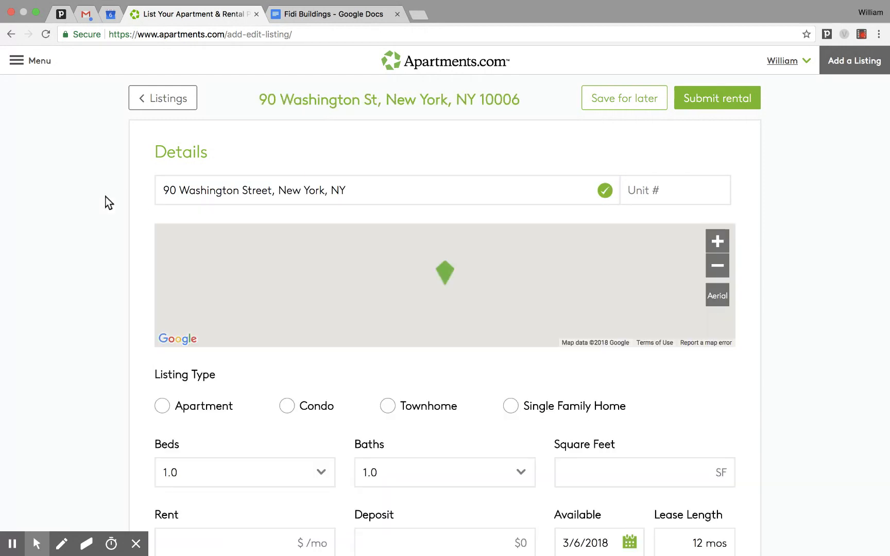
Switch to the Fidi Buildings document in Google Docs and change the 90 Washington headline to "NO FEE UNIT!!! FLEX 2!!".
{"action": "left_click", "coordinate": [419, 16]}
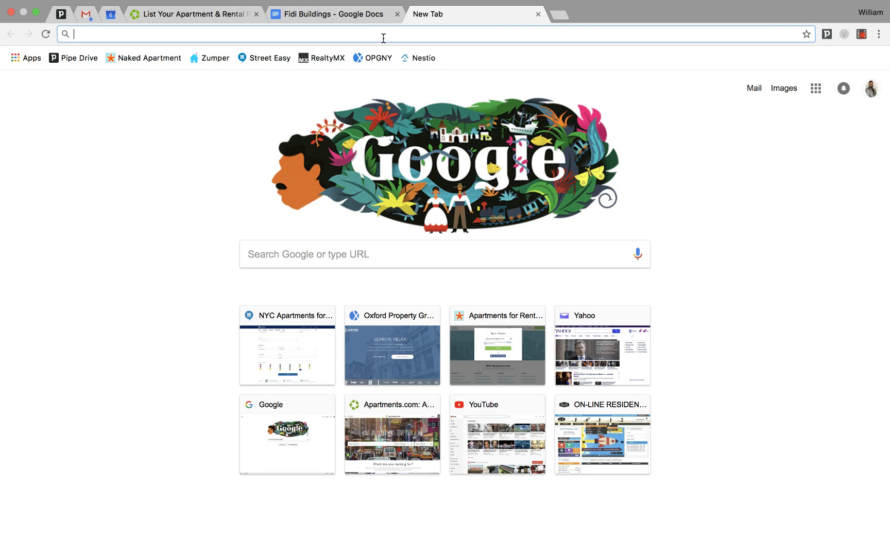
{"action": "left_click", "coordinate": [312, 15]}
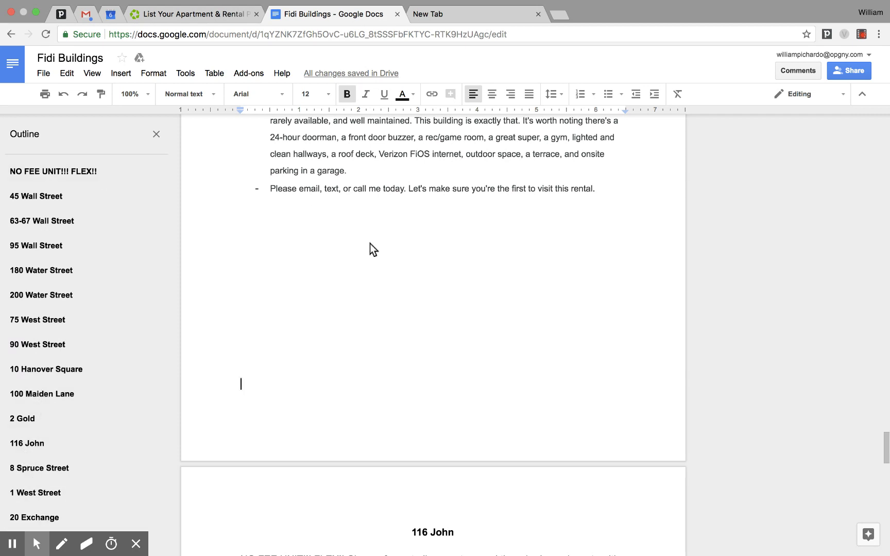
{"action": "scroll", "coordinate": [370, 244], "scroll_direction": "up", "scroll_amount": 3}
{"action": "scroll", "coordinate": [370, 244], "scroll_direction": "up", "scroll_amount": 5}
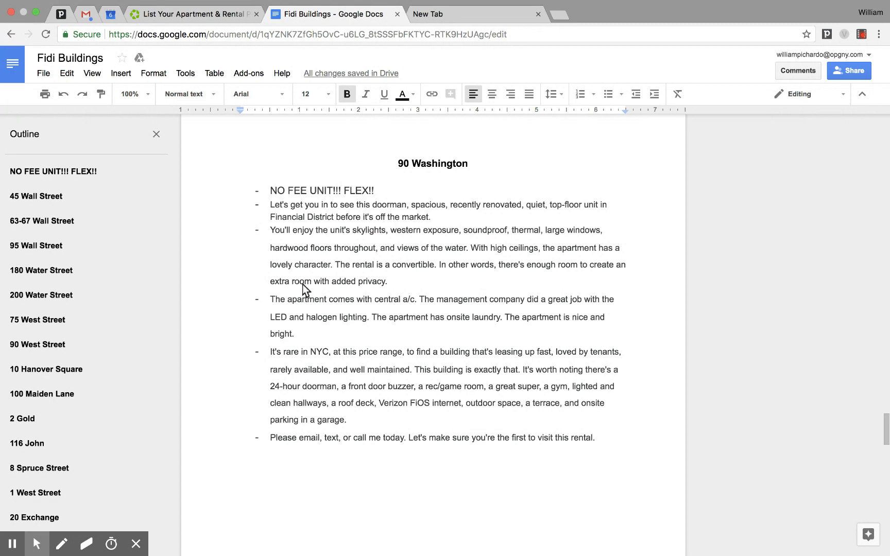
{"action": "left_click", "coordinate": [365, 190]}
{"action": "left_click", "coordinate": [368, 192]}
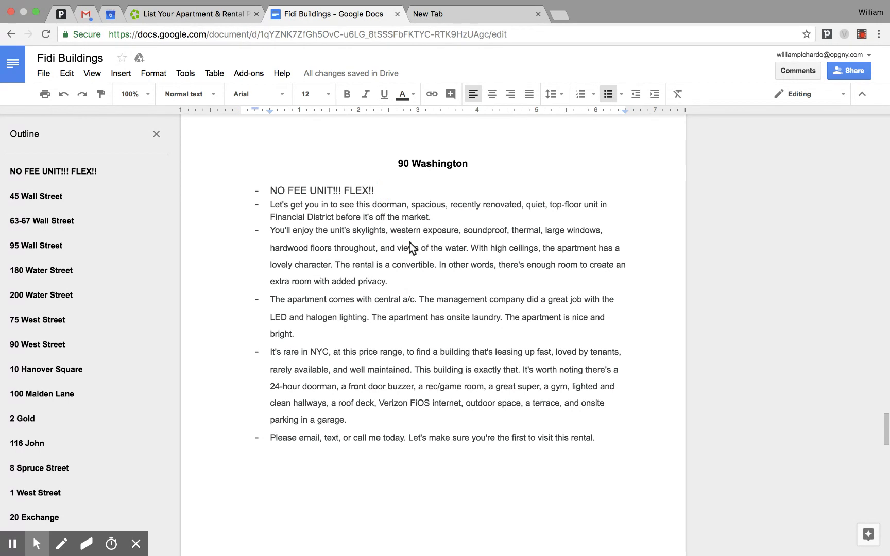
{"action": "type", "text": "2"}
Open streeteasy.com in the empty browser tab.
{"action": "left_click", "coordinate": [448, 14]}
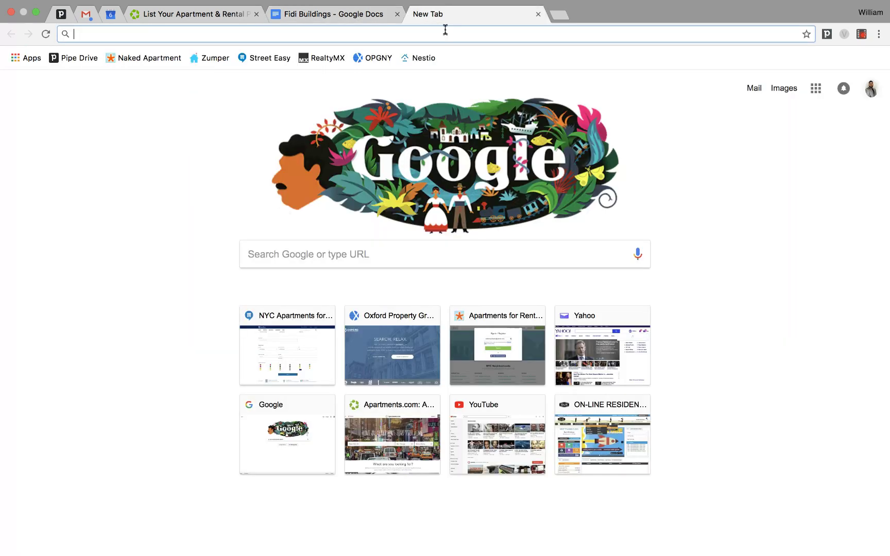
{"action": "type", "text": "streeteasy.com"}
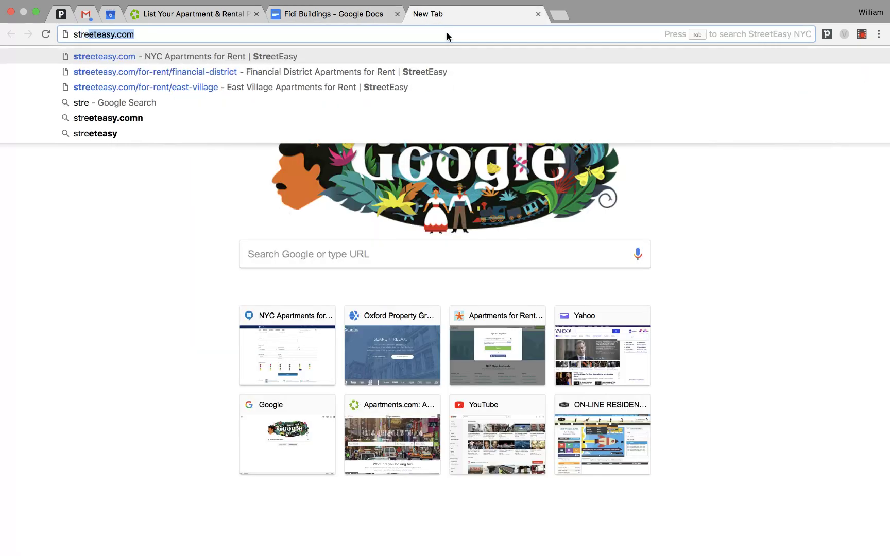
{"action": "key", "text": "Return"}
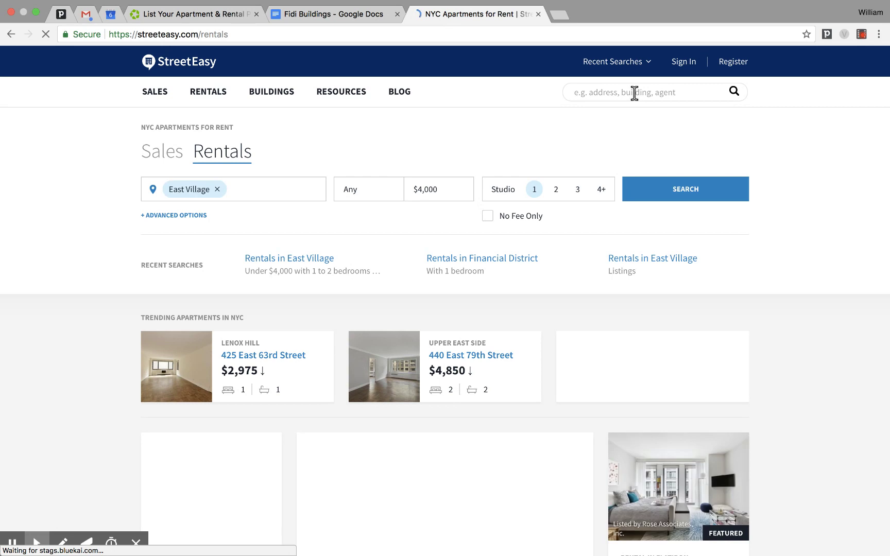
Search StreetEasy for the building at 90 Washington Street.
{"action": "left_click", "coordinate": [635, 93]}
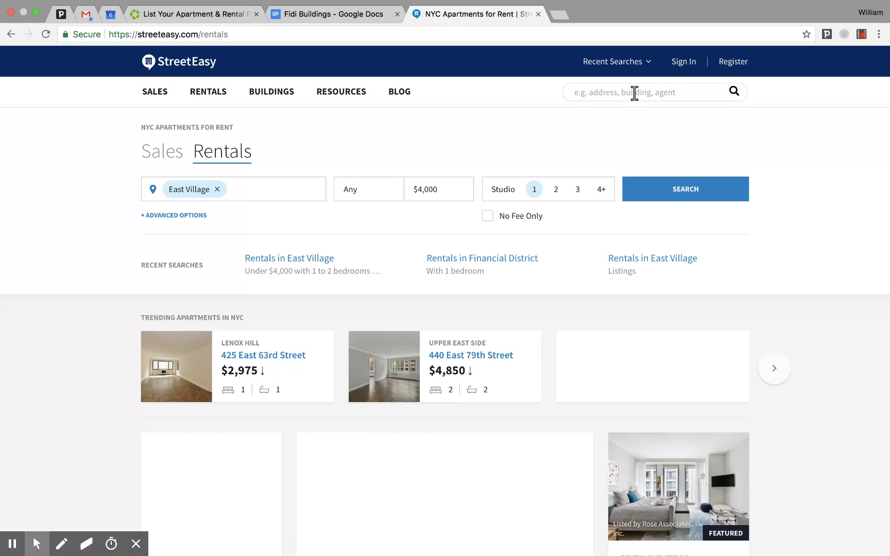
{"action": "type", "text": "90"}
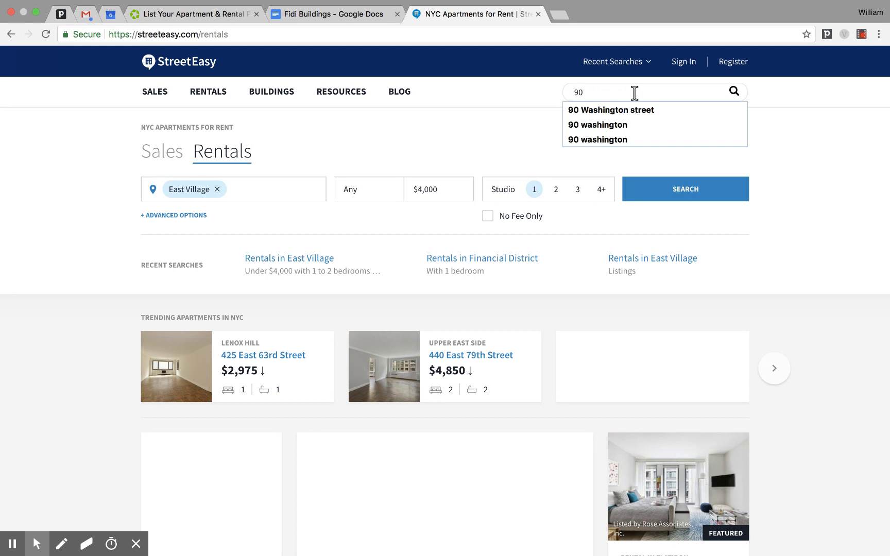
{"action": "type", "text": " w"}
{"action": "key", "text": "BackSpace"}
{"action": "type", "text": "washgint"}
{"action": "key", "text": "BackSpace"}
{"action": "key", "text": "BackSpace"}
{"action": "key", "text": "BackSpace"}
{"action": "key", "text": "BackSpace"}
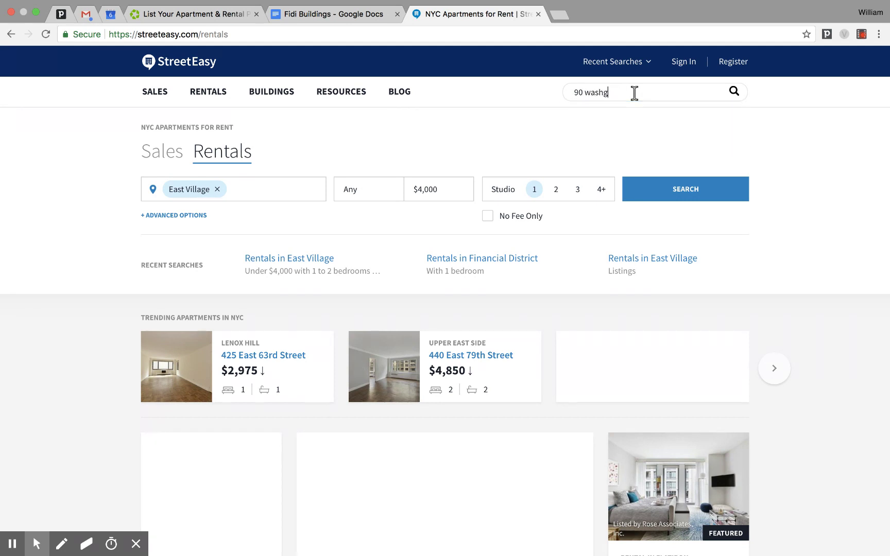
{"action": "type", "text": "ingt"}
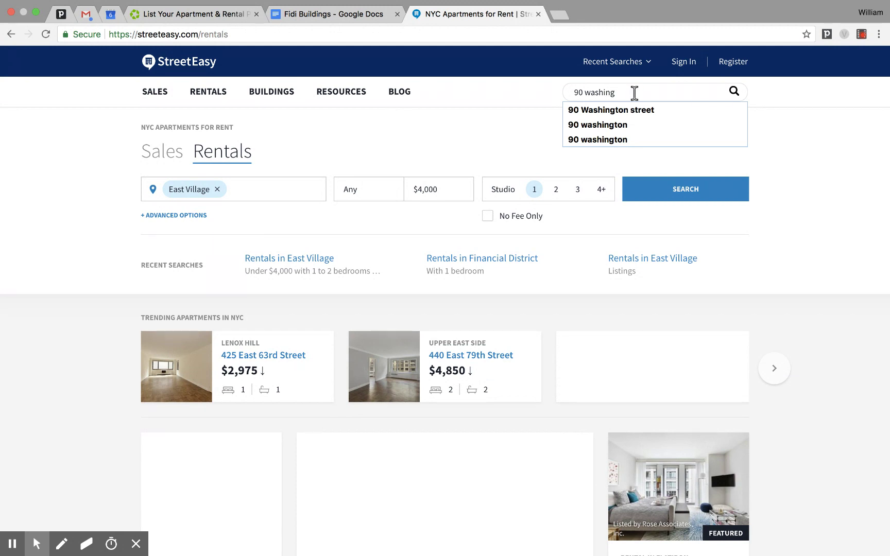
{"action": "type", "text": "on"}
{"action": "left_click", "coordinate": [644, 110]}
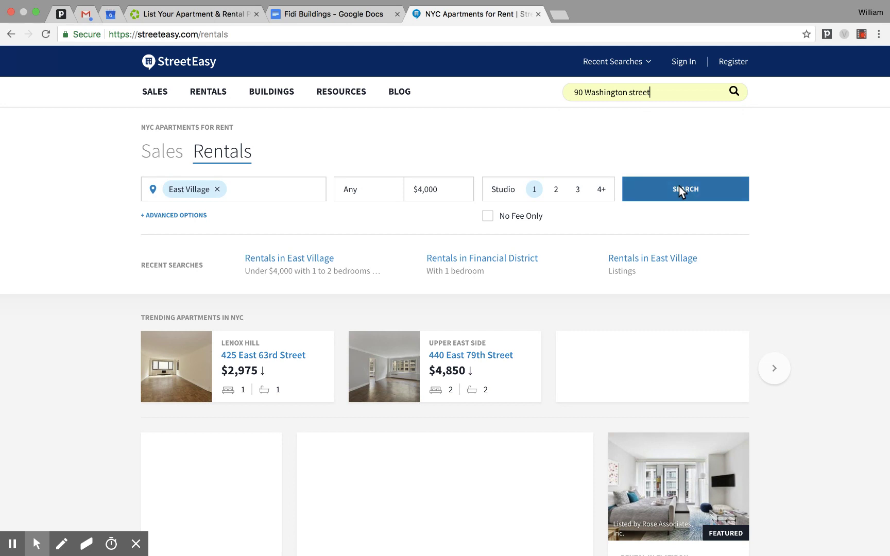
{"action": "left_click", "coordinate": [734, 92]}
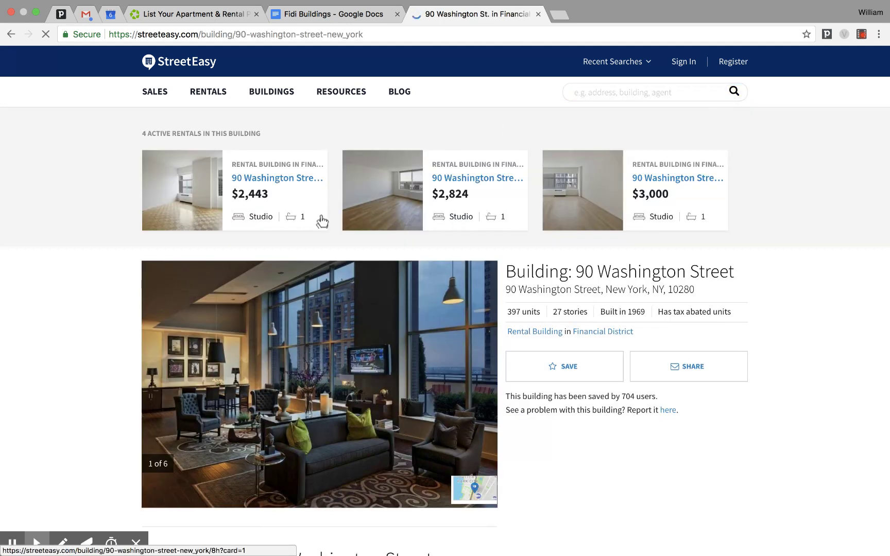
Look through the photo gallery of the 90 Washington Street building.
{"action": "scroll", "coordinate": [322, 224], "scroll_direction": "down", "scroll_amount": 7}
{"action": "scroll", "coordinate": [322, 224], "scroll_direction": "up", "scroll_amount": 5}
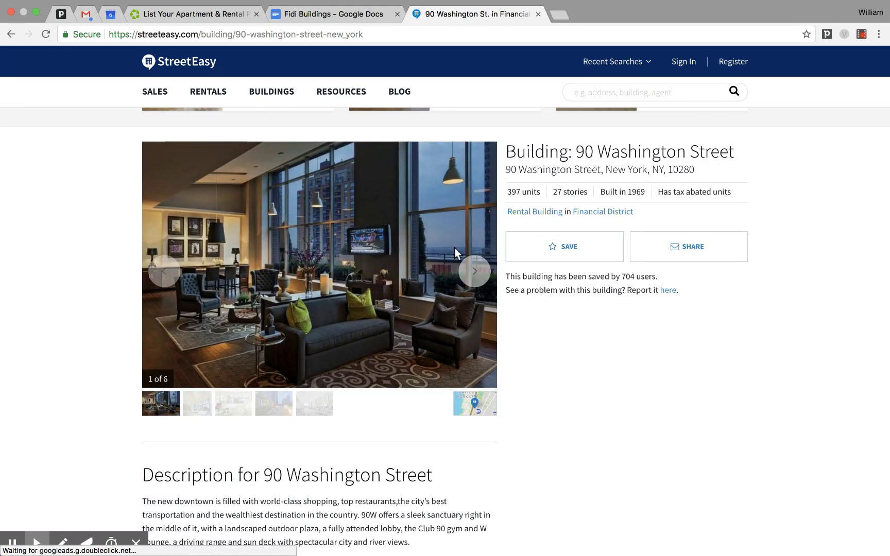
{"action": "left_click", "coordinate": [480, 268]}
{"action": "left_click", "coordinate": [481, 268]}
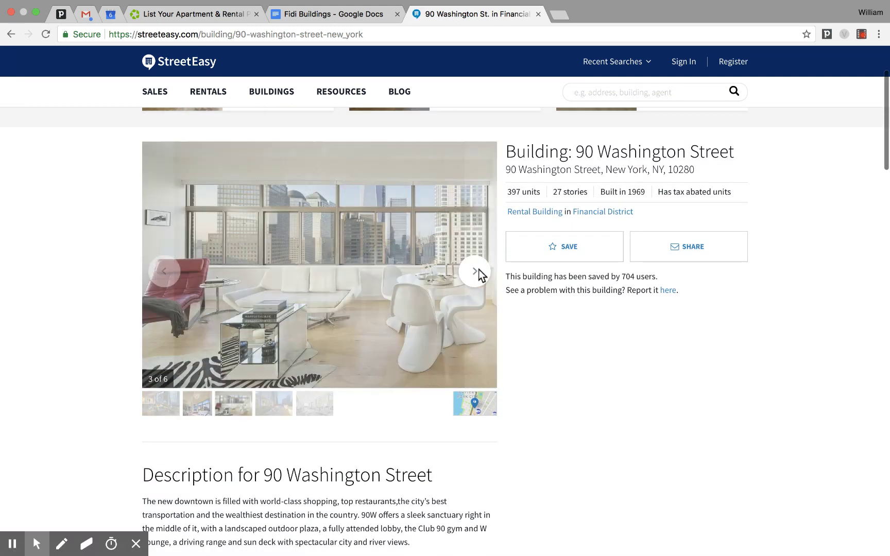
{"action": "left_click", "coordinate": [479, 271]}
{"action": "left_click", "coordinate": [479, 272]}
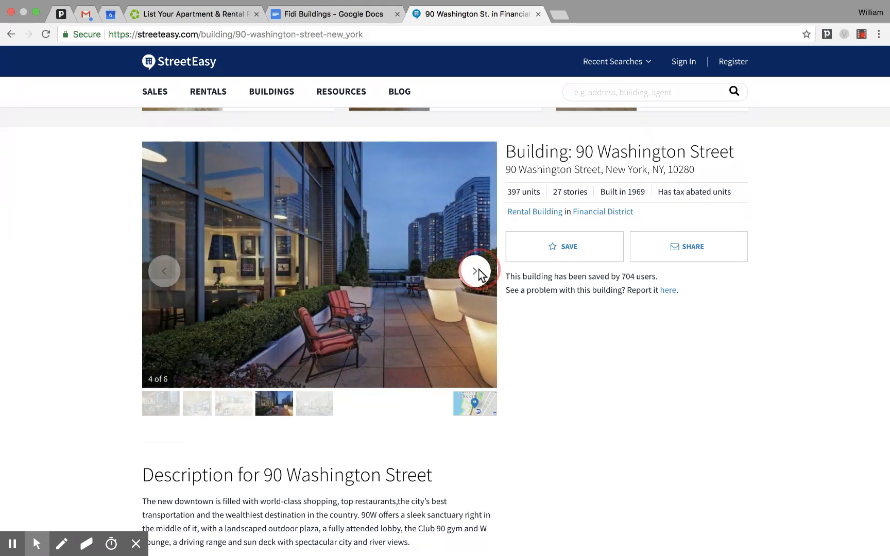
{"action": "left_click", "coordinate": [479, 273]}
{"action": "left_click", "coordinate": [479, 273]}
{"action": "left_click", "coordinate": [479, 272]}
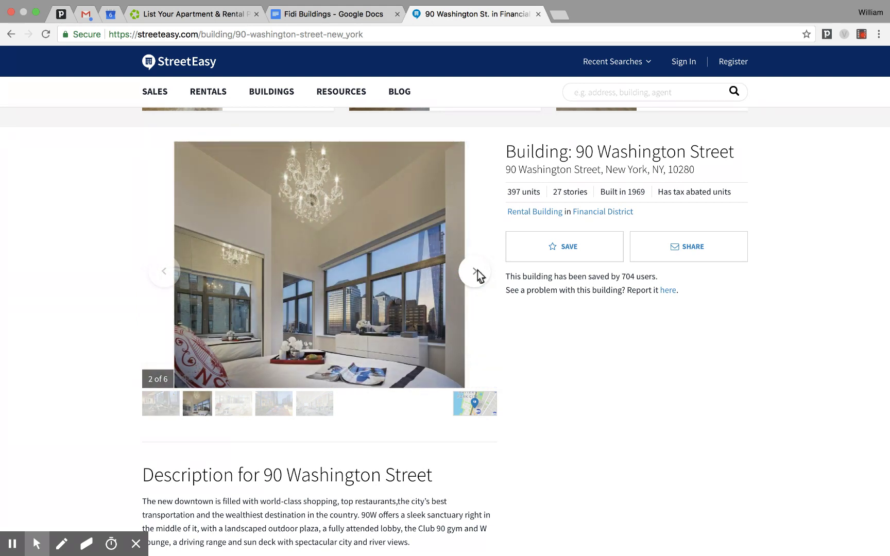
{"action": "left_click", "coordinate": [478, 271]}
{"action": "scroll", "coordinate": [333, 262], "scroll_direction": "down", "scroll_amount": 4}
{"action": "scroll", "coordinate": [297, 268], "scroll_direction": "up", "scroll_amount": 3}
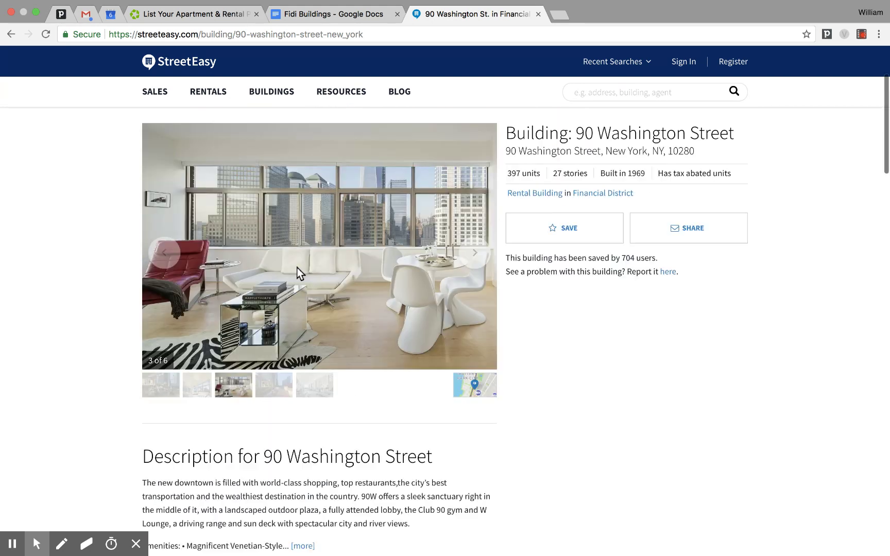
{"action": "left_click", "coordinate": [477, 256]}
{"action": "left_click", "coordinate": [477, 256]}
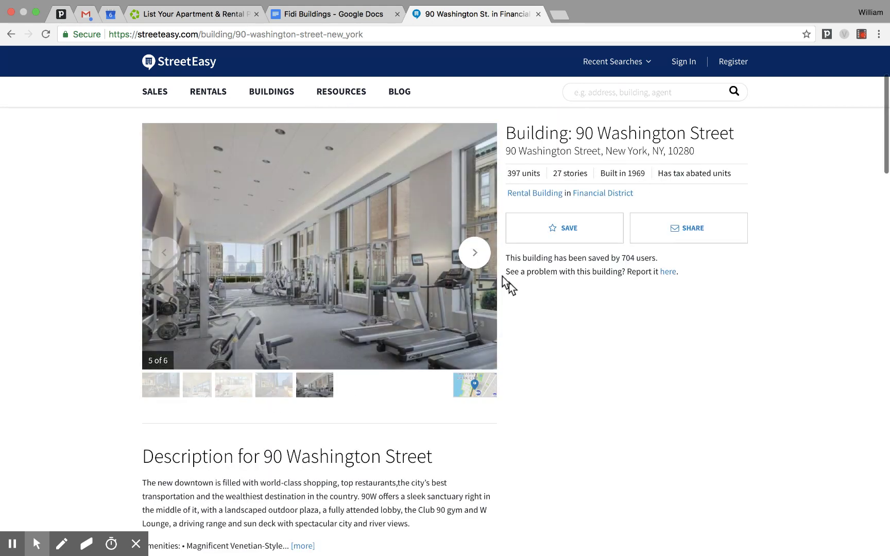
Review the building's description, amenities, building facts and available units.
{"action": "scroll", "coordinate": [554, 340], "scroll_direction": "down", "scroll_amount": 10}
{"action": "scroll", "coordinate": [555, 339], "scroll_direction": "up", "scroll_amount": 3}
{"action": "scroll", "coordinate": [554, 339], "scroll_direction": "down", "scroll_amount": 5}
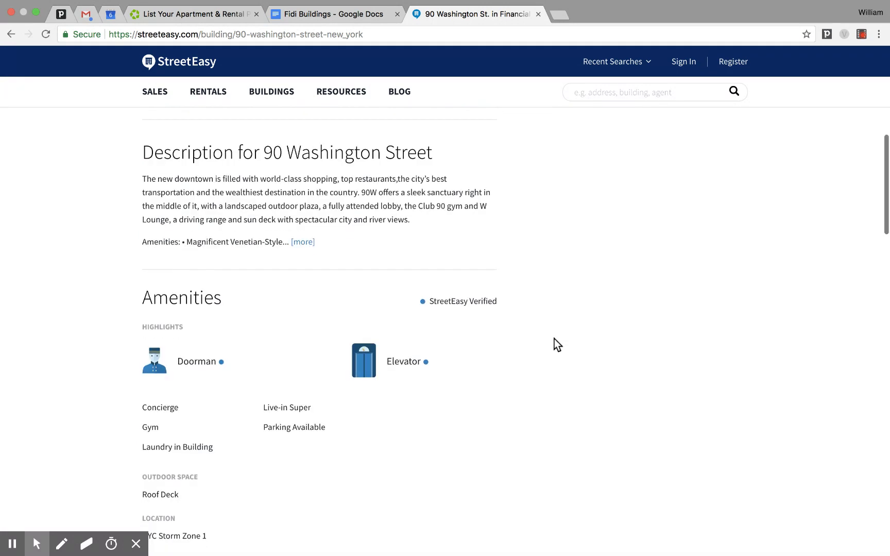
{"action": "scroll", "coordinate": [554, 339], "scroll_direction": "up", "scroll_amount": 2}
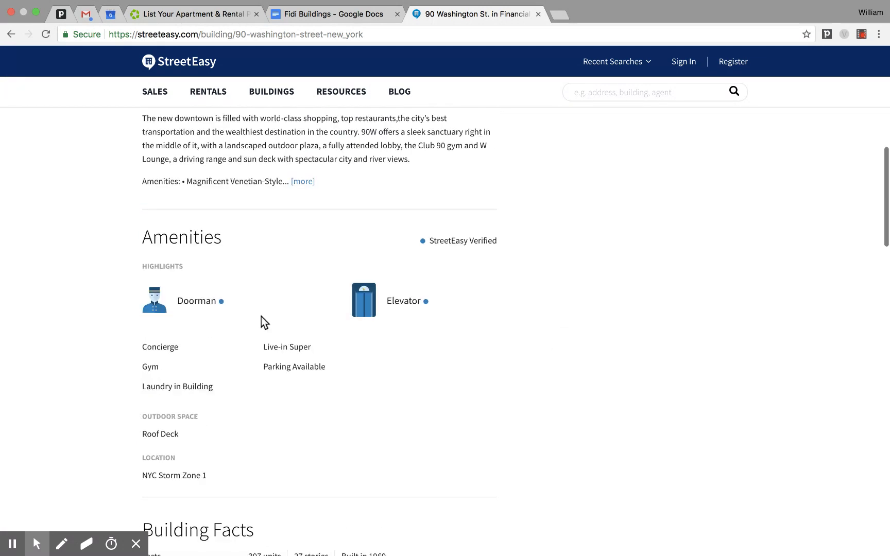
{"action": "scroll", "coordinate": [326, 331], "scroll_direction": "down", "scroll_amount": 10}
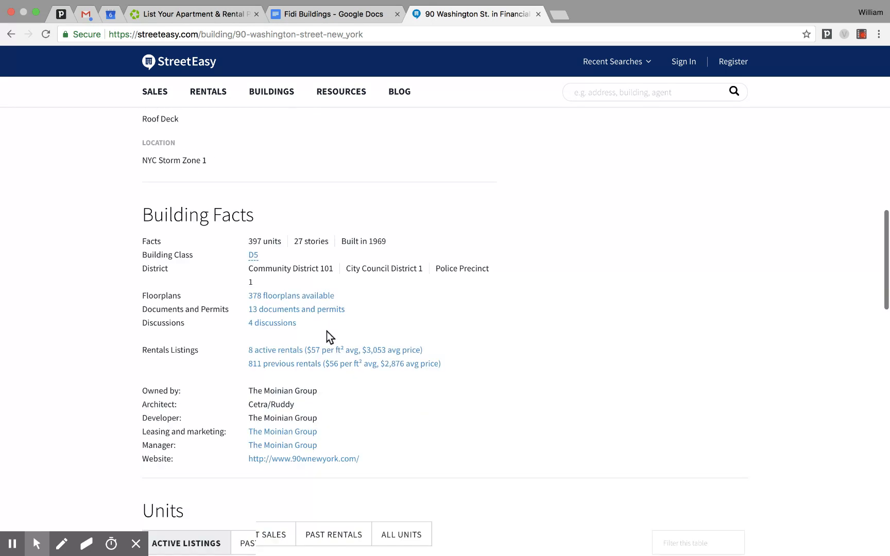
{"action": "scroll", "coordinate": [385, 301], "scroll_direction": "down", "scroll_amount": 10}
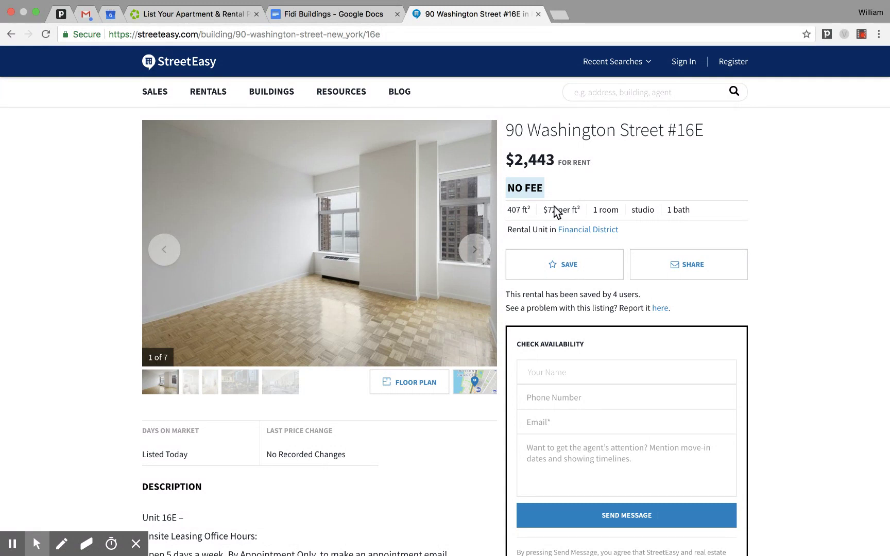
Examine the photos, description, price and size details of the listing for unit #16E.
{"action": "scroll", "coordinate": [324, 399], "scroll_direction": "down", "scroll_amount": 5}
{"action": "scroll", "coordinate": [314, 257], "scroll_direction": "down", "scroll_amount": 4}
{"action": "scroll", "coordinate": [320, 289], "scroll_direction": "down", "scroll_amount": 5}
{"action": "scroll", "coordinate": [320, 289], "scroll_direction": "up", "scroll_amount": 10}
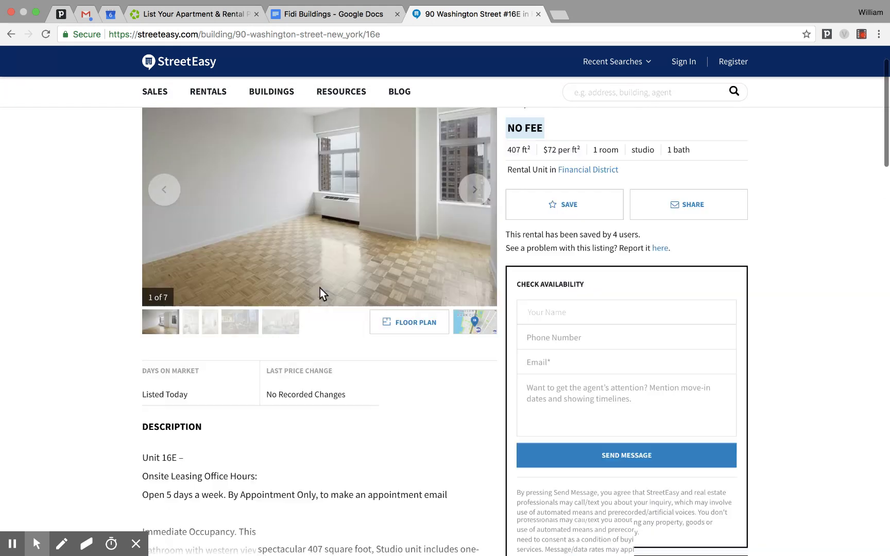
{"action": "scroll", "coordinate": [320, 288], "scroll_direction": "up", "scroll_amount": 2}
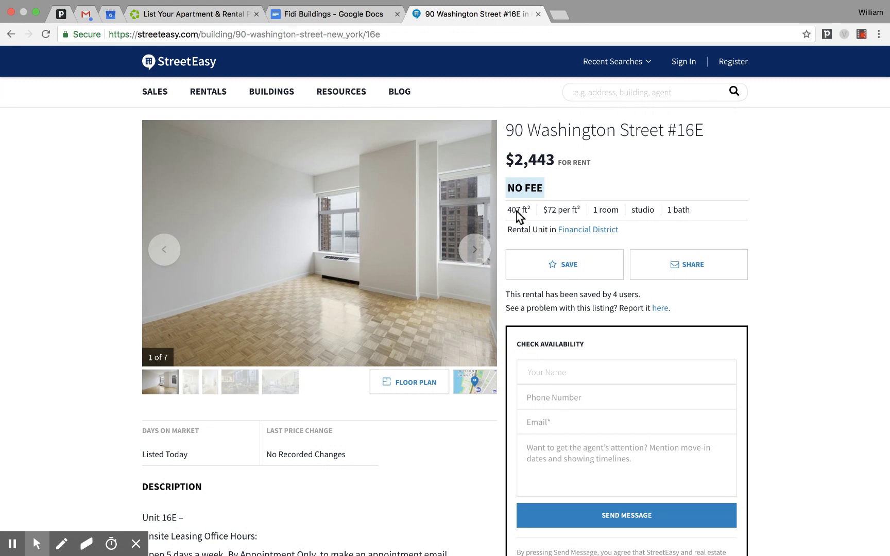
Return to the Apartments.com listing form and set the square footage to 407 SF.
{"action": "left_click", "coordinate": [360, 12]}
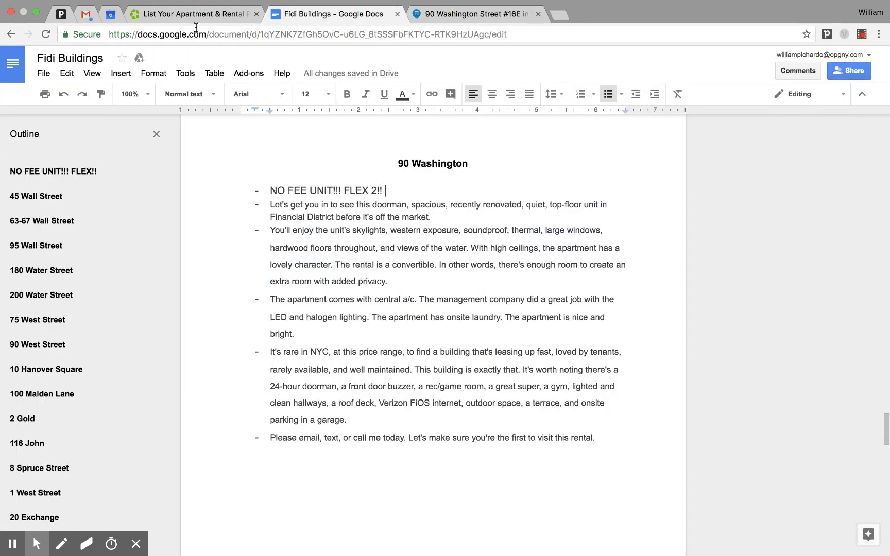
{"action": "left_click", "coordinate": [178, 25]}
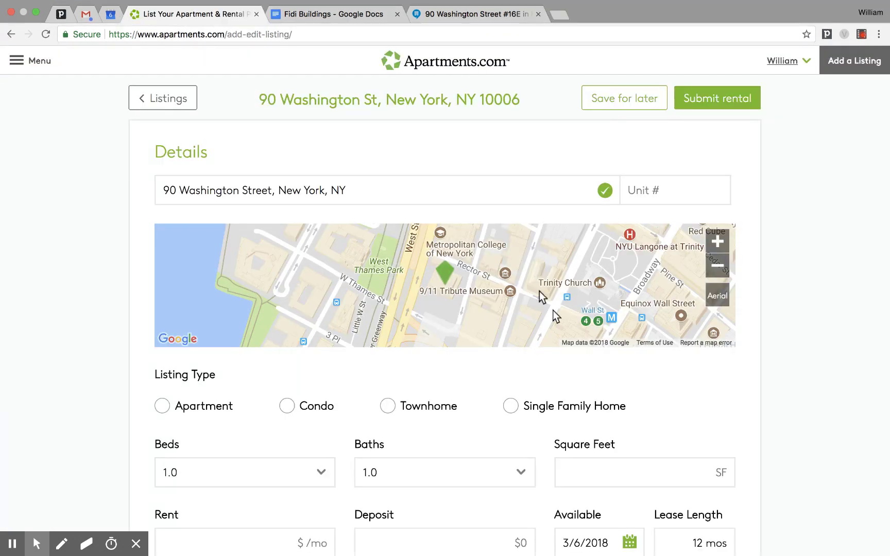
{"action": "scroll", "coordinate": [621, 413], "scroll_direction": "down", "scroll_amount": 2}
{"action": "scroll", "coordinate": [620, 412], "scroll_direction": "down", "scroll_amount": 1}
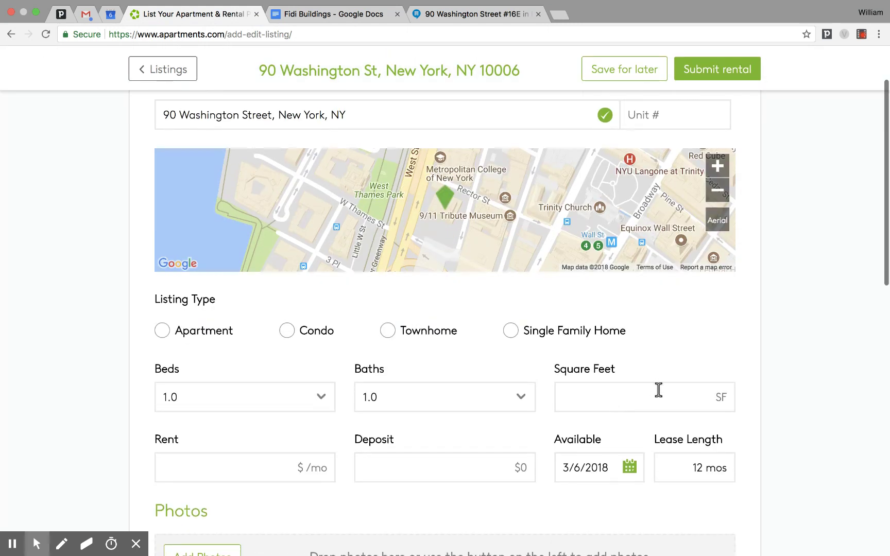
{"action": "left_click", "coordinate": [685, 400]}
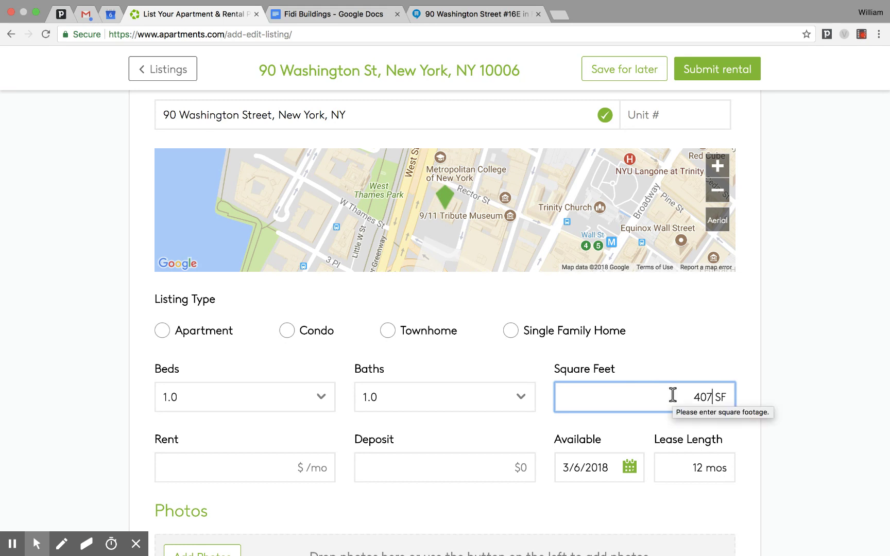
Set the number of beds to Studio and the listing type to Apartment.
{"action": "left_click", "coordinate": [320, 386]}
{"action": "left_click", "coordinate": [242, 227]}
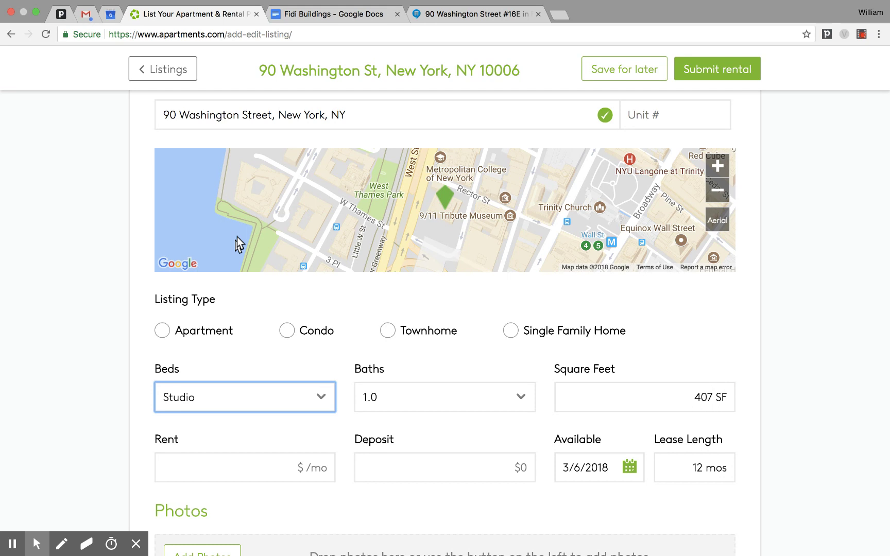
{"action": "scroll", "coordinate": [149, 317], "scroll_direction": "down", "scroll_amount": 2}
{"action": "left_click", "coordinate": [162, 291]}
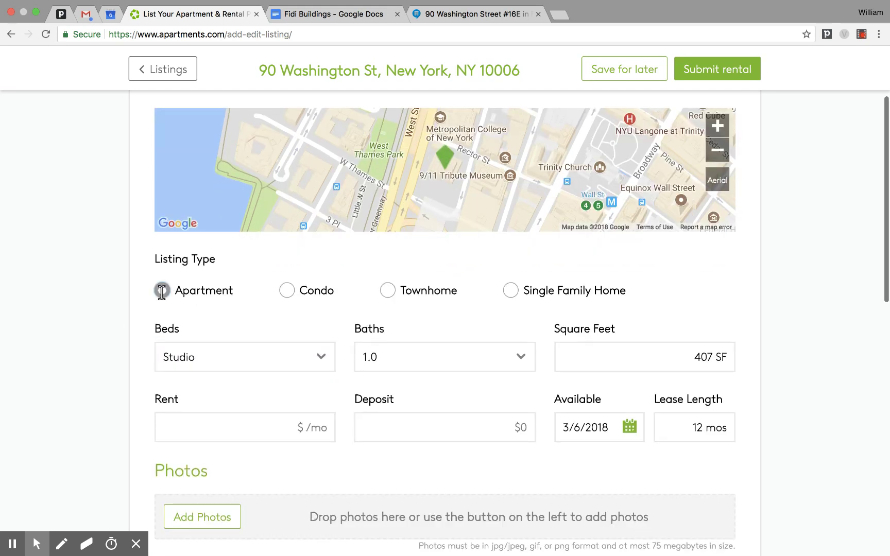
{"action": "scroll", "coordinate": [398, 321], "scroll_direction": "down", "scroll_amount": 1}
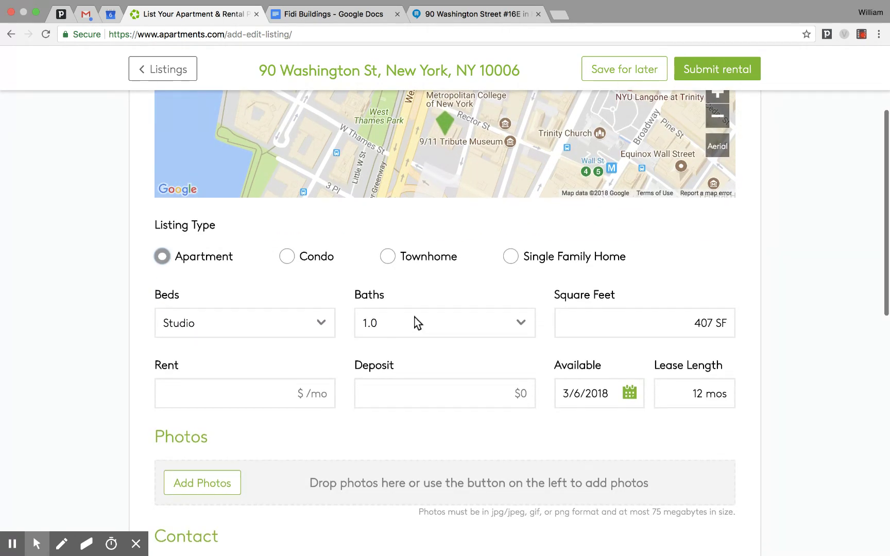
Check unit #16E's price on StreetEasy and set the listing's rent to $2,443 per month.
{"action": "scroll", "coordinate": [417, 323], "scroll_direction": "down", "scroll_amount": 2}
{"action": "left_click", "coordinate": [277, 320]}
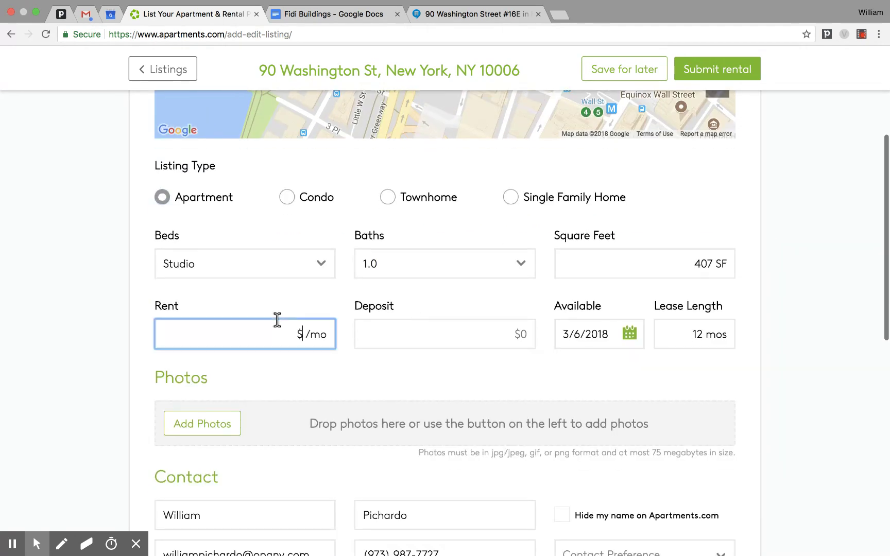
{"action": "left_click", "coordinate": [484, 16]}
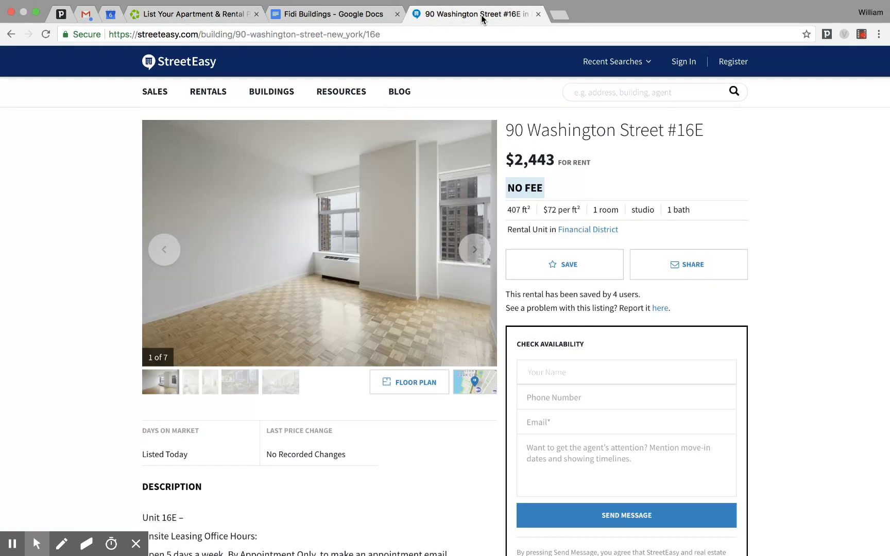
{"action": "left_click", "coordinate": [195, 8]}
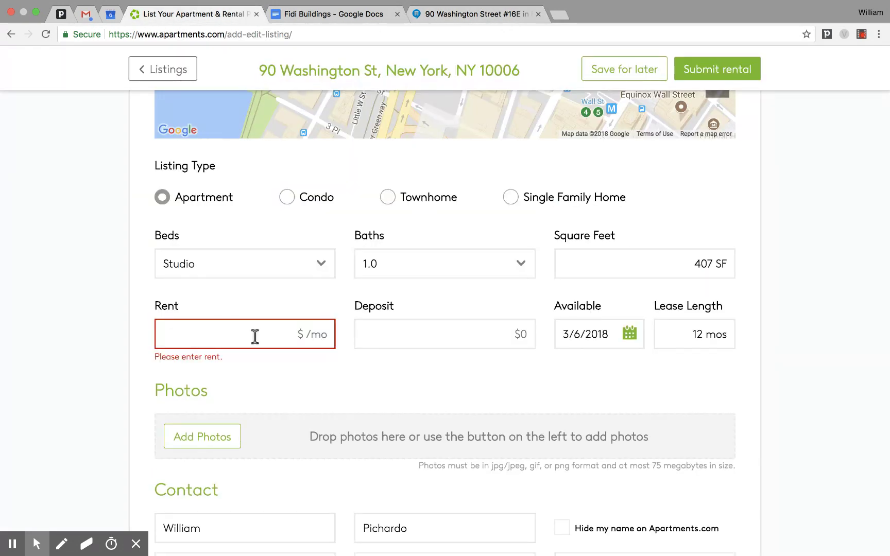
{"action": "left_click", "coordinate": [282, 333]}
{"action": "type", "text": "2,443 /mo"}
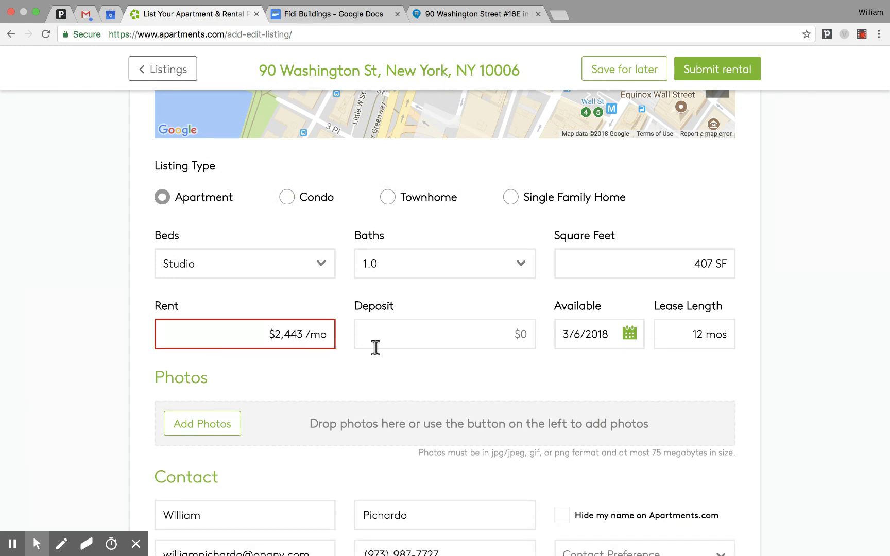
{"action": "left_click", "coordinate": [482, 370]}
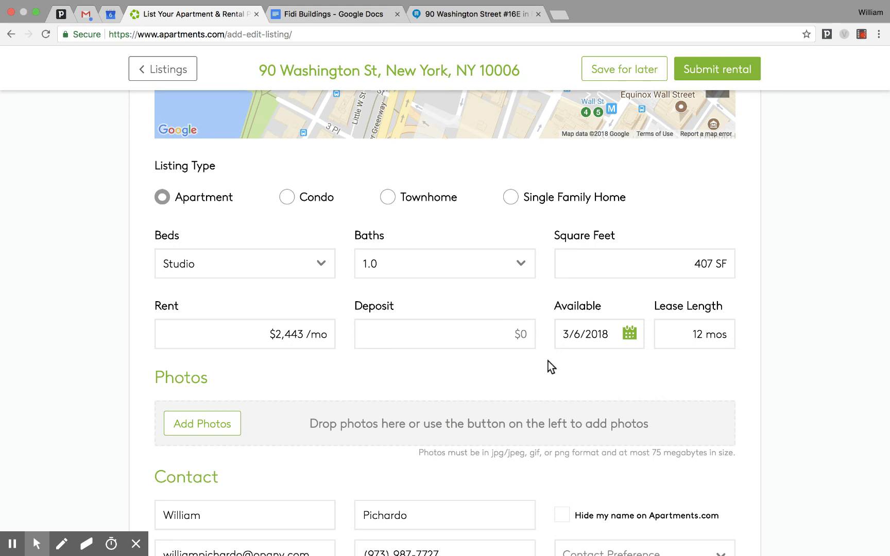
{"action": "scroll", "coordinate": [548, 361], "scroll_direction": "down", "scroll_amount": 2}
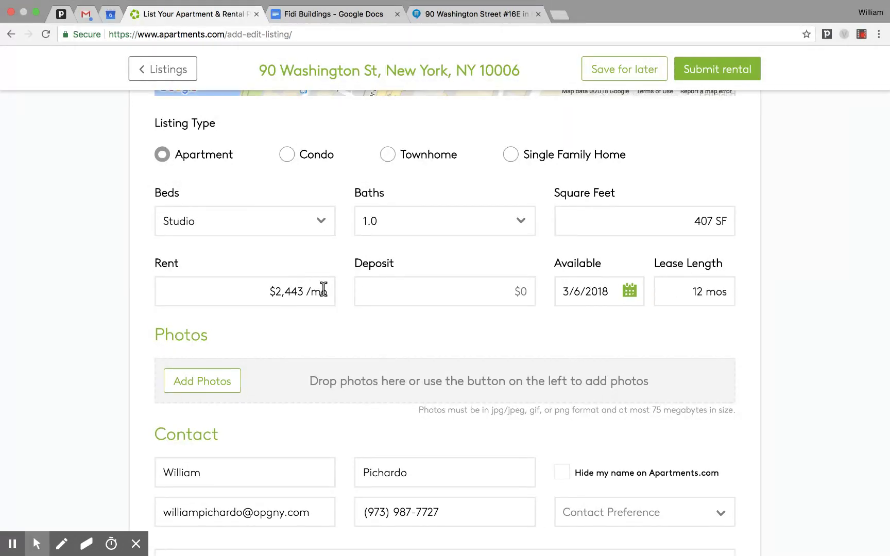
{"action": "left_click", "coordinate": [175, 375]}
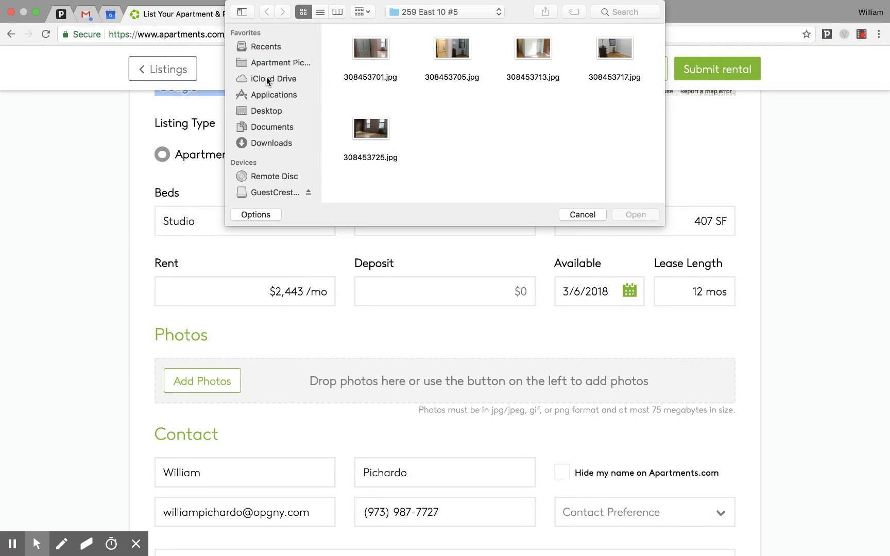
{"action": "left_click", "coordinate": [266, 78]}
{"action": "scroll", "coordinate": [426, 90], "scroll_direction": "down", "scroll_amount": 5}
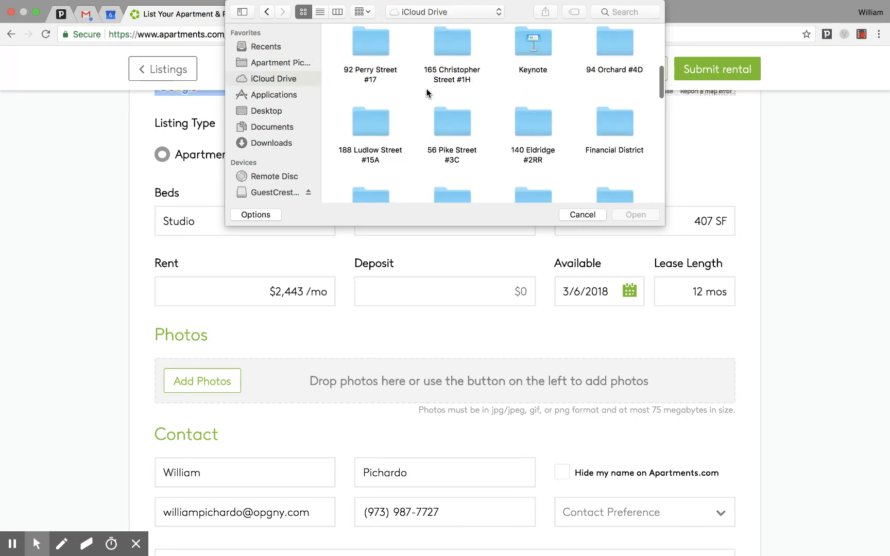
{"action": "scroll", "coordinate": [426, 91], "scroll_direction": "down", "scroll_amount": 10}
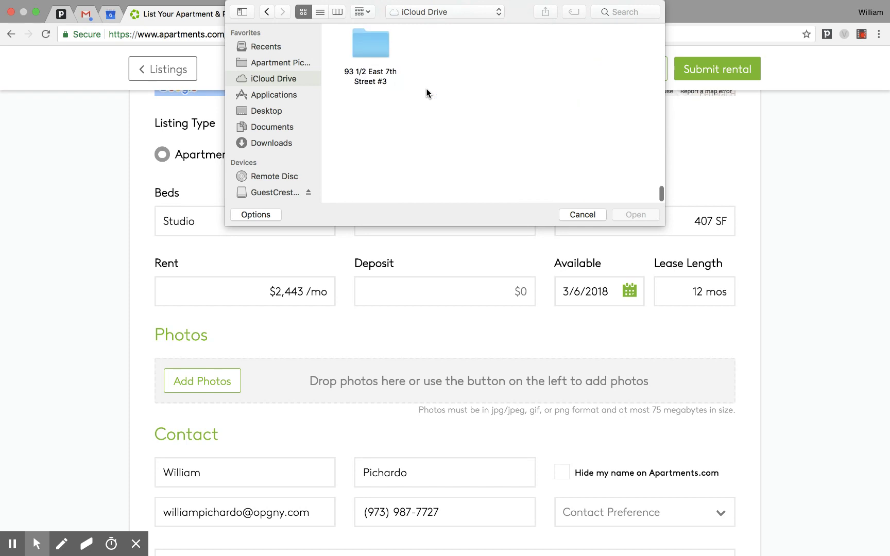
{"action": "scroll", "coordinate": [427, 93], "scroll_direction": "up", "scroll_amount": 10}
{"action": "scroll", "coordinate": [427, 93], "scroll_direction": "up", "scroll_amount": 5}
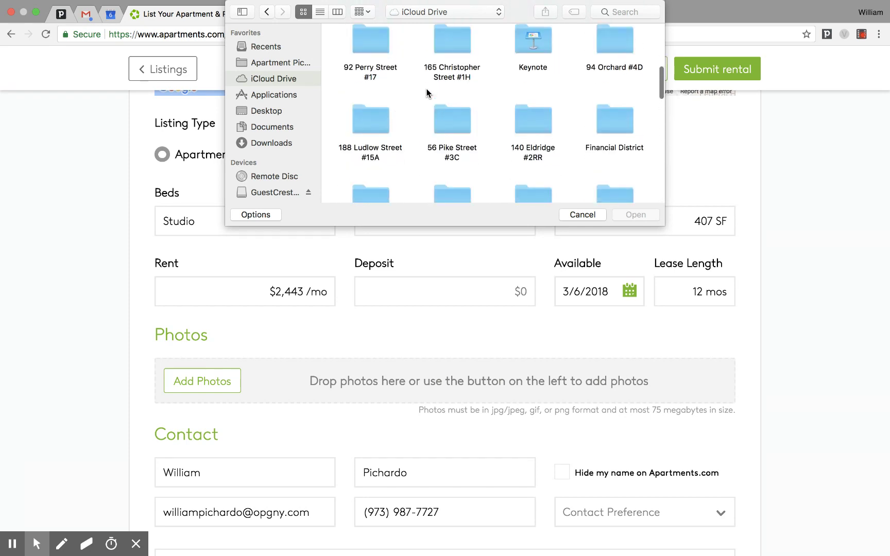
{"action": "double_click", "coordinate": [623, 129]}
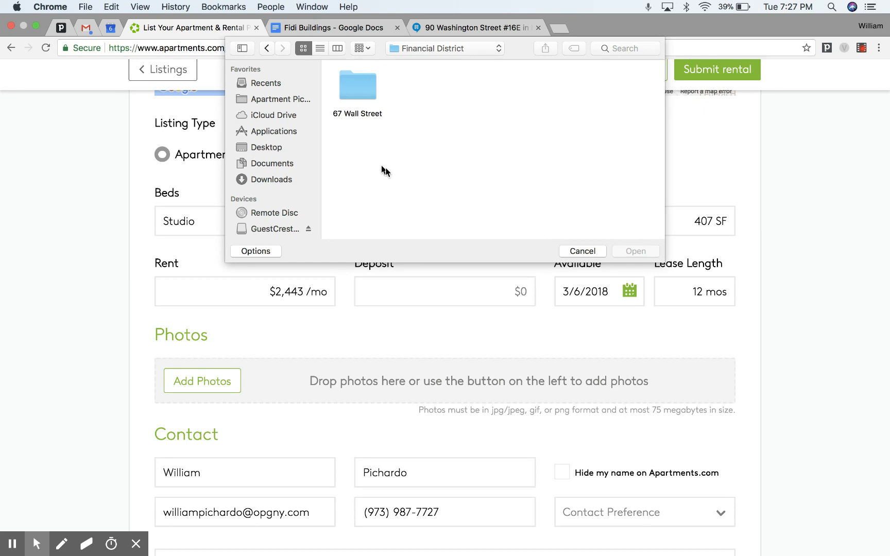
{"action": "right_click", "coordinate": [436, 117]}
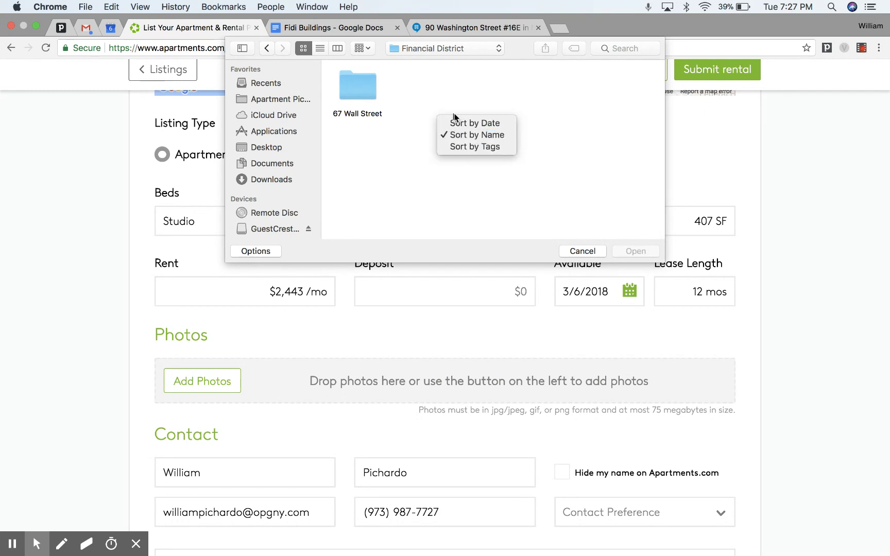
{"action": "left_click", "coordinate": [417, 108]}
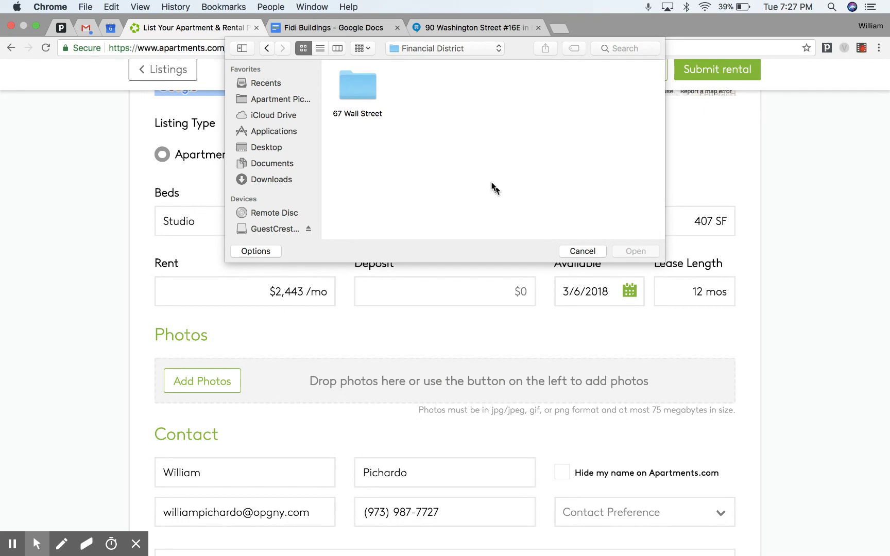
{"action": "left_click", "coordinate": [583, 252]}
{"action": "scroll", "coordinate": [462, 255], "scroll_direction": "down", "scroll_amount": 3}
{"action": "scroll", "coordinate": [462, 254], "scroll_direction": "up", "scroll_amount": 3}
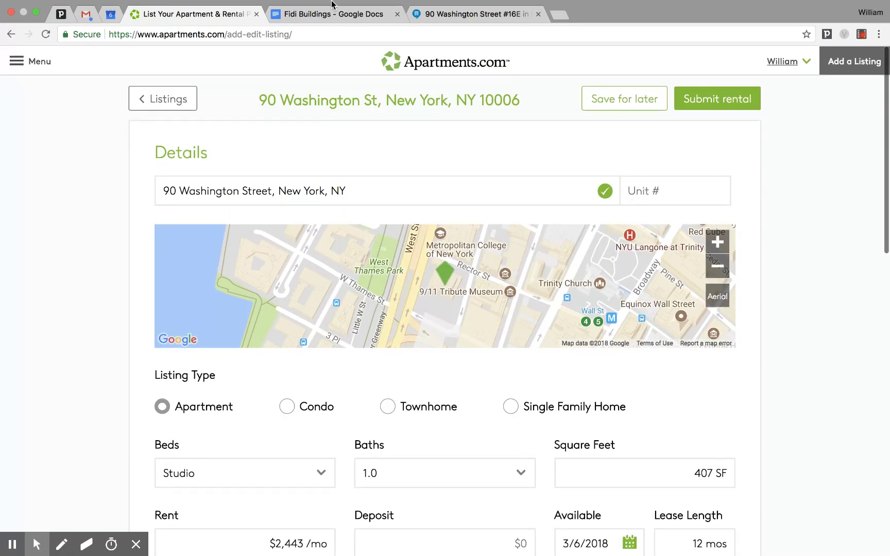
On StreetEasy, start saving the first photo of unit #16E and choose the Financial District folder in iCloud Drive.
{"action": "left_click", "coordinate": [446, 16]}
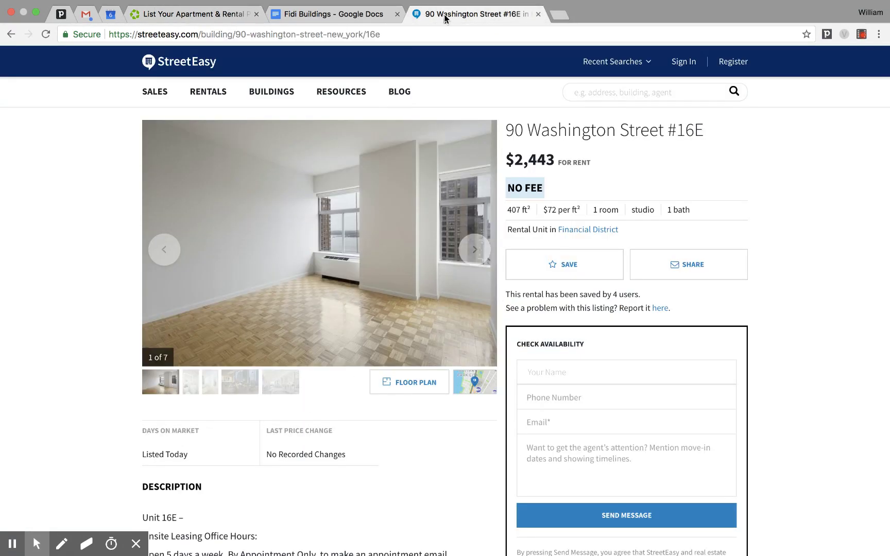
{"action": "right_click", "coordinate": [339, 219]}
{"action": "left_click", "coordinate": [380, 236]}
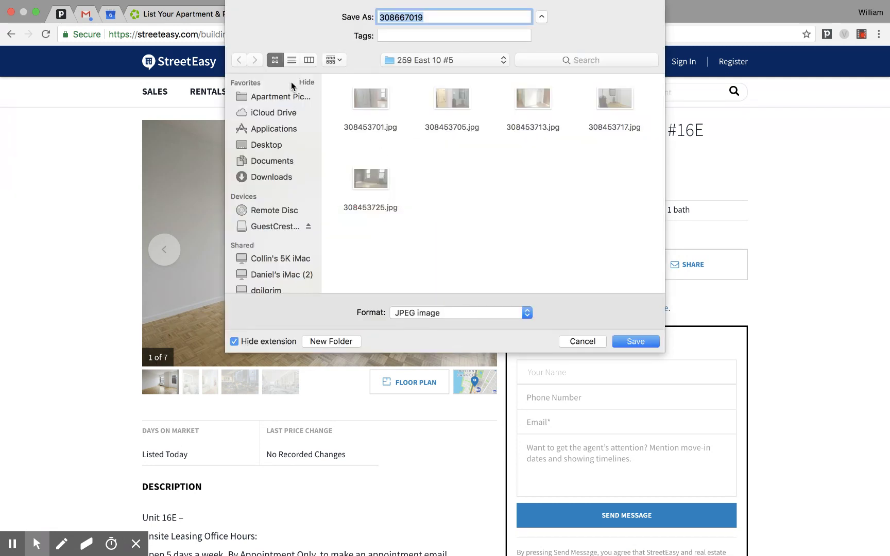
{"action": "left_click", "coordinate": [270, 117]}
{"action": "scroll", "coordinate": [455, 193], "scroll_direction": "down", "scroll_amount": 5}
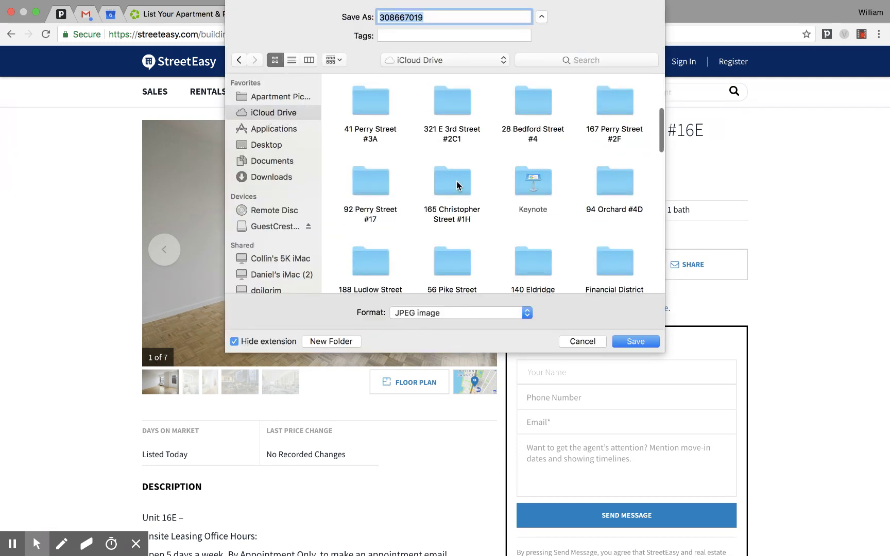
{"action": "scroll", "coordinate": [598, 153], "scroll_direction": "down", "scroll_amount": 3}
{"action": "double_click", "coordinate": [604, 151]}
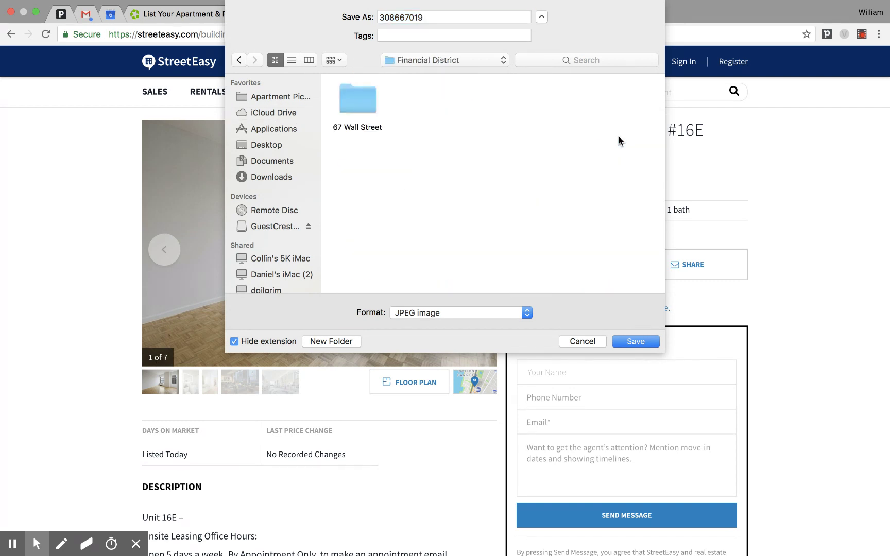
Create a folder named 90 Washington Street inside Financial District and save the photo there as a JPEG image.
{"action": "right_click", "coordinate": [429, 111]}
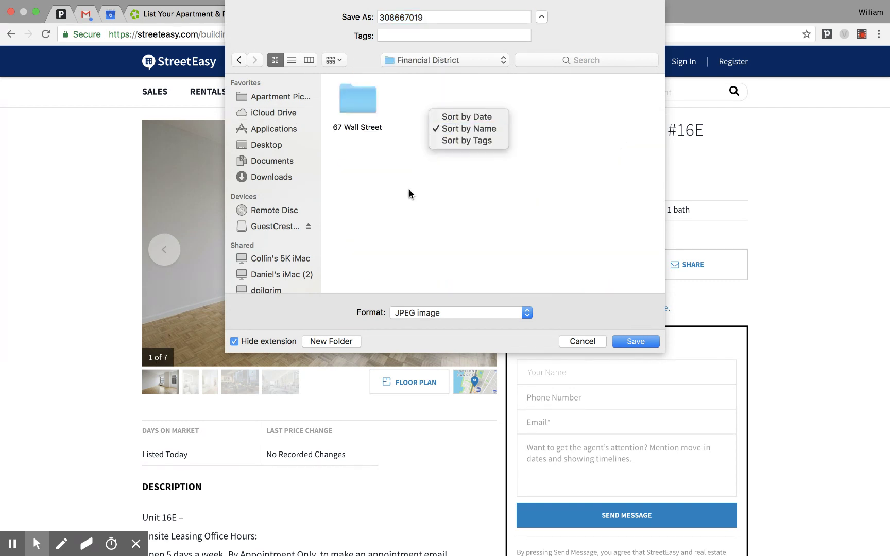
{"action": "left_click", "coordinate": [377, 296]}
{"action": "left_click", "coordinate": [337, 341]}
{"action": "type", "text": "90 Washington Street"}
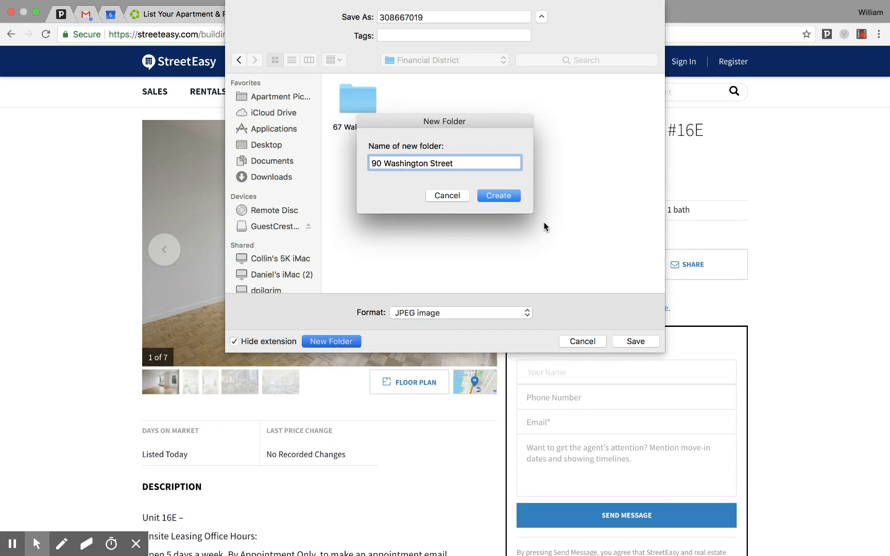
{"action": "left_click", "coordinate": [499, 196]}
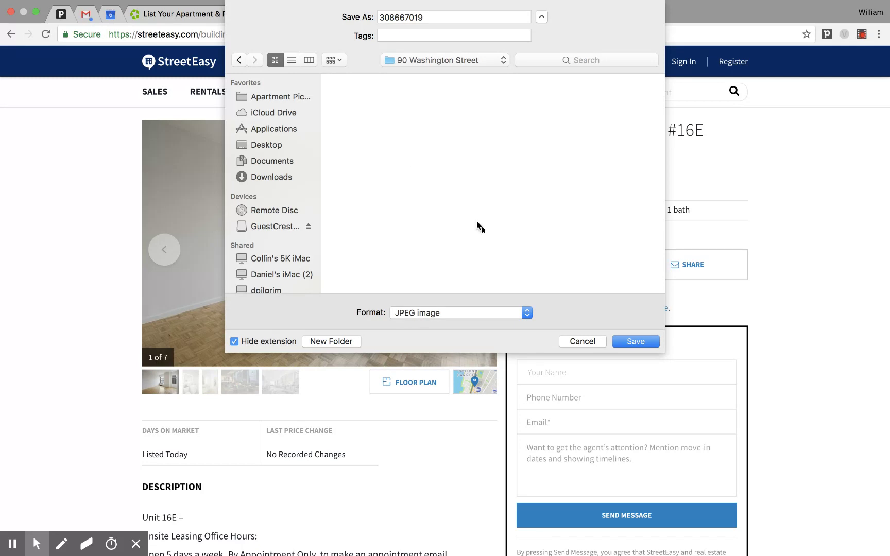
{"action": "left_click", "coordinate": [623, 341]}
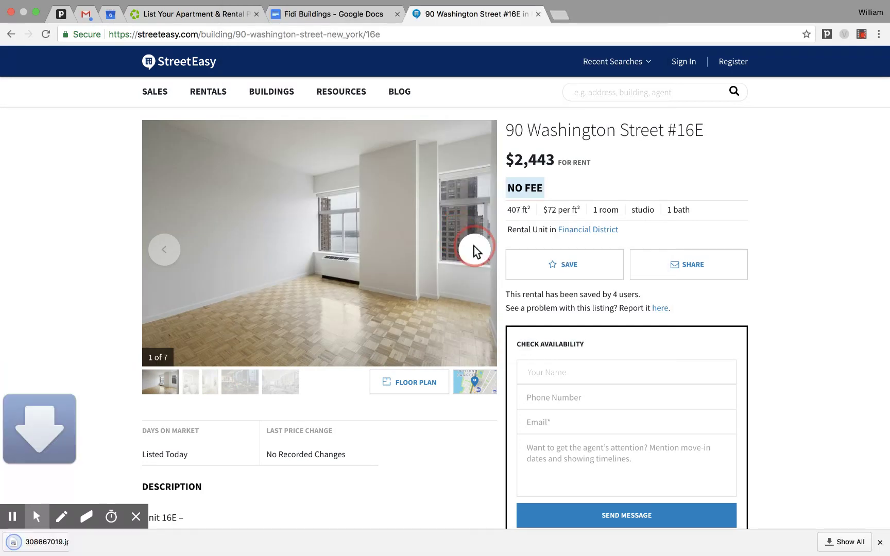
Save the second and third photos of unit #16E's gallery to the 90 Washington Street folder.
{"action": "left_click", "coordinate": [474, 250]}
{"action": "right_click", "coordinate": [339, 212]}
{"action": "left_click", "coordinate": [353, 227]}
{"action": "key", "text": "Return"}
{"action": "left_click", "coordinate": [463, 251]}
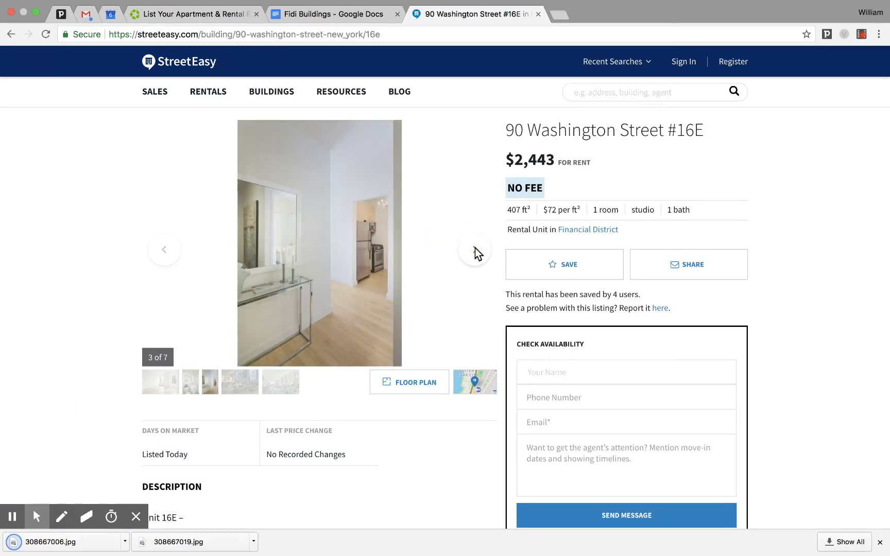
{"action": "right_click", "coordinate": [329, 212]}
{"action": "left_click", "coordinate": [353, 228]}
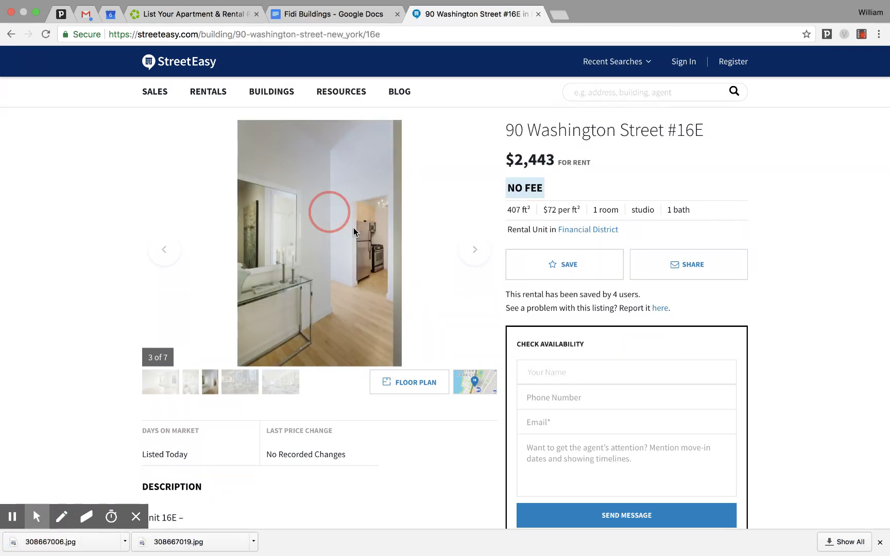
{"action": "key", "text": "Return"}
Save the fourth gallery photo, showing the furnished lounge, to the 90 Washington Street folder and advance to the gym photo.
{"action": "left_click", "coordinate": [460, 243]}
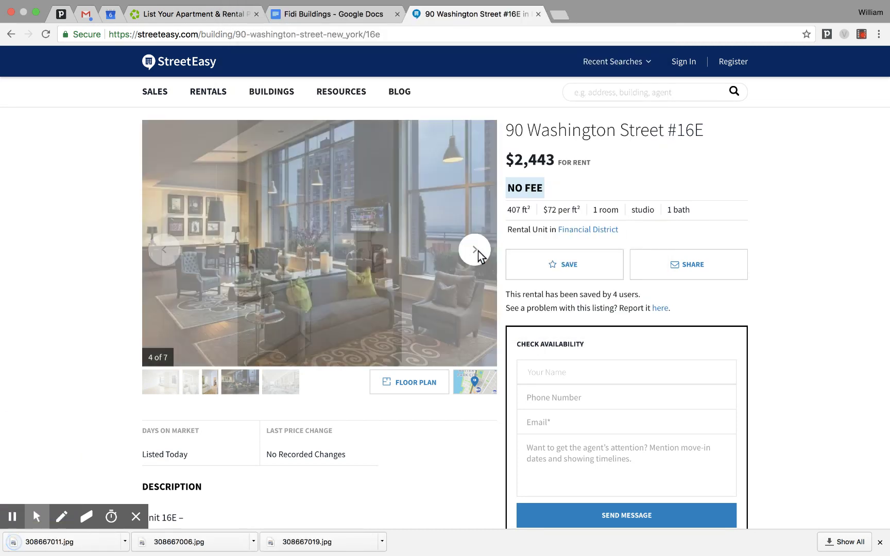
{"action": "right_click", "coordinate": [334, 208]}
{"action": "left_click", "coordinate": [362, 225]}
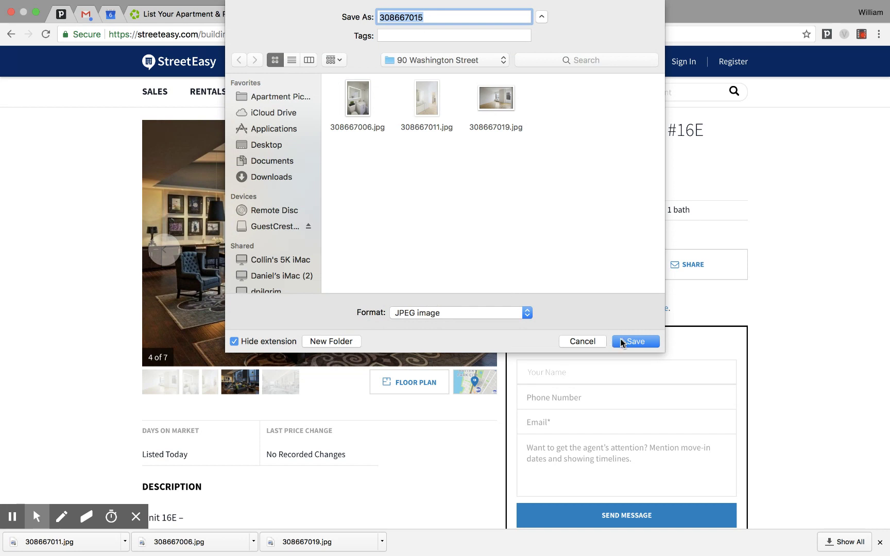
{"action": "left_click", "coordinate": [632, 342]}
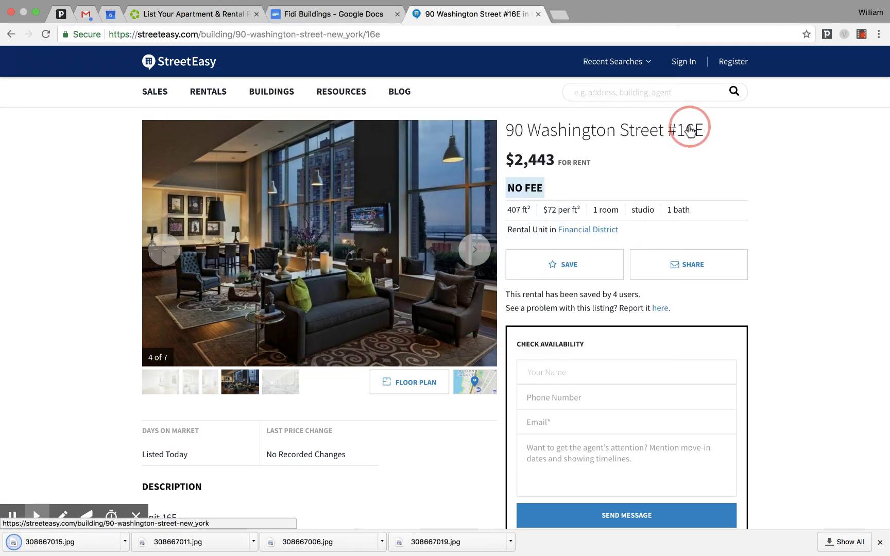
{"action": "left_click", "coordinate": [474, 250]}
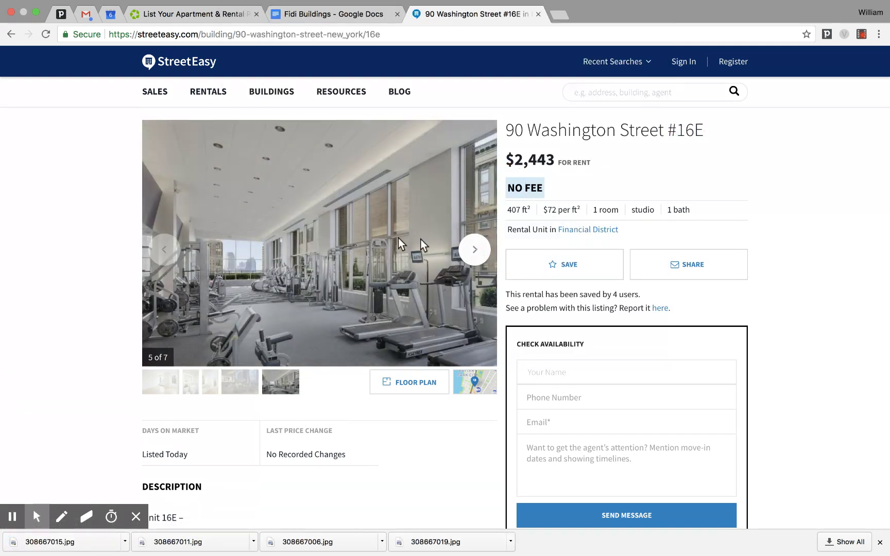
Save the fifth gallery photo, showing the gym, to the 90 Washington Street folder.
{"action": "right_click", "coordinate": [328, 232]}
{"action": "left_click", "coordinate": [362, 250]}
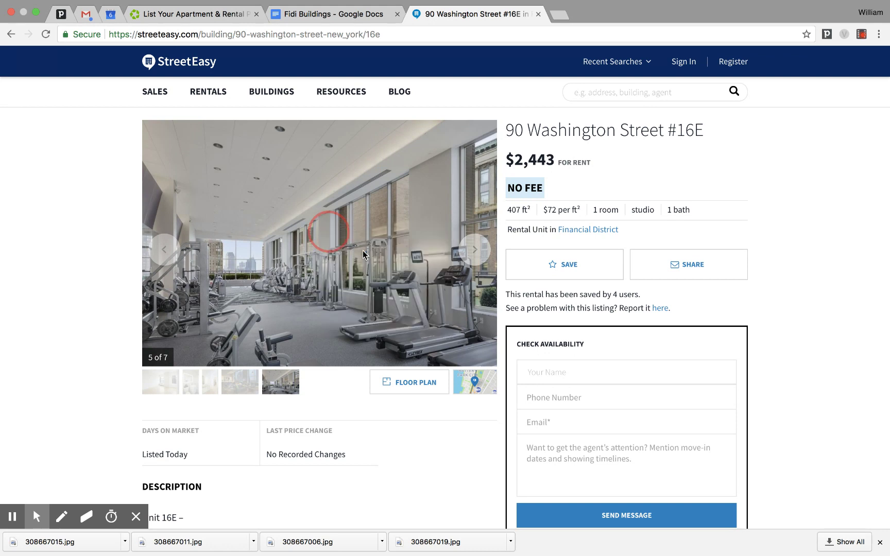
{"action": "key", "text": "Return"}
{"action": "left_click", "coordinate": [405, 377]}
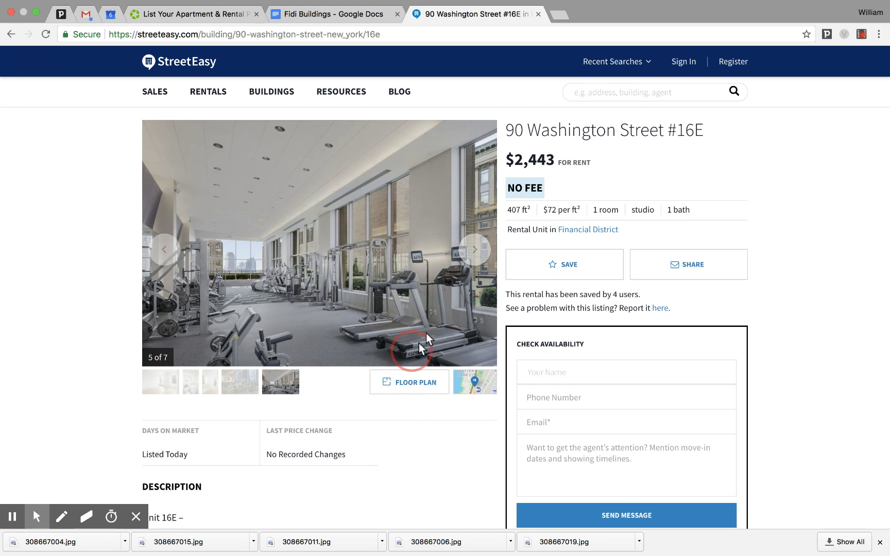
Look through the rest of unit #16E's photo gallery, including the floor plan, for any images still to save.
{"action": "left_click", "coordinate": [474, 251]}
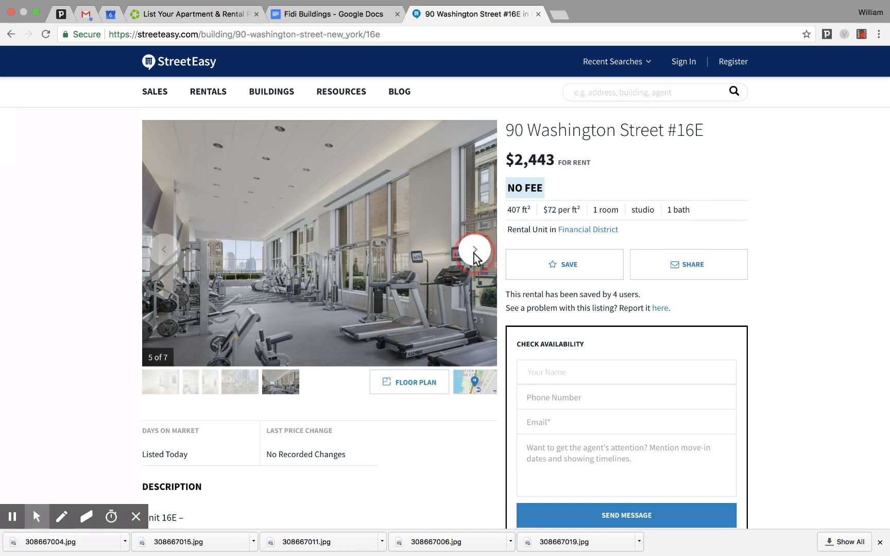
{"action": "left_click", "coordinate": [407, 389]}
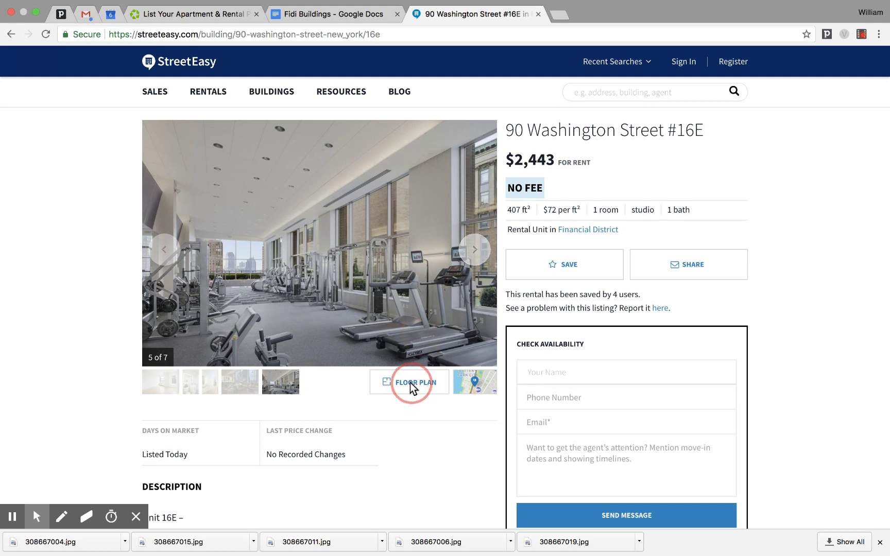
{"action": "left_click", "coordinate": [462, 249]}
{"action": "left_click", "coordinate": [475, 250]}
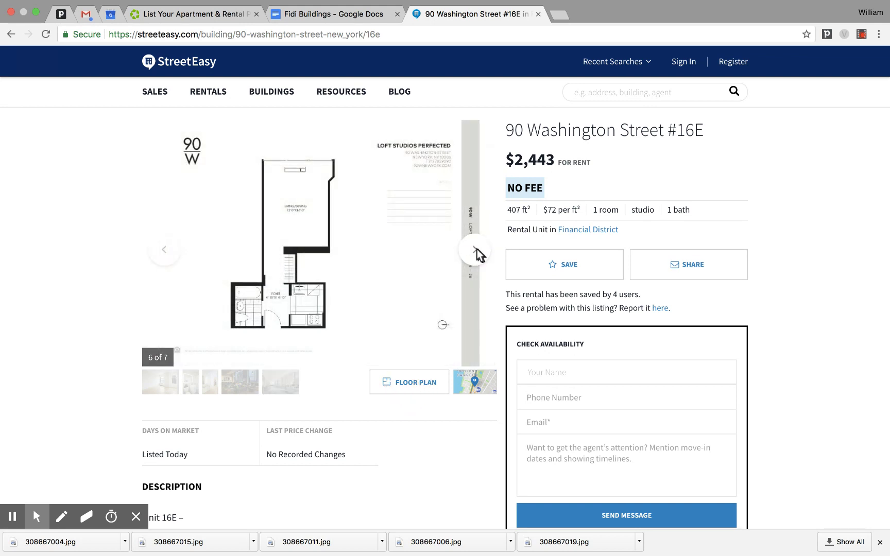
{"action": "left_click", "coordinate": [474, 252]}
{"action": "left_click", "coordinate": [474, 251]}
{"action": "left_click", "coordinate": [474, 251]}
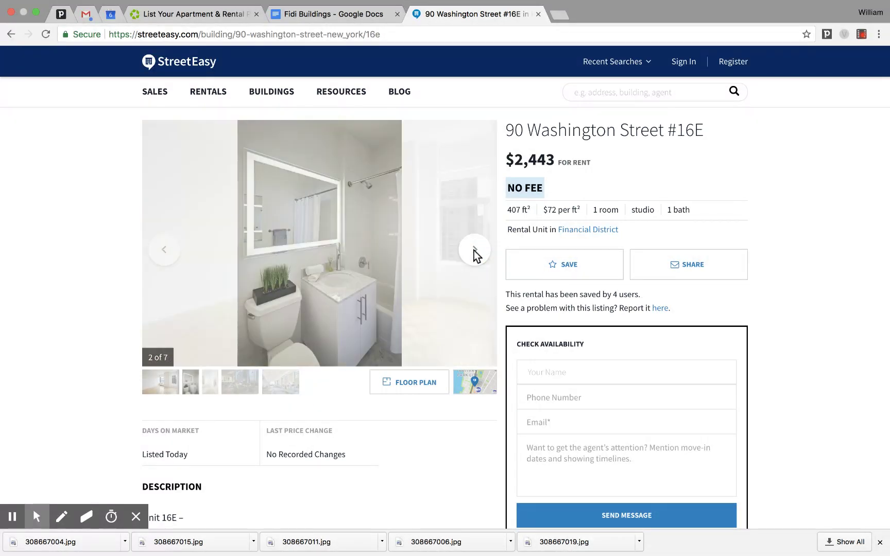
{"action": "left_click", "coordinate": [474, 252]}
Switch back to the Apartments.com listing form and start adding photos from the computer.
{"action": "left_click", "coordinate": [341, 12]}
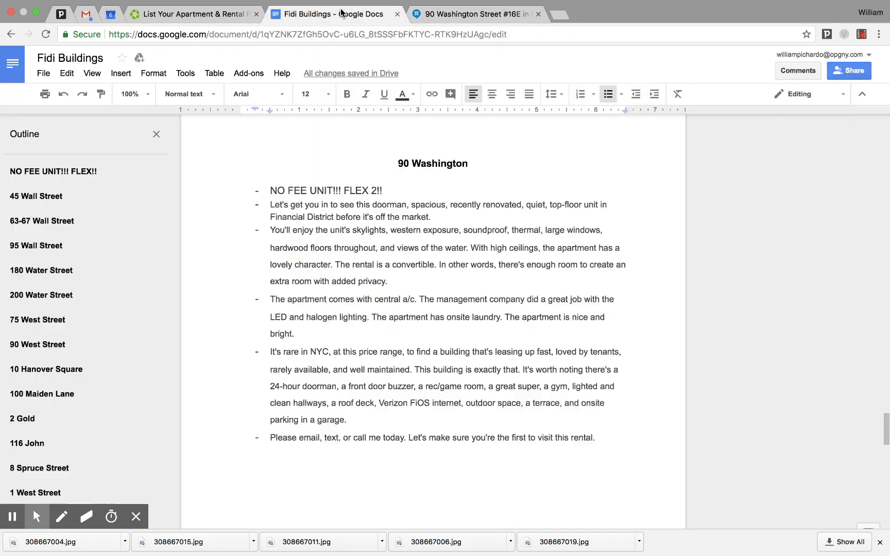
{"action": "left_click", "coordinate": [216, 14]}
{"action": "scroll", "coordinate": [261, 263], "scroll_direction": "down", "scroll_amount": 3}
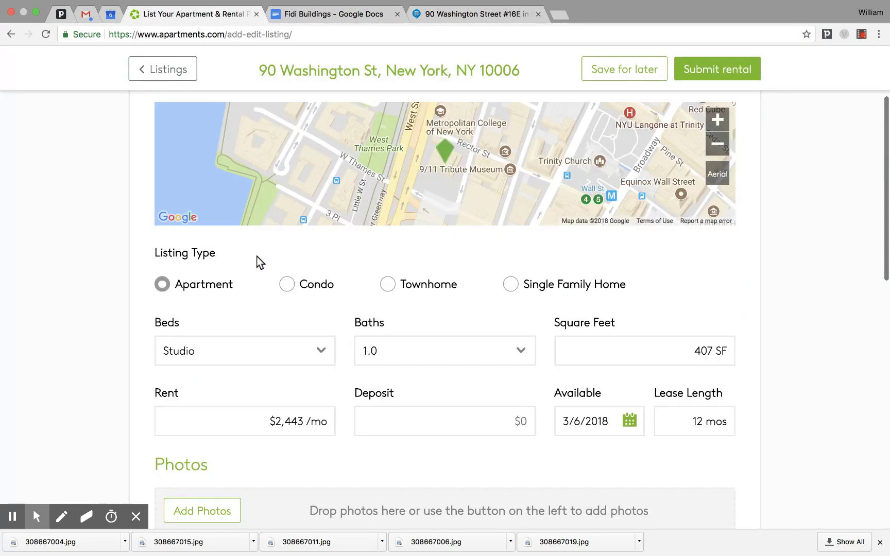
{"action": "scroll", "coordinate": [259, 261], "scroll_direction": "down", "scroll_amount": 3}
{"action": "scroll", "coordinate": [265, 289], "scroll_direction": "down", "scroll_amount": 2}
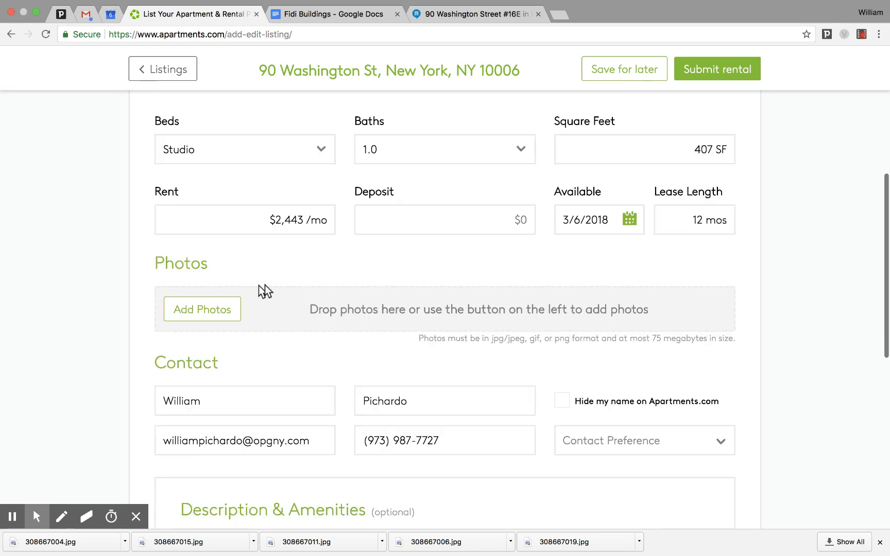
{"action": "left_click", "coordinate": [208, 309]}
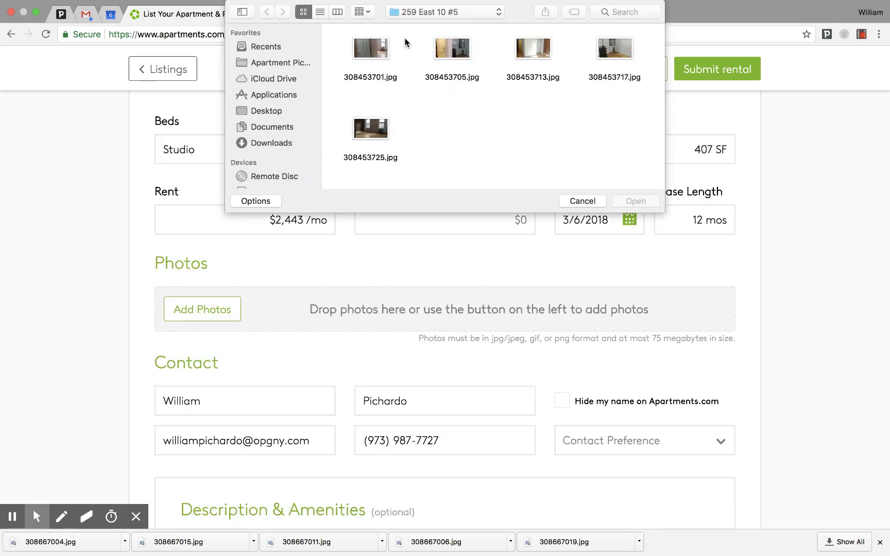
Browse the iCloud Drive folders for the one holding the saved apartment photos.
{"action": "left_click", "coordinate": [269, 82]}
{"action": "scroll", "coordinate": [554, 140], "scroll_direction": "down", "scroll_amount": 5}
{"action": "scroll", "coordinate": [554, 144], "scroll_direction": "down", "scroll_amount": 10}
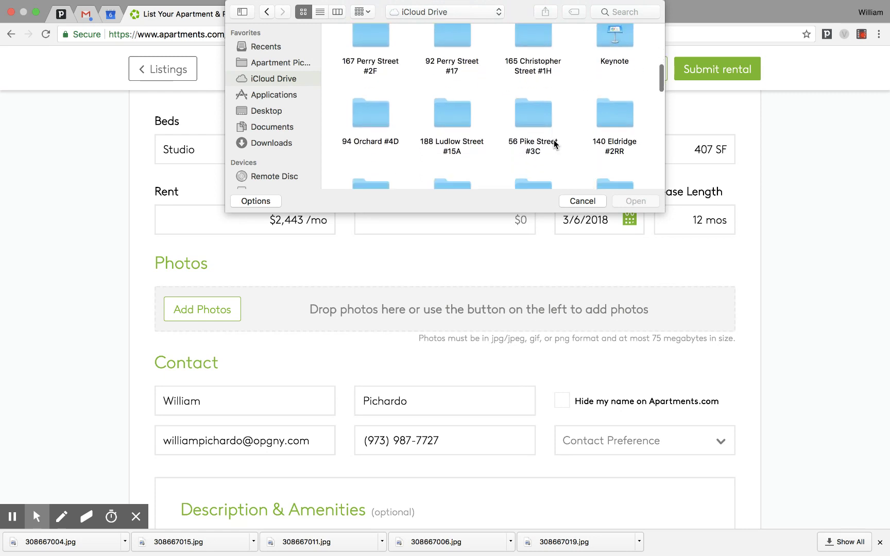
{"action": "scroll", "coordinate": [554, 144], "scroll_direction": "down", "scroll_amount": 10}
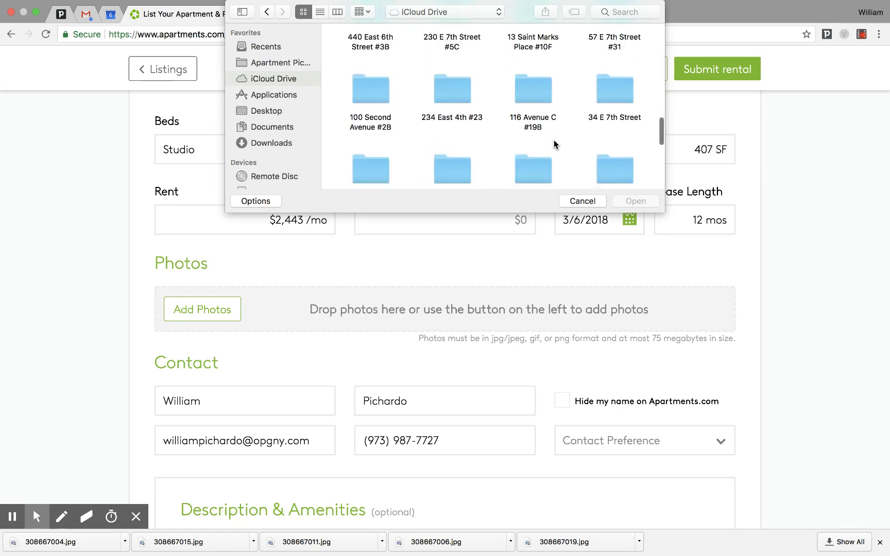
{"action": "scroll", "coordinate": [553, 140], "scroll_direction": "down", "scroll_amount": 2}
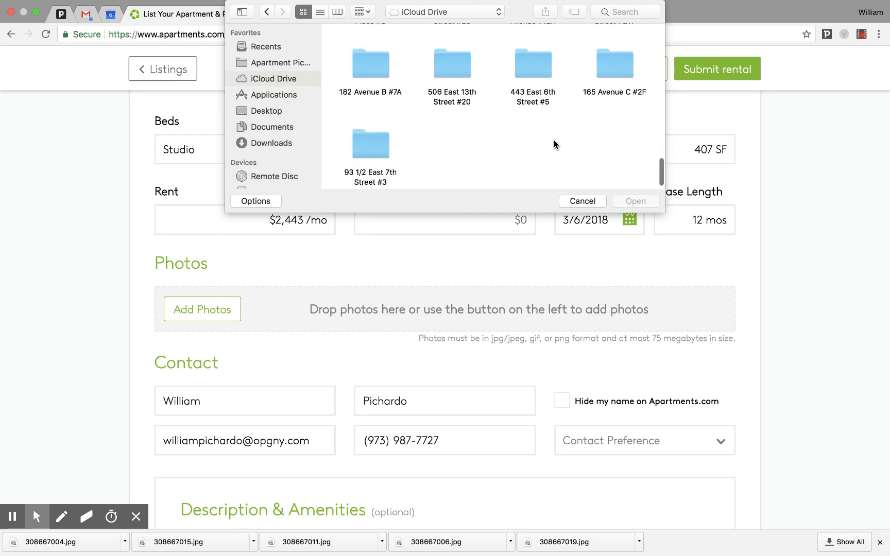
{"action": "scroll", "coordinate": [554, 140], "scroll_direction": "up", "scroll_amount": 10}
{"action": "scroll", "coordinate": [554, 140], "scroll_direction": "up", "scroll_amount": 12}
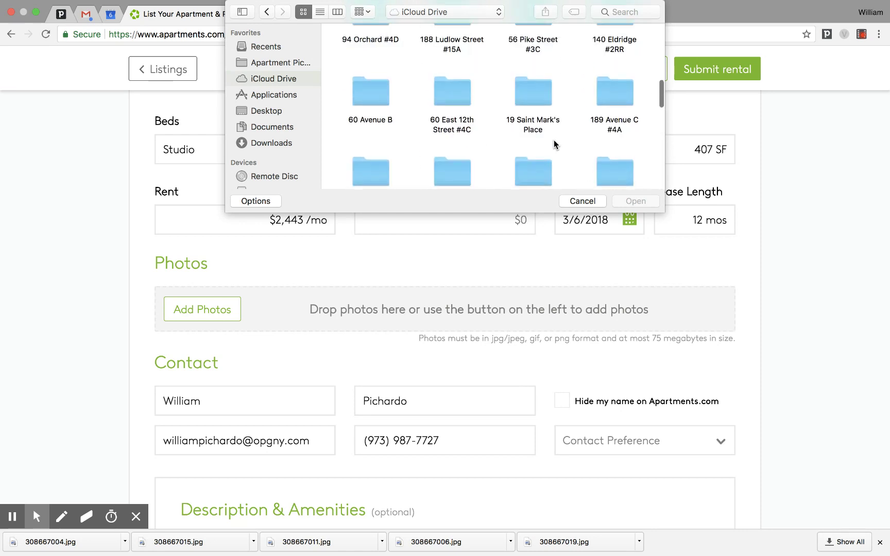
{"action": "scroll", "coordinate": [554, 140], "scroll_direction": "up", "scroll_amount": 8}
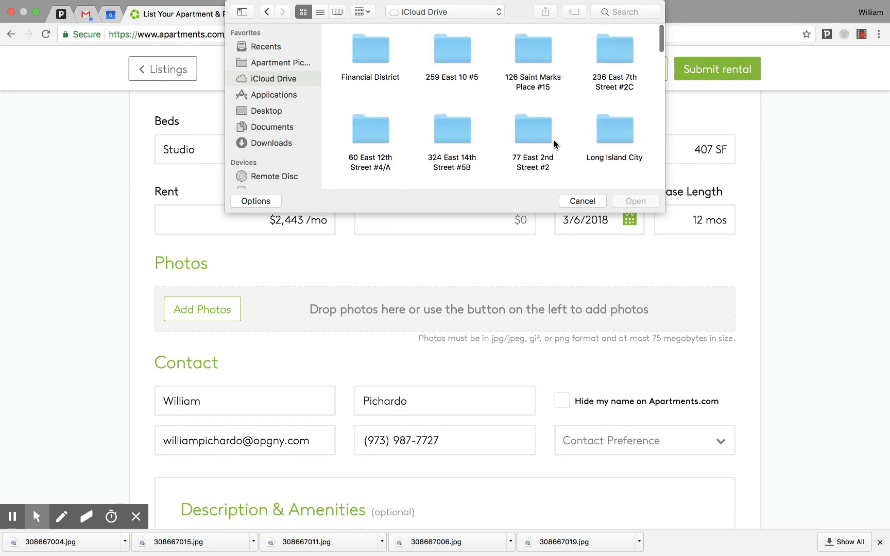
{"action": "scroll", "coordinate": [554, 140], "scroll_direction": "down", "scroll_amount": 9}
{"action": "scroll", "coordinate": [554, 140], "scroll_direction": "down", "scroll_amount": 5}
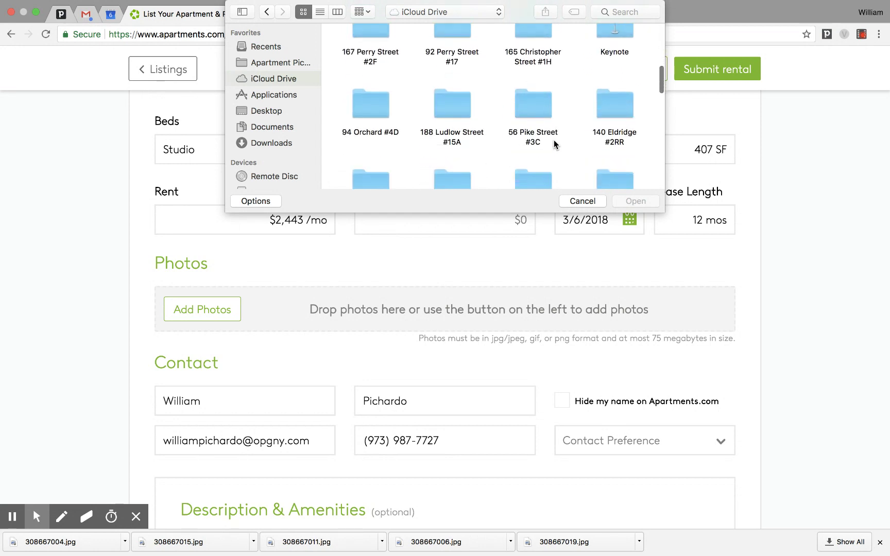
{"action": "scroll", "coordinate": [553, 143], "scroll_direction": "down", "scroll_amount": 6}
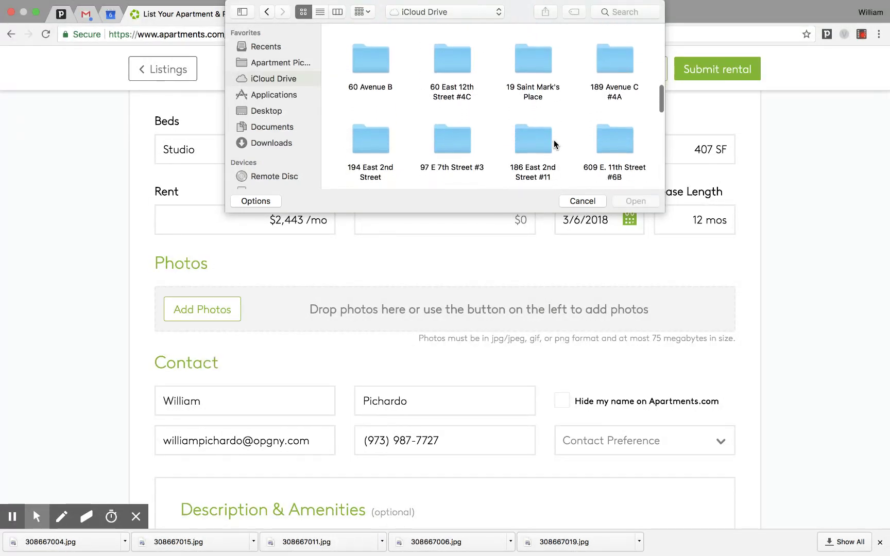
{"action": "scroll", "coordinate": [553, 144], "scroll_direction": "down", "scroll_amount": 5}
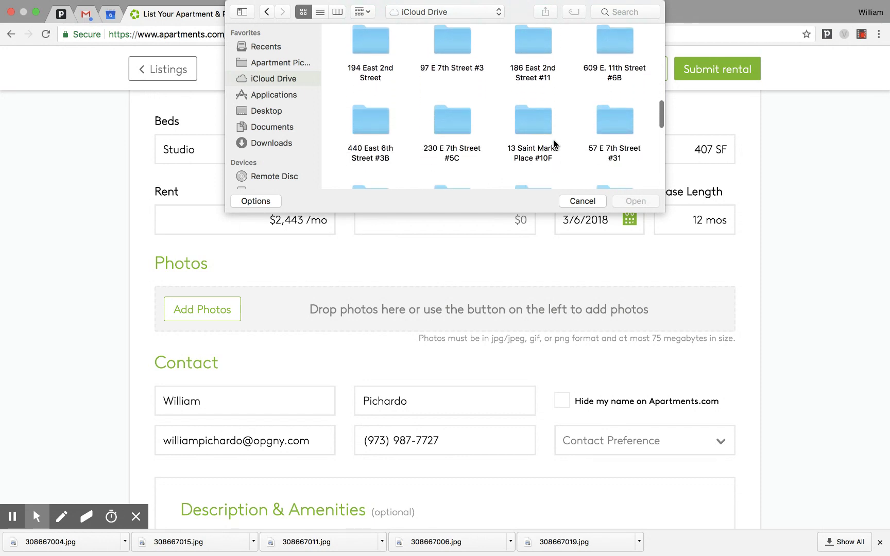
{"action": "scroll", "coordinate": [554, 144], "scroll_direction": "down", "scroll_amount": 5}
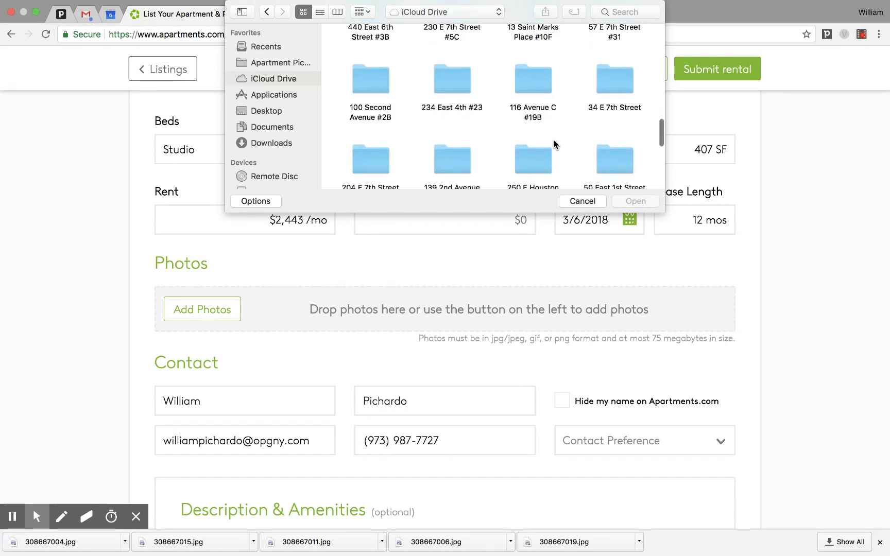
{"action": "scroll", "coordinate": [555, 144], "scroll_direction": "down", "scroll_amount": 5}
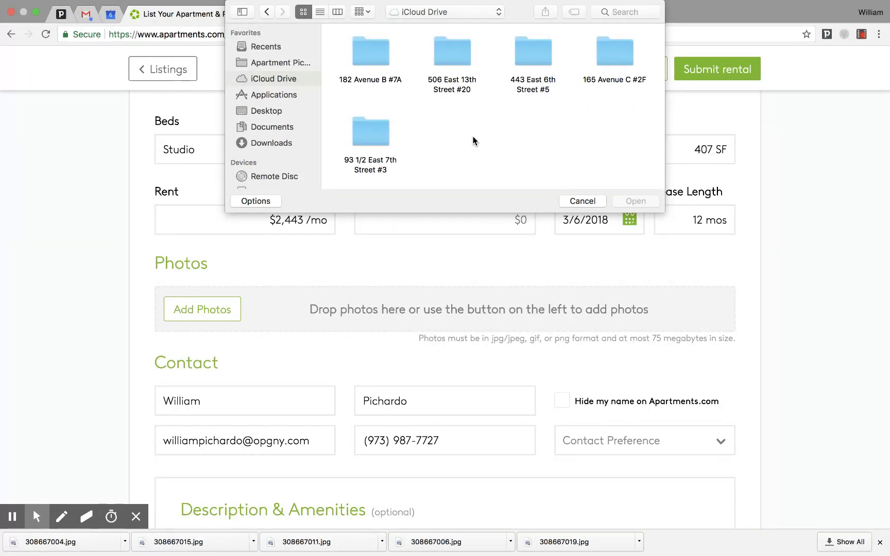
Find the Financial District folder by searching for "financial" and upload all photos from its 90 Washington Street folder.
{"action": "type", "text": "financial"}
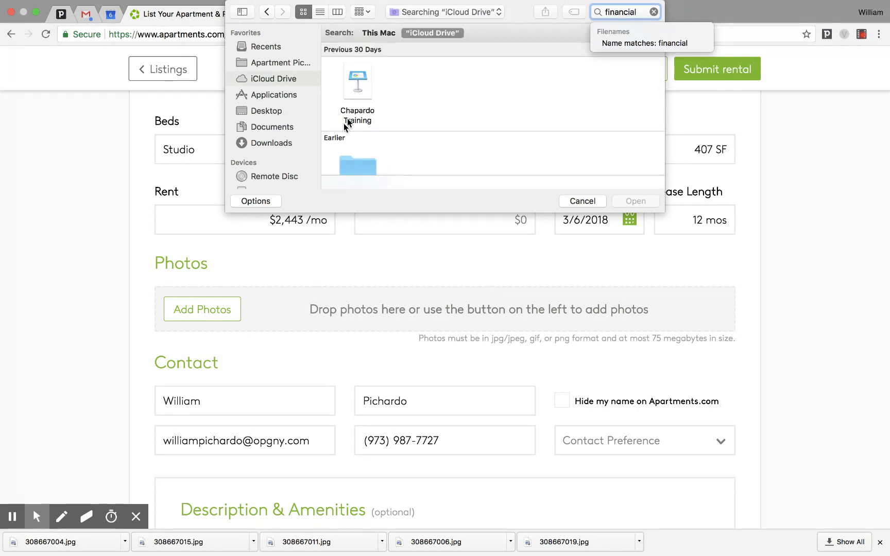
{"action": "scroll", "coordinate": [376, 121], "scroll_direction": "down", "scroll_amount": 2}
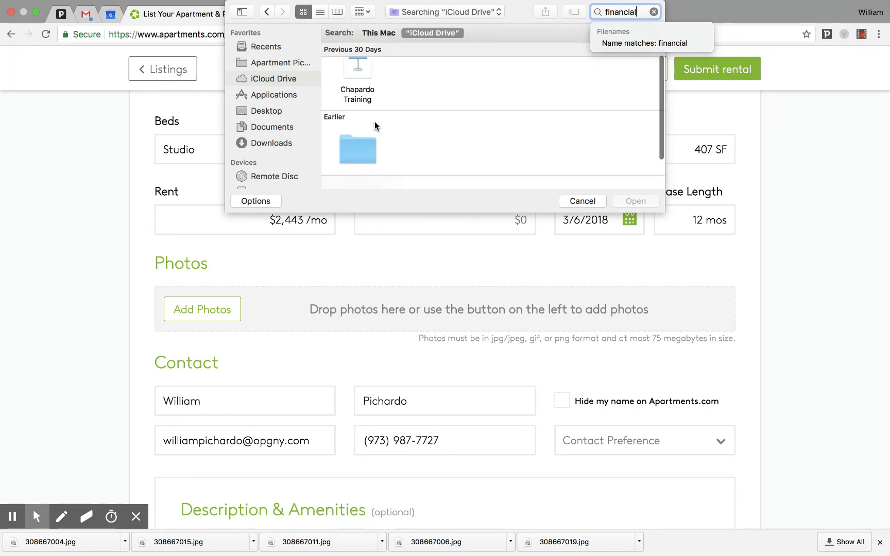
{"action": "double_click", "coordinate": [373, 127]}
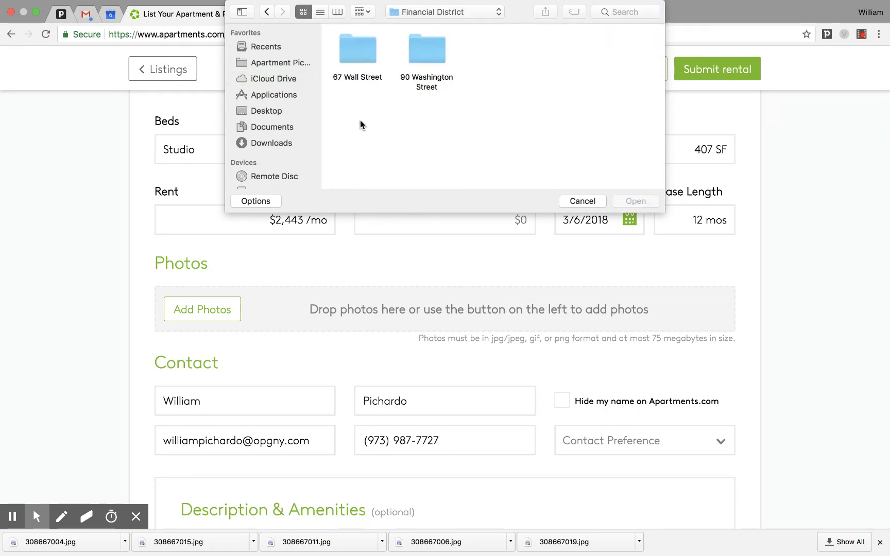
{"action": "double_click", "coordinate": [426, 55]}
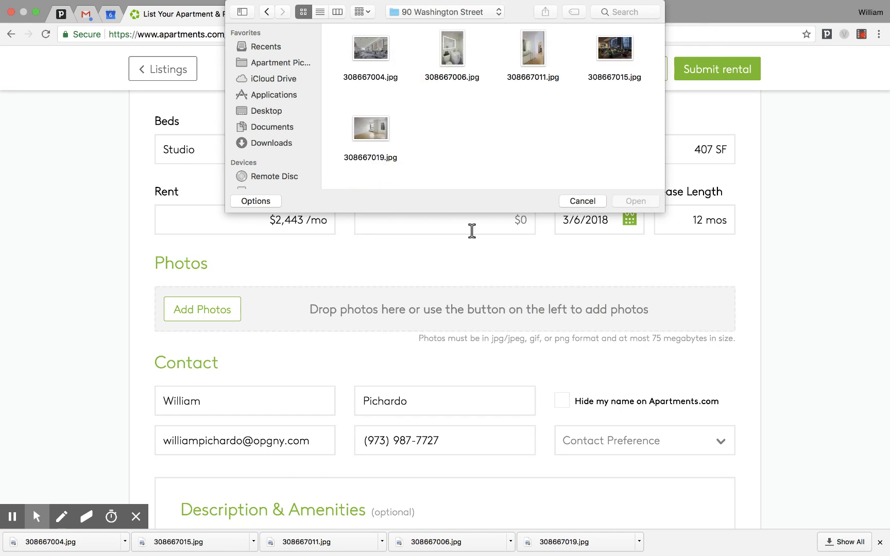
{"action": "key", "text": "super+a"}
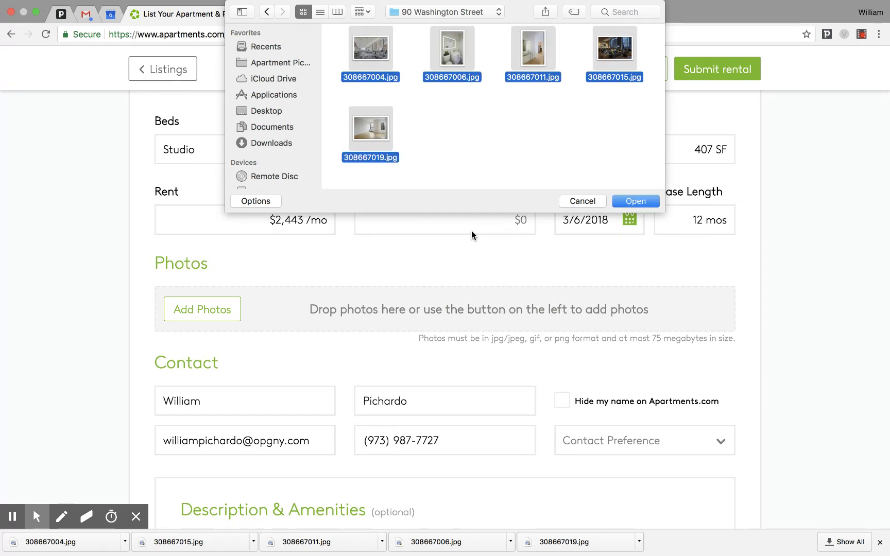
{"action": "key", "text": "Return"}
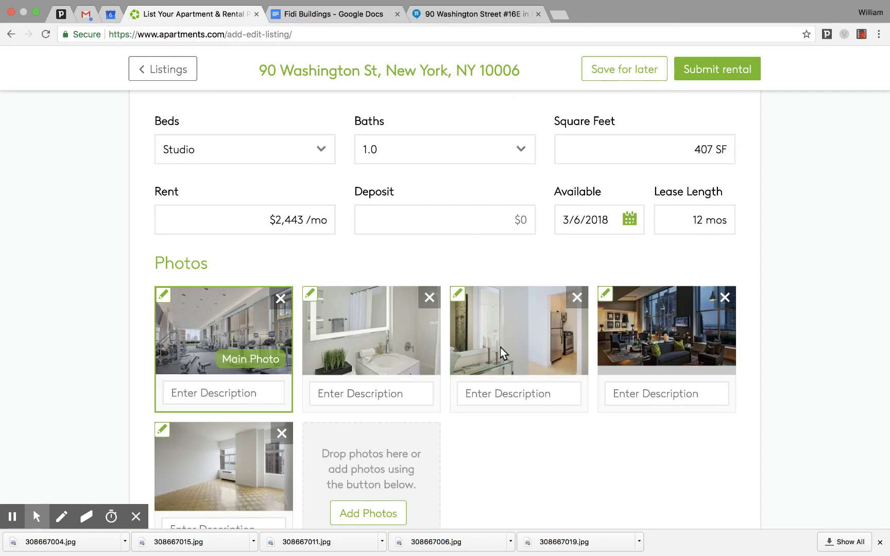
Reorder the listing photos with the empty room as main photo, followed by the kitchen view, lounge, gym and bathroom.
{"action": "scroll", "coordinate": [500, 353], "scroll_direction": "down", "scroll_amount": 3}
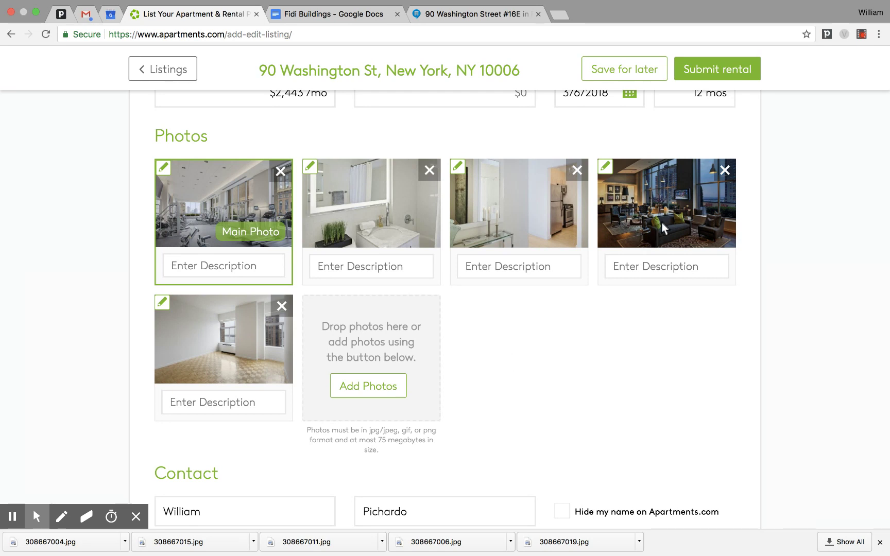
{"action": "left_click_drag", "start_coordinate": [670, 207], "coordinate": [214, 209]}
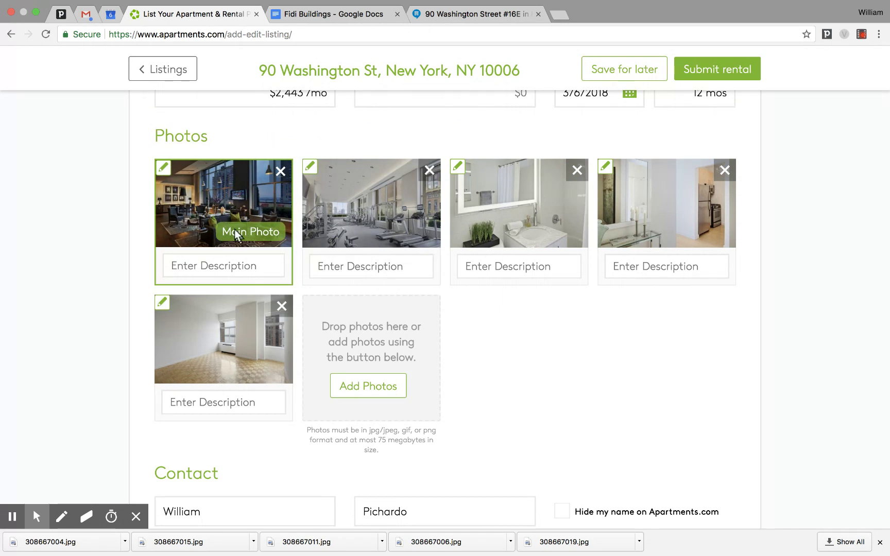
{"action": "left_click_drag", "start_coordinate": [241, 351], "coordinate": [244, 215]}
{"action": "left_click_drag", "start_coordinate": [243, 342], "coordinate": [401, 168]}
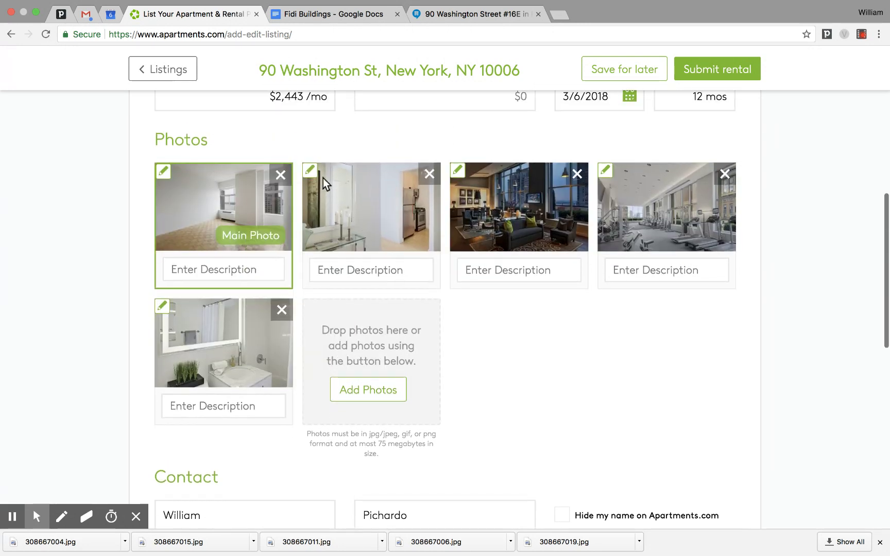
{"action": "scroll", "coordinate": [220, 209], "scroll_direction": "up", "scroll_amount": 1}
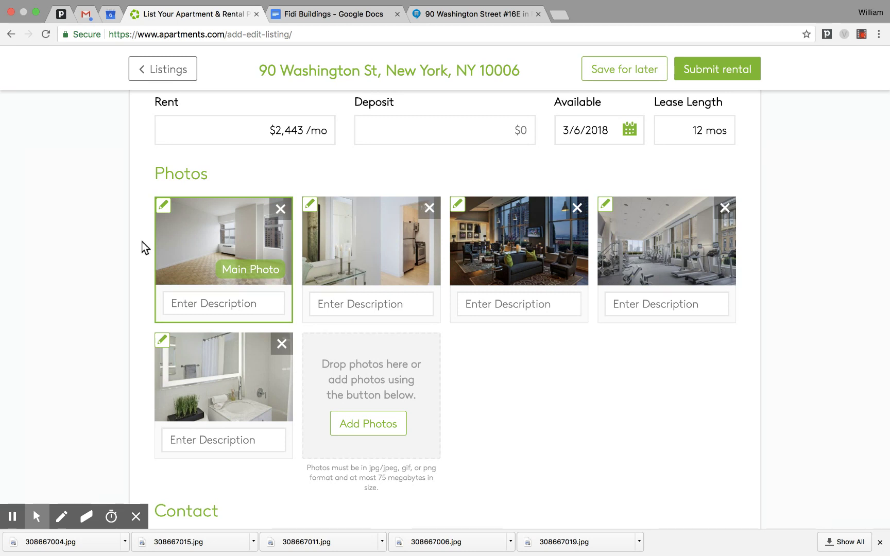
Hide the contact's name on Apartments.com and set the contact preference to Email Only.
{"action": "scroll", "coordinate": [76, 295], "scroll_direction": "down", "scroll_amount": 5}
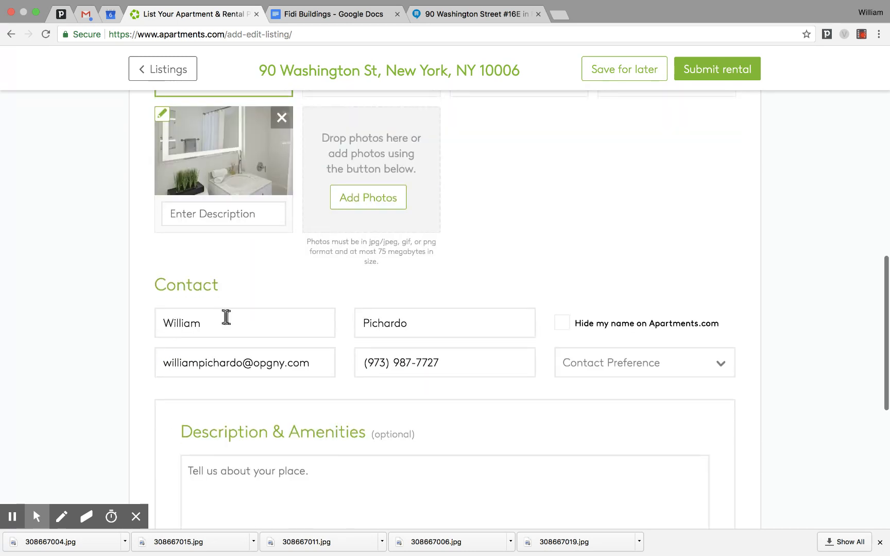
{"action": "scroll", "coordinate": [217, 342], "scroll_direction": "down", "scroll_amount": 2}
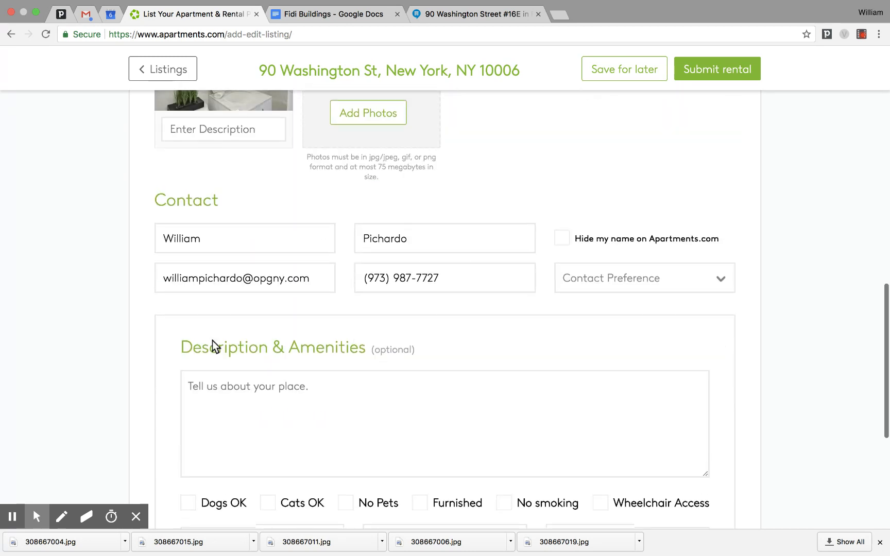
{"action": "left_click", "coordinate": [562, 231]}
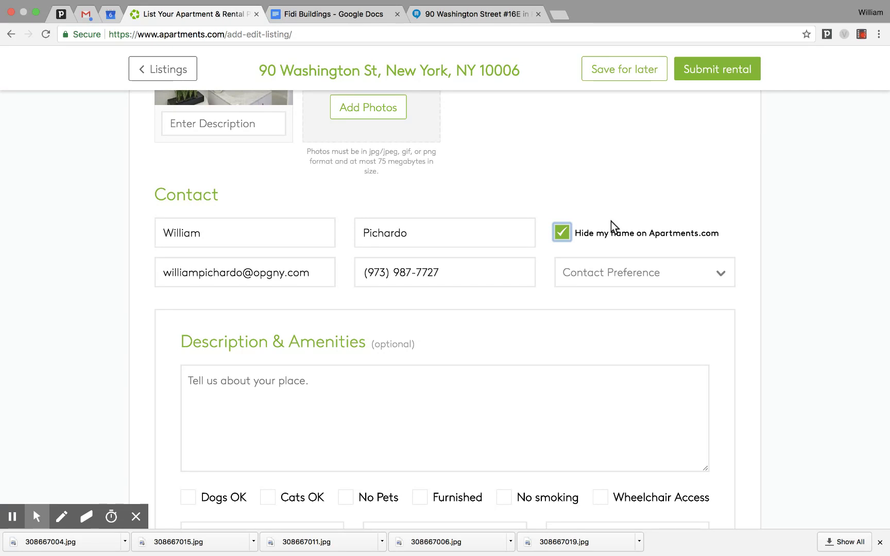
{"action": "left_click", "coordinate": [590, 267]}
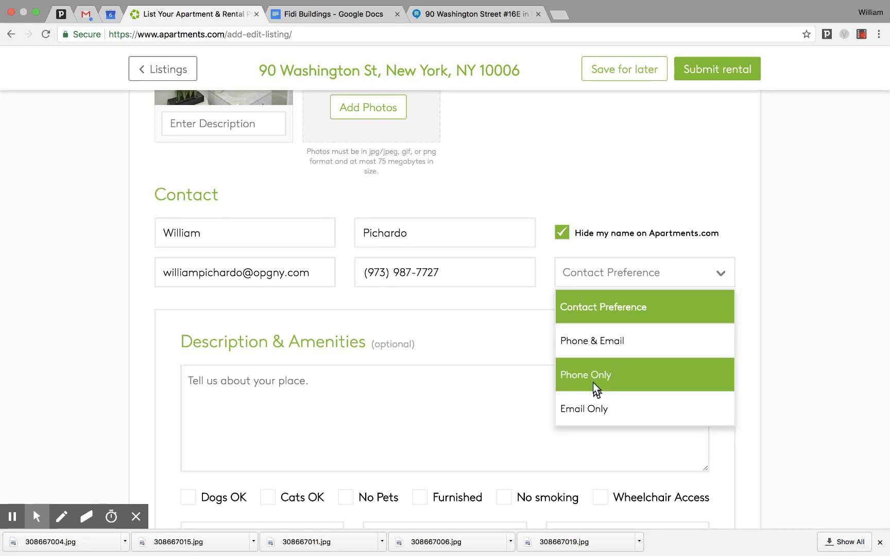
{"action": "left_click", "coordinate": [590, 417]}
Copy the whole 90 Washington description from the Fidi Buildings Google Doc and paste it into the Apartments.com listing description.
{"action": "left_click", "coordinate": [384, 375]}
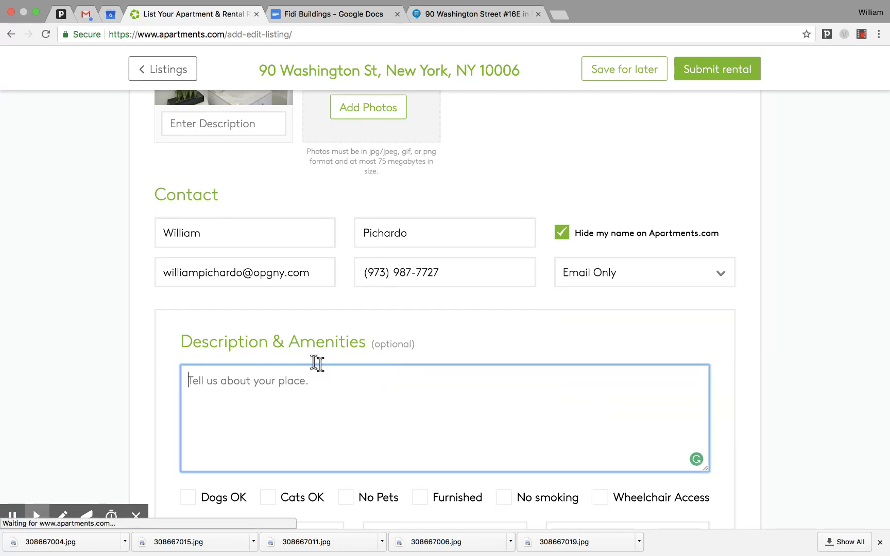
{"action": "scroll", "coordinate": [150, 355], "scroll_direction": "down", "scroll_amount": 3}
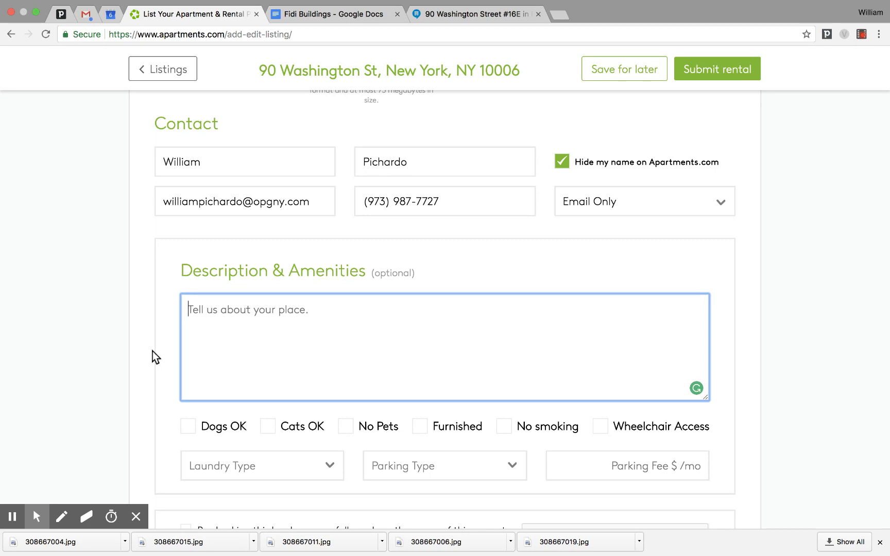
{"action": "left_click", "coordinate": [343, 15]}
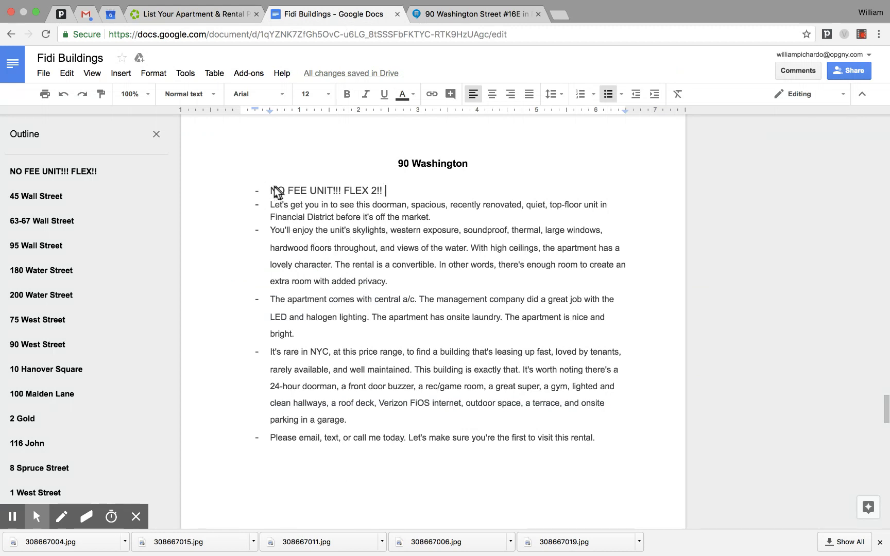
{"action": "left_click_drag", "start_coordinate": [596, 439], "coordinate": [265, 199]}
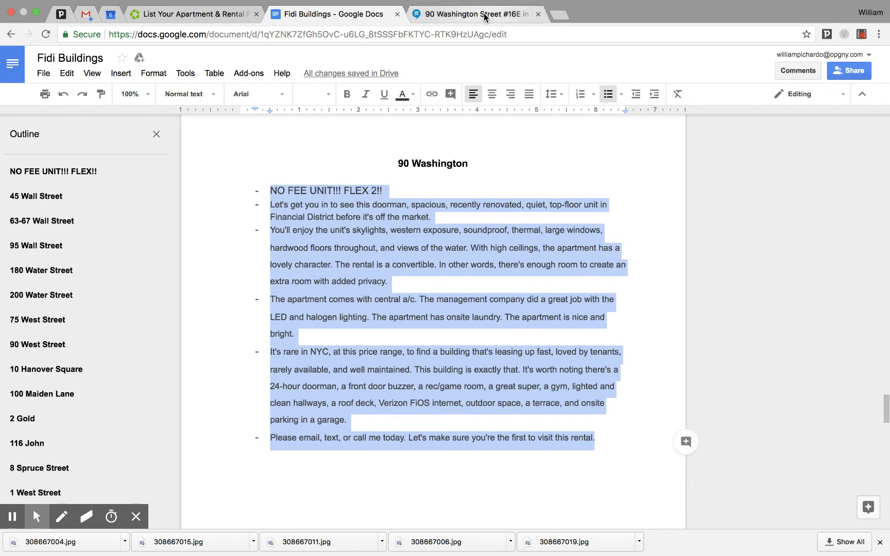
{"action": "left_click", "coordinate": [238, 17]}
{"action": "left_click", "coordinate": [221, 312]}
{"action": "key", "text": "super+v"}
{"action": "scroll", "coordinate": [220, 312], "scroll_direction": "up", "scroll_amount": 10}
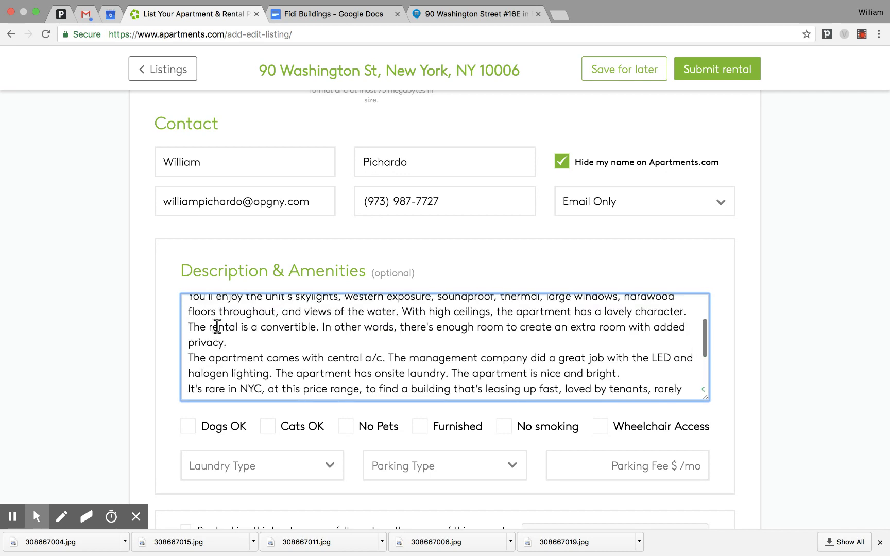
Delete "FLEX 2!!" from the description's first line and separate the opening paragraphs with blank lines.
{"action": "left_click_drag", "start_coordinate": [324, 344], "coordinate": [264, 342]}
{"action": "key", "text": "BackSpace"}
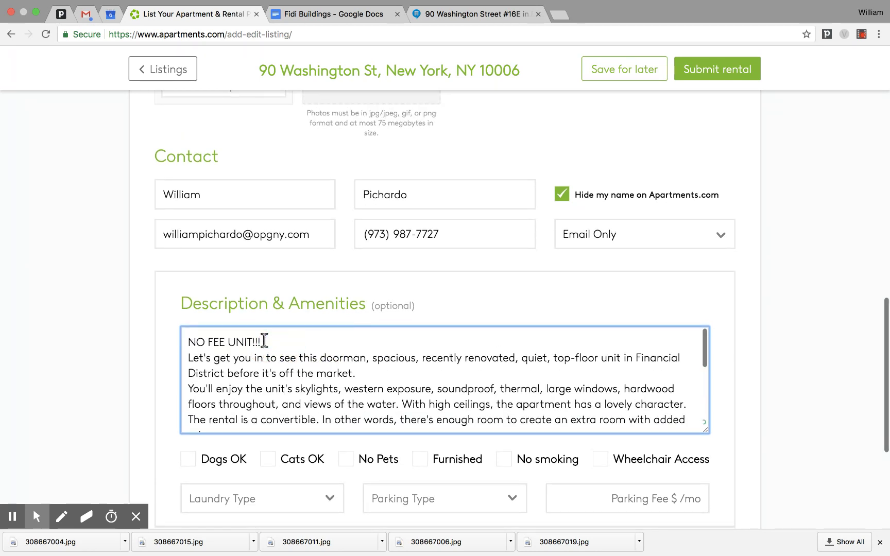
{"action": "key", "text": "Return"}
{"action": "left_click", "coordinate": [382, 389]}
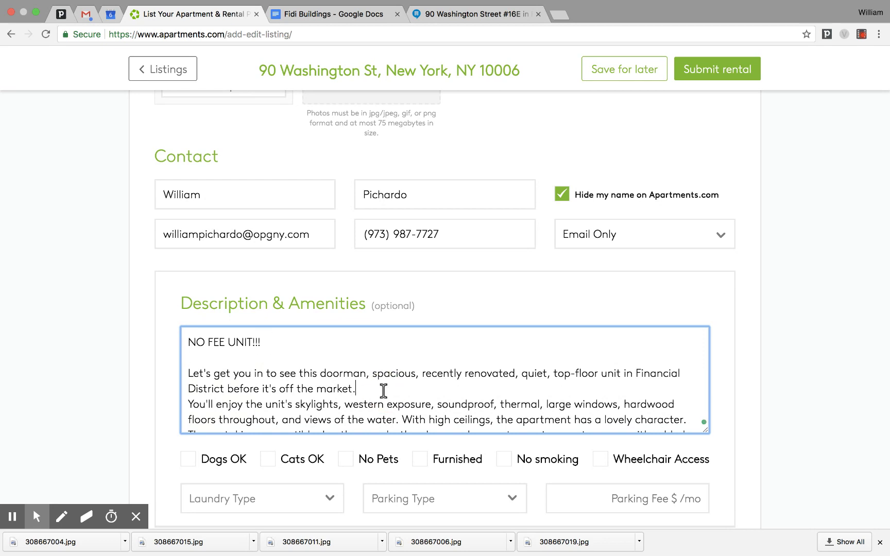
{"action": "key", "text": "Return"}
{"action": "scroll", "coordinate": [363, 371], "scroll_direction": "down", "scroll_amount": 3}
{"action": "left_click", "coordinate": [304, 410]}
{"action": "key", "text": "Return"}
{"action": "scroll", "coordinate": [303, 411], "scroll_direction": "down", "scroll_amount": 3}
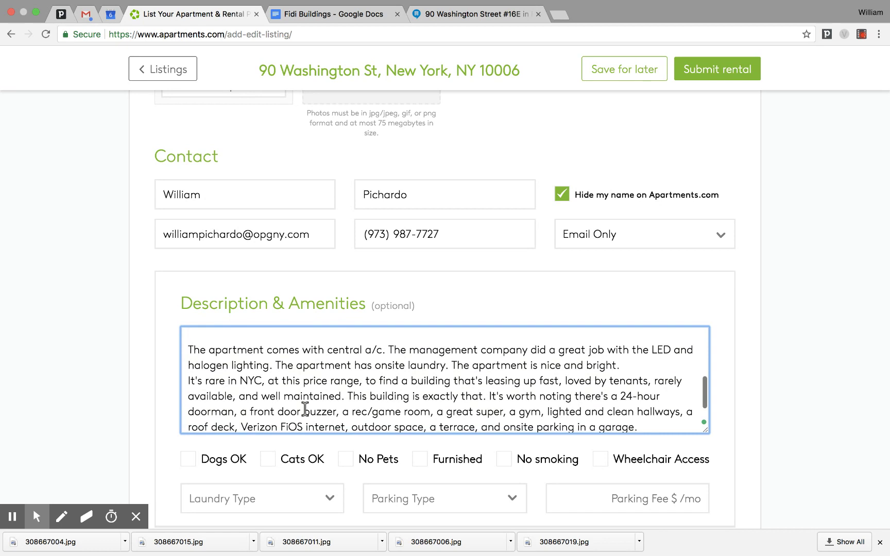
Start a new paragraph at "This building is exactly that." and put a blank line before the closing "Please email, text, or call" paragraph.
{"action": "scroll", "coordinate": [290, 379], "scroll_direction": "down", "scroll_amount": 2}
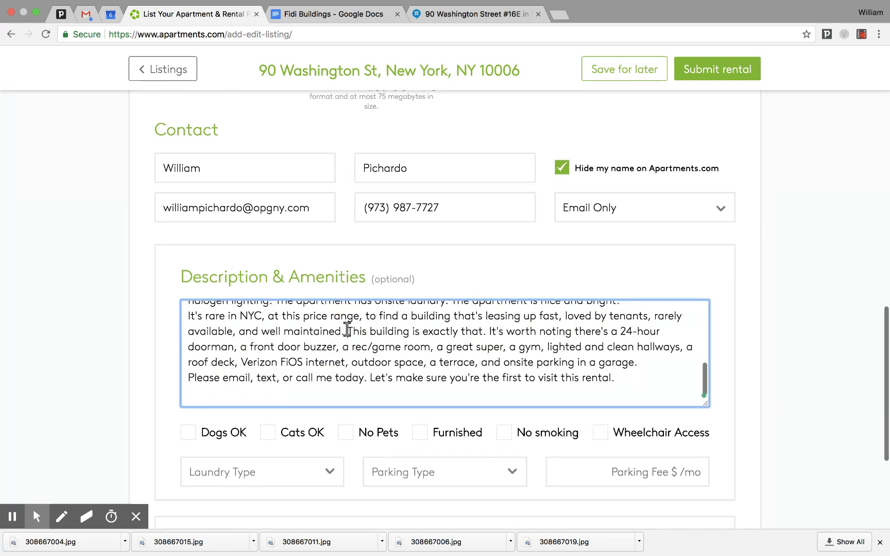
{"action": "left_click", "coordinate": [348, 330]}
{"action": "key", "text": "Return"}
{"action": "key", "text": "Return"}
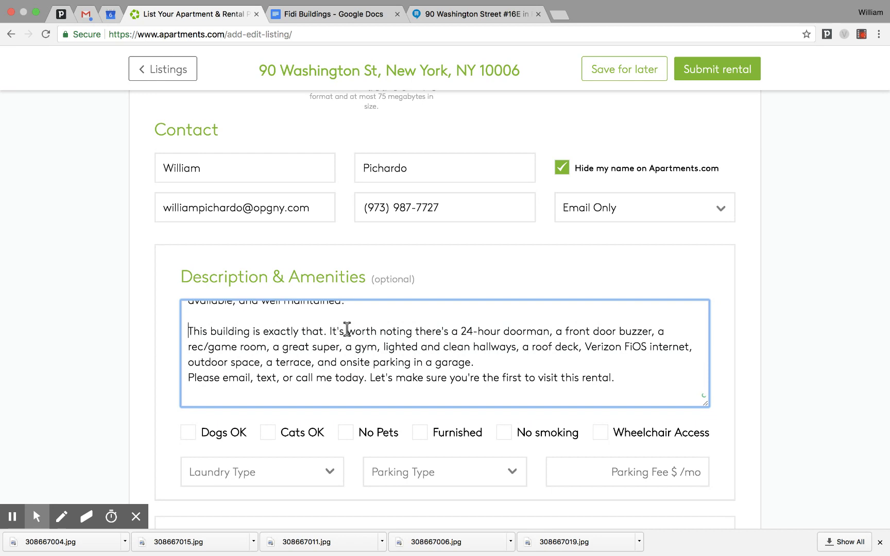
{"action": "left_click", "coordinate": [545, 360]}
{"action": "key", "text": "Return"}
{"action": "left_click", "coordinate": [620, 378]}
{"action": "left_click_drag", "start_coordinate": [619, 378], "coordinate": [184, 311]}
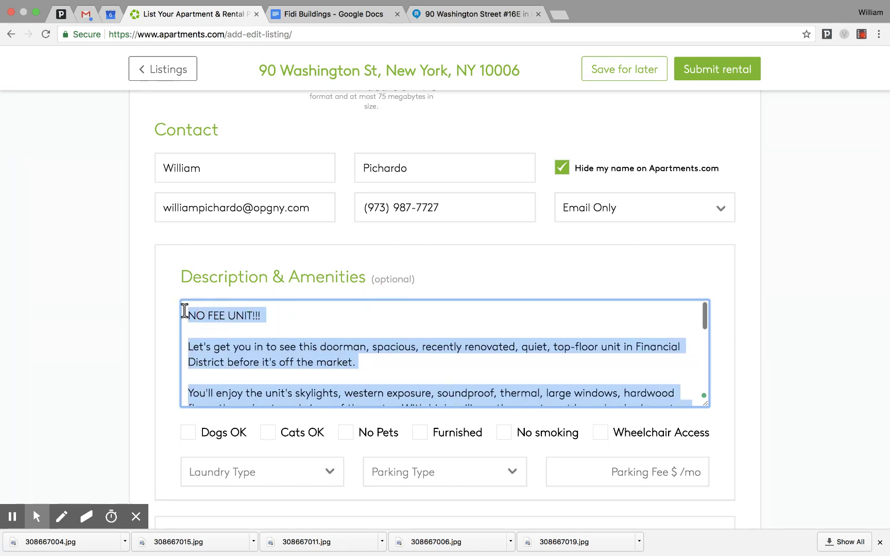
{"action": "left_click", "coordinate": [123, 322]}
Mark the rental as Dogs OK, Cats OK and Wheelchair Access.
{"action": "scroll", "coordinate": [124, 322], "scroll_direction": "down", "scroll_amount": 3}
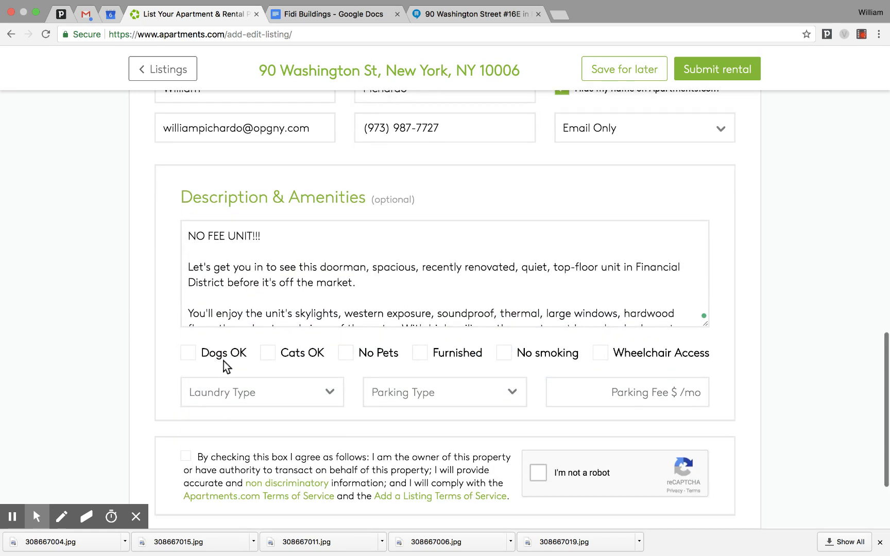
{"action": "left_click", "coordinate": [229, 361]}
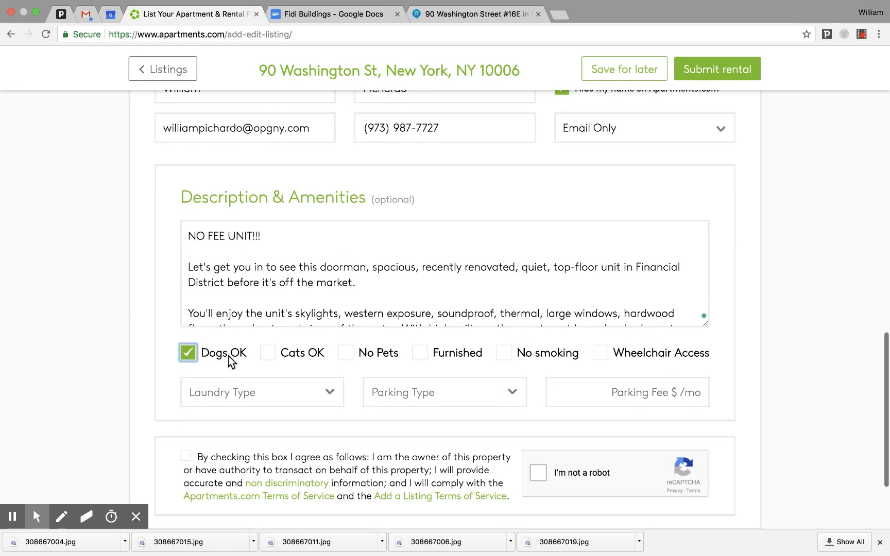
{"action": "left_click", "coordinate": [301, 355]}
{"action": "left_click", "coordinate": [622, 355]}
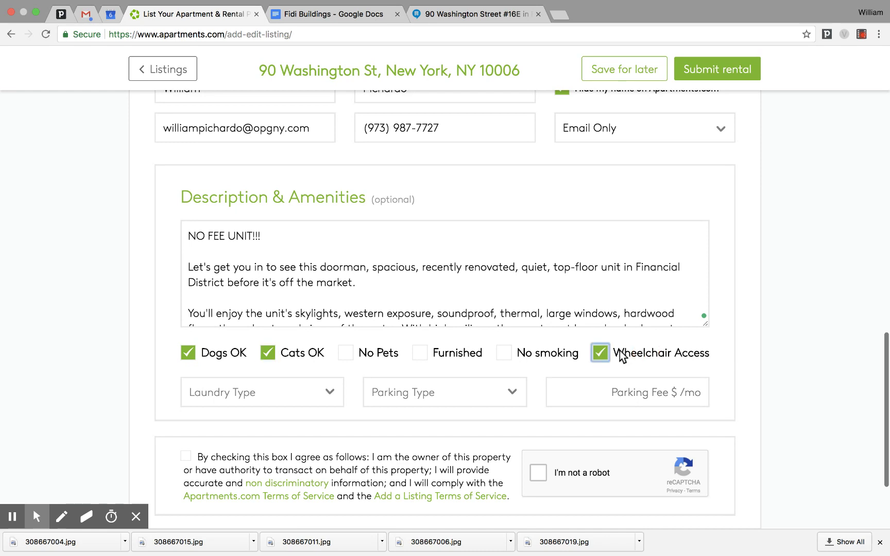
Set the laundry type to Washer/Dryer and the parking type to Garage.
{"action": "left_click", "coordinate": [247, 393]}
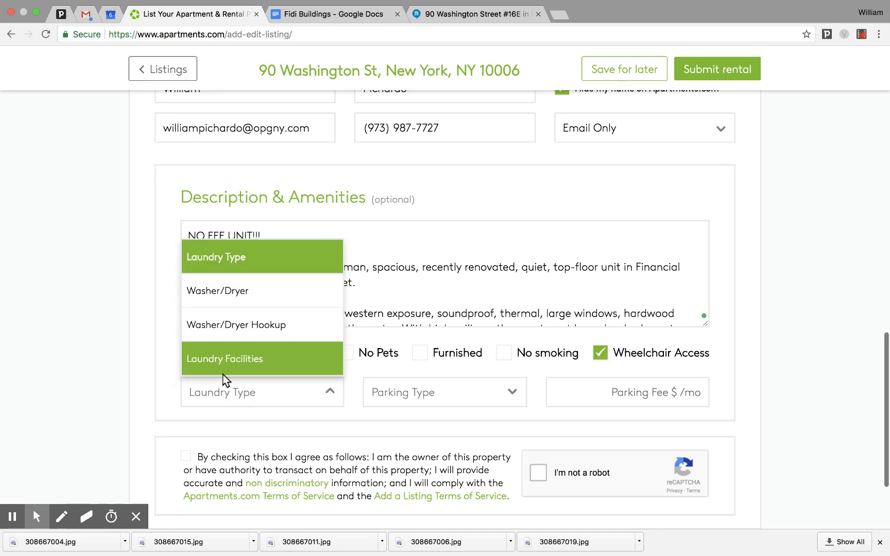
{"action": "left_click", "coordinate": [214, 289]}
{"action": "left_click", "coordinate": [254, 387]}
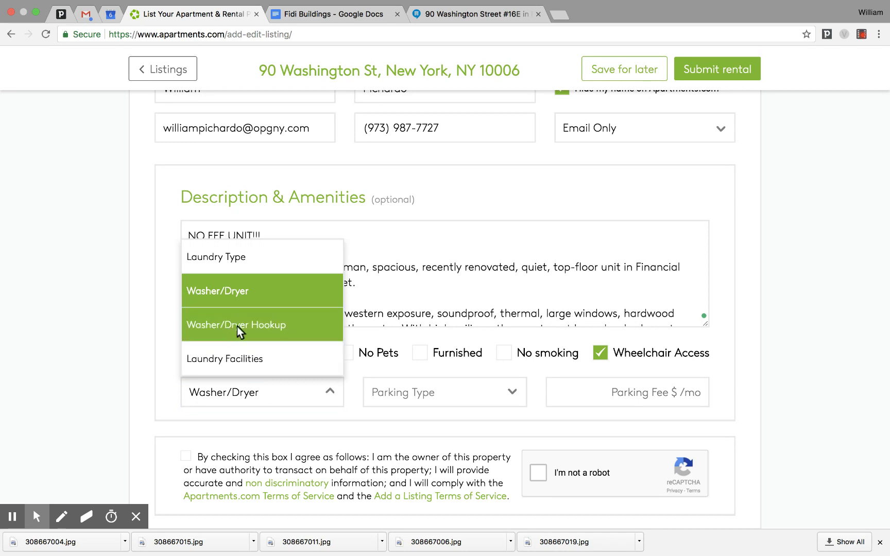
{"action": "left_click", "coordinate": [235, 292]}
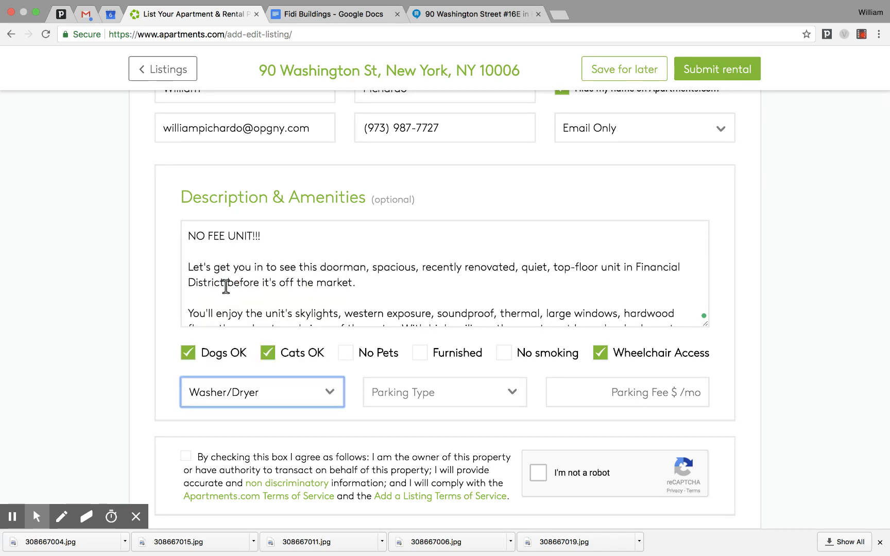
{"action": "left_click", "coordinate": [421, 392]}
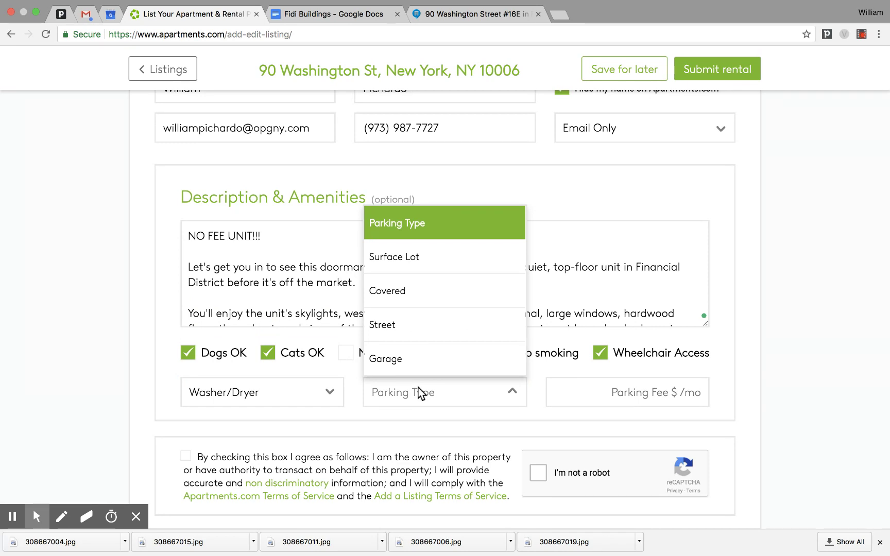
{"action": "left_click", "coordinate": [408, 360]}
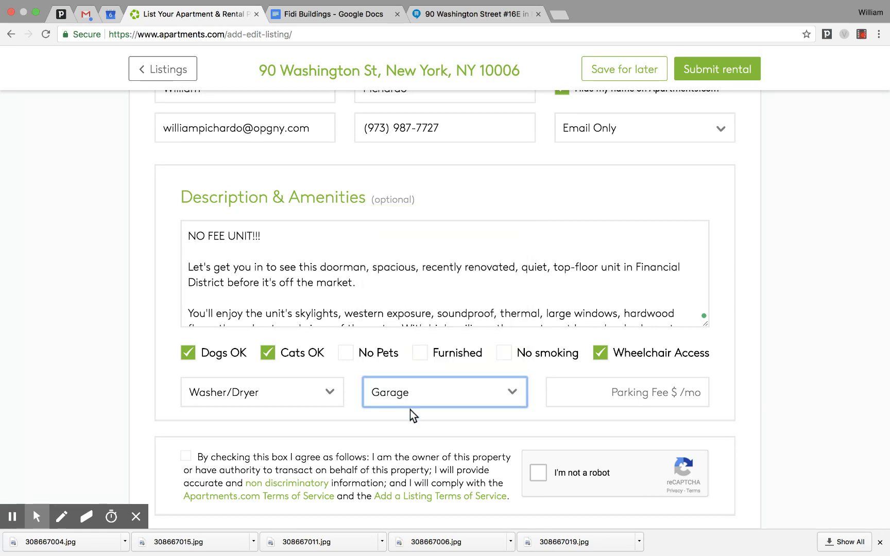
Agree to the listing terms, complete the reCAPTCHA check and submit the rental.
{"action": "left_click", "coordinate": [186, 456]}
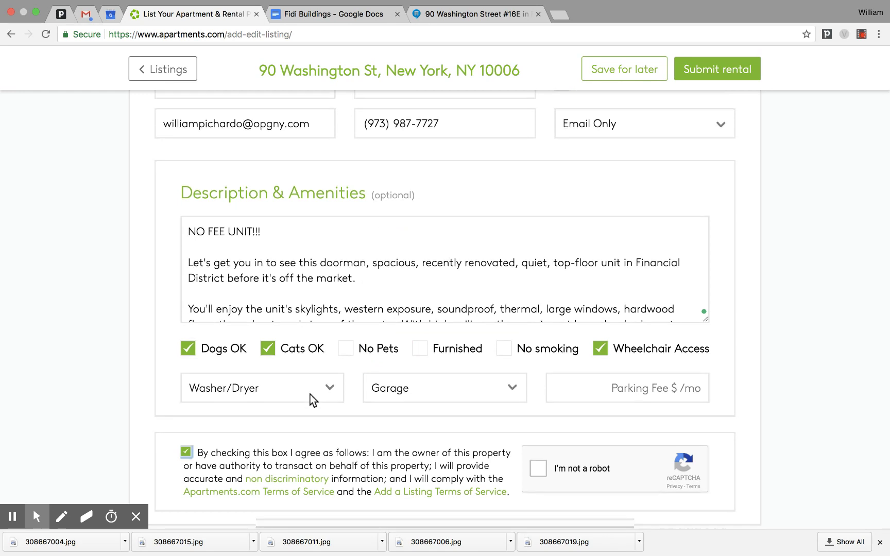
{"action": "scroll", "coordinate": [312, 399], "scroll_direction": "down", "scroll_amount": 2}
{"action": "left_click", "coordinate": [535, 405]}
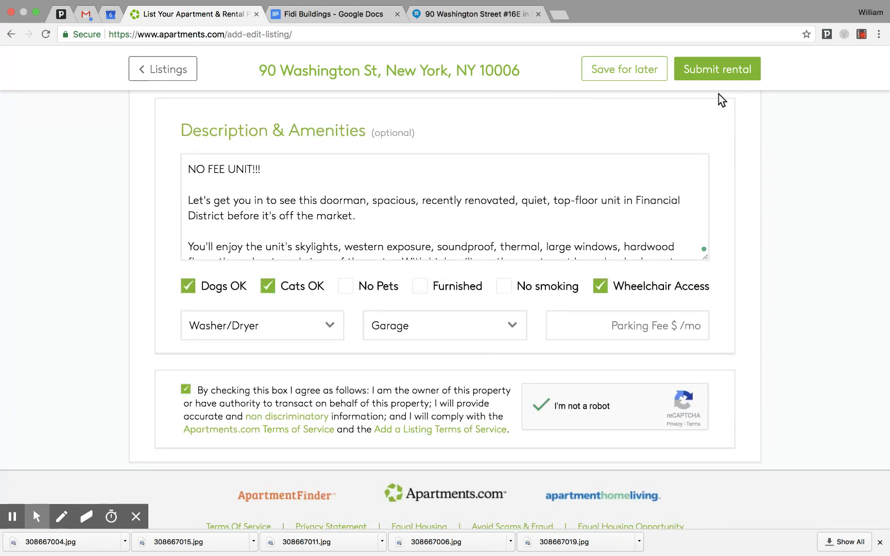
{"action": "left_click", "coordinate": [746, 66]}
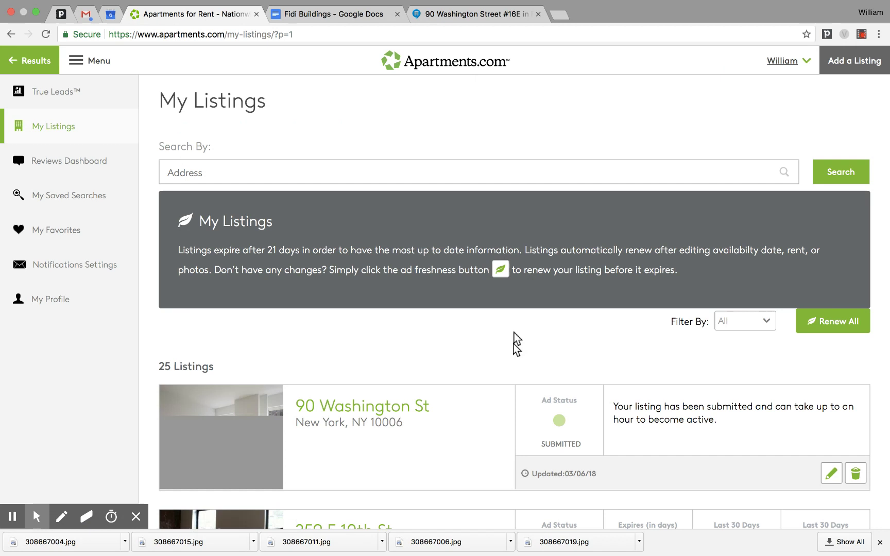
Look over the submitted 90 Washington St entry in My Listings and start a new listing.
{"action": "scroll", "coordinate": [503, 407], "scroll_direction": "down", "scroll_amount": 2}
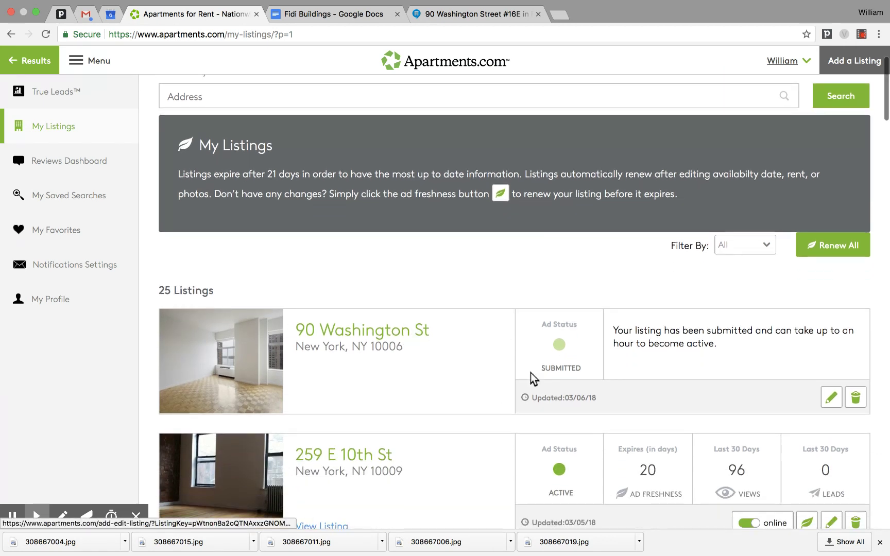
{"action": "scroll", "coordinate": [643, 335], "scroll_direction": "up", "scroll_amount": 2}
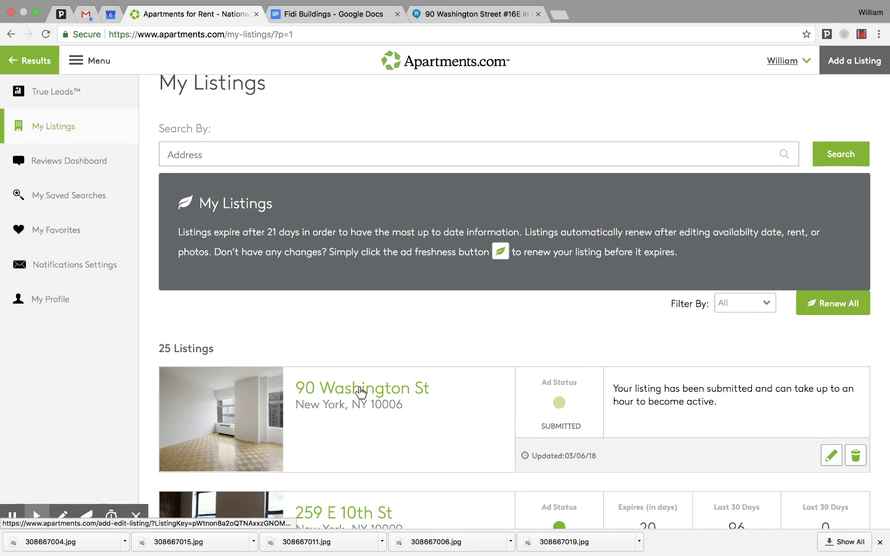
{"action": "scroll", "coordinate": [371, 370], "scroll_direction": "down", "scroll_amount": 3}
{"action": "scroll", "coordinate": [372, 369], "scroll_direction": "up", "scroll_amount": 4}
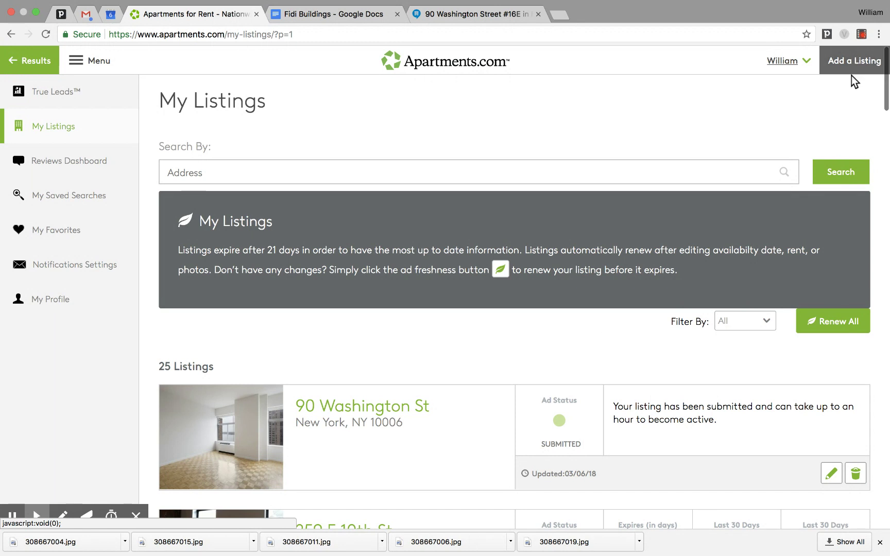
{"action": "left_click", "coordinate": [855, 62]}
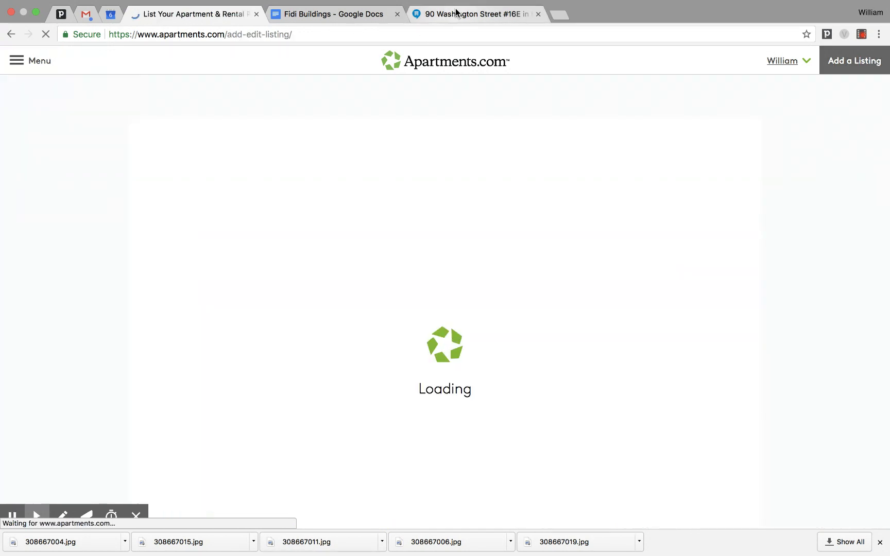
Switch to the StreetEasy page for 90 Washington Street #16E and examine its floor plan enlarged.
{"action": "left_click", "coordinate": [456, 14]}
{"action": "left_click", "coordinate": [471, 253]}
{"action": "left_click", "coordinate": [471, 252]}
{"action": "left_click", "coordinate": [471, 252]}
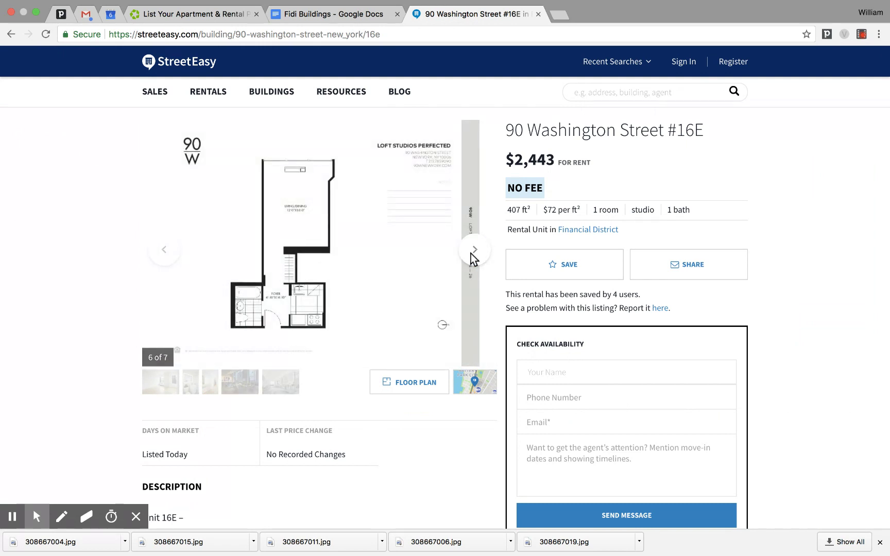
{"action": "left_click", "coordinate": [286, 218]}
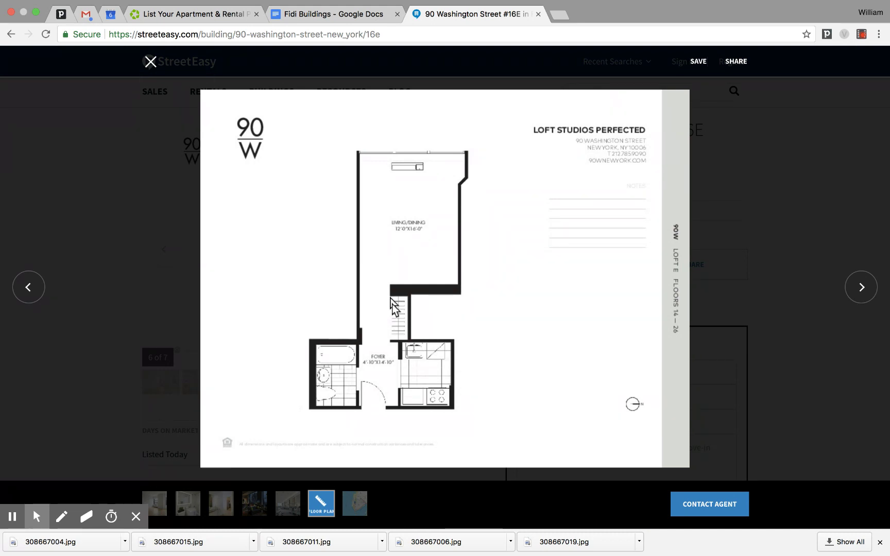
{"action": "mouse_move", "coordinate": [375, 231]}
{"action": "left_mouse_down"}
{"action": "mouse_move", "coordinate": [357, 232]}
{"action": "mouse_move", "coordinate": [379, 235]}
{"action": "left_mouse_up"}
{"action": "left_click", "coordinate": [733, 222]}
{"action": "mouse_move", "coordinate": [846, 37]}
{"action": "left_click", "coordinate": [845, 36]}
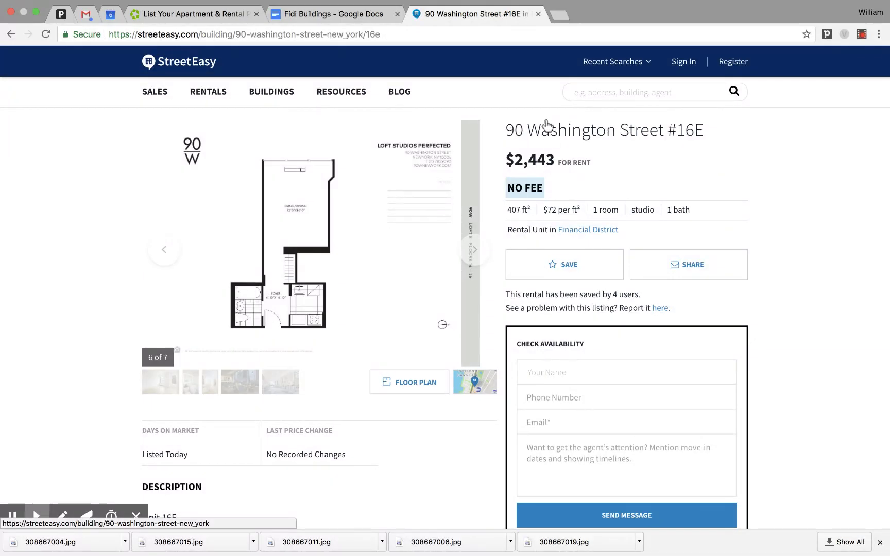
Back on Apartments.com, set the new listing's address to 90 Washington Street, New York, NY and its listing type to Apartment.
{"action": "left_click", "coordinate": [231, 14]}
{"action": "left_click", "coordinate": [341, 196]}
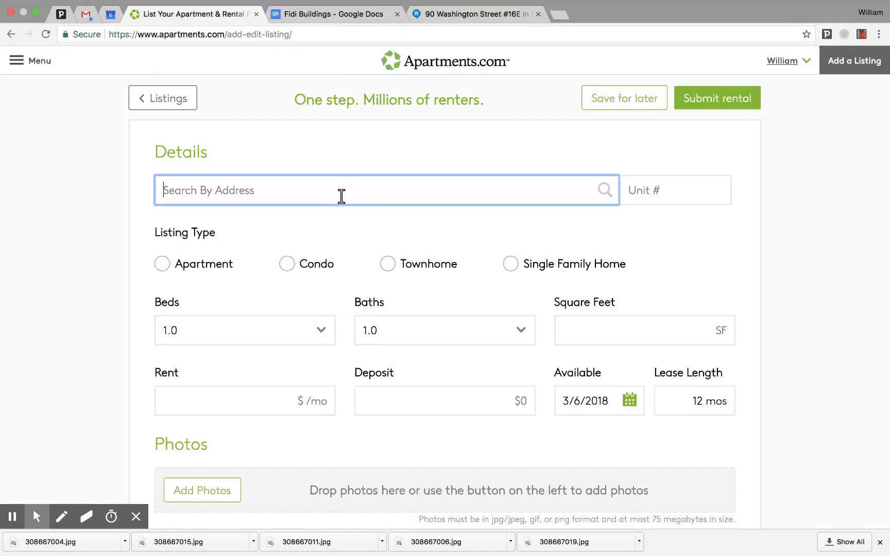
{"action": "type", "text": "90 washi"}
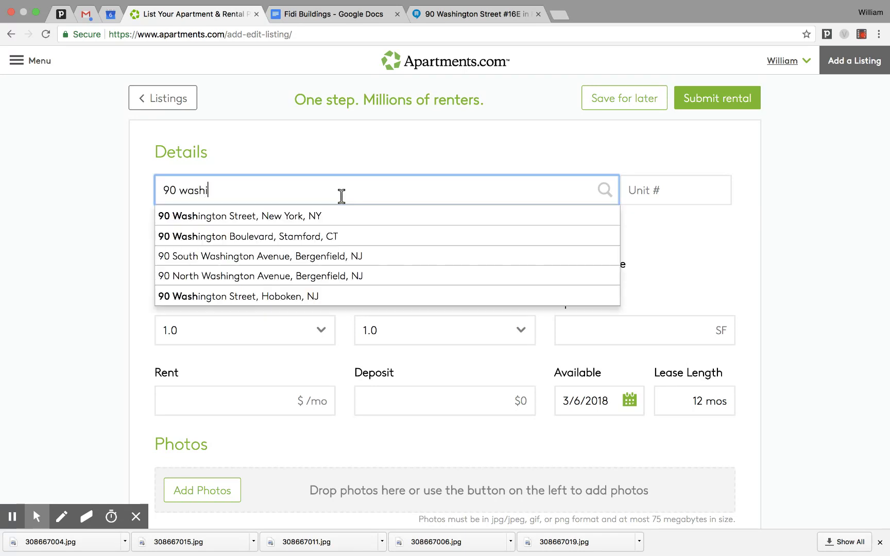
{"action": "type", "text": "ngot"}
{"action": "key", "text": "BackSpace"}
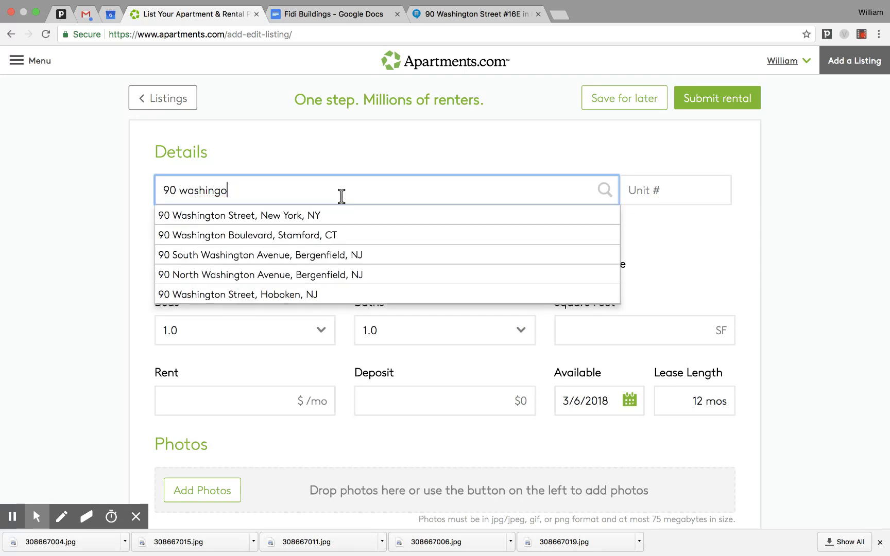
{"action": "type", "text": "ton"}
{"action": "key", "text": "BackSpace"}
{"action": "key", "text": "BackSpace"}
{"action": "key", "text": "BackSpace"}
{"action": "left_click", "coordinate": [323, 216]}
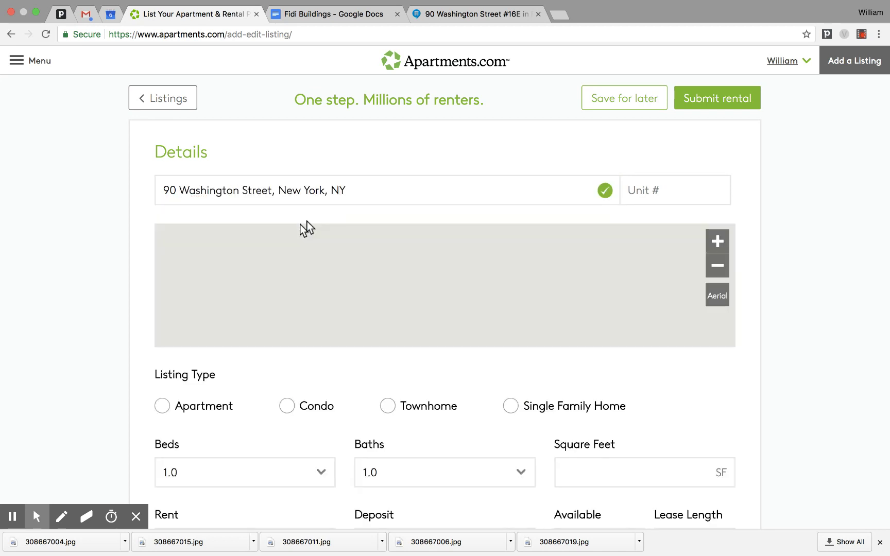
{"action": "scroll", "coordinate": [213, 324], "scroll_direction": "down", "scroll_amount": 3}
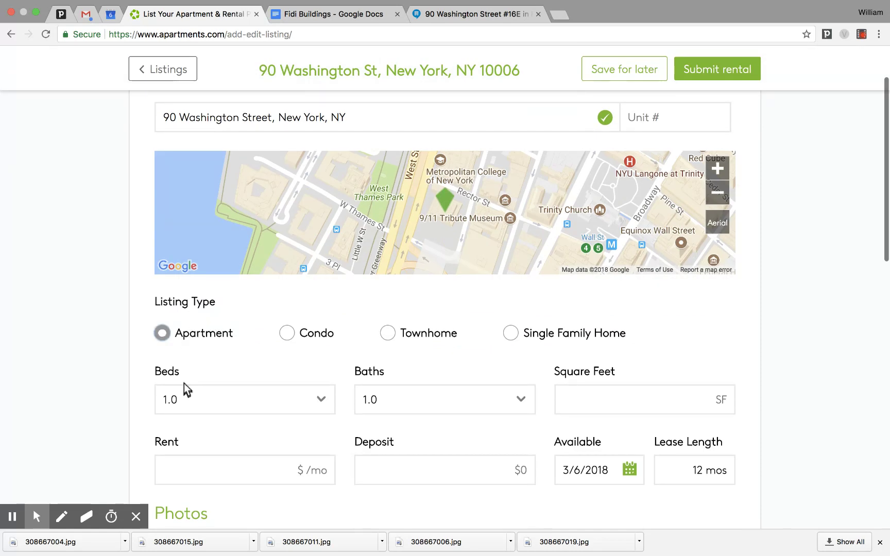
{"action": "scroll", "coordinate": [187, 401], "scroll_direction": "down", "scroll_amount": 1}
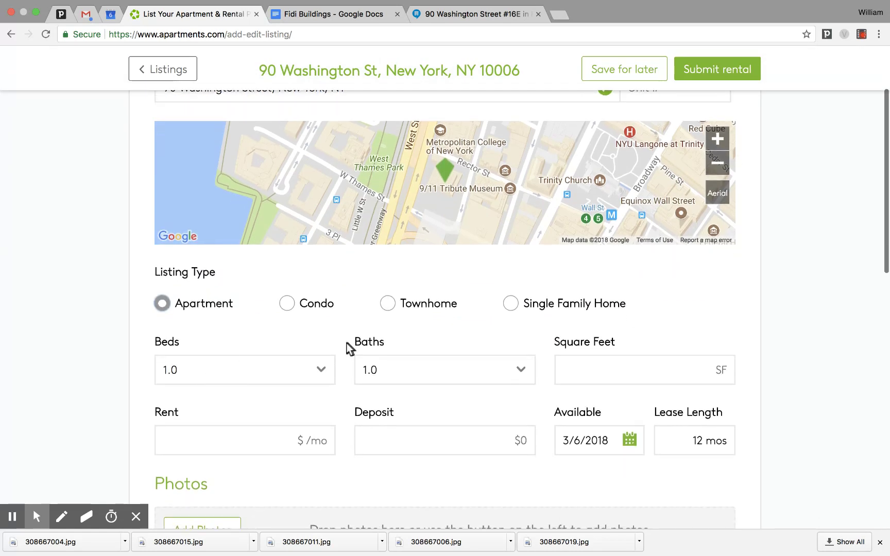
Set the new listing's square footage to 407 SF and its rent to $2,443 per month, checking the price on StreetEasy's #16E page.
{"action": "left_click", "coordinate": [628, 372]}
{"action": "type", "text": "407"}
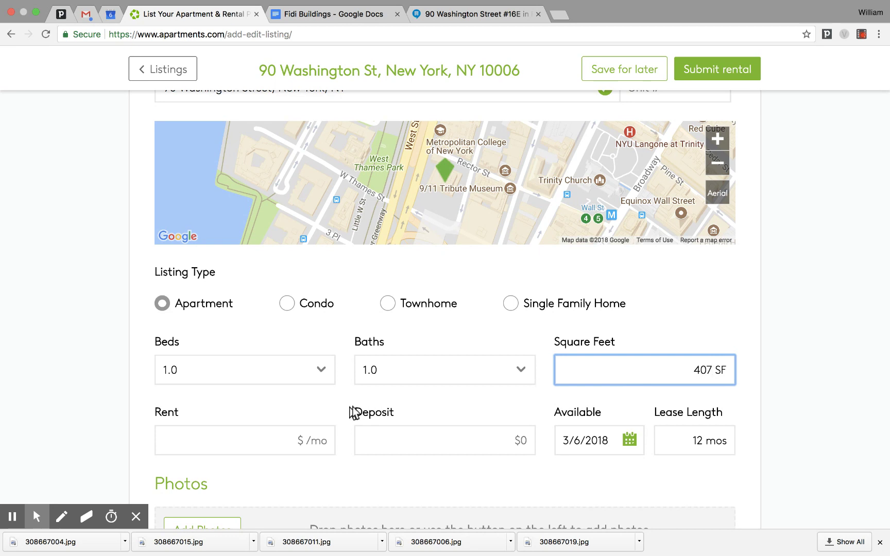
{"action": "left_click", "coordinate": [289, 432]}
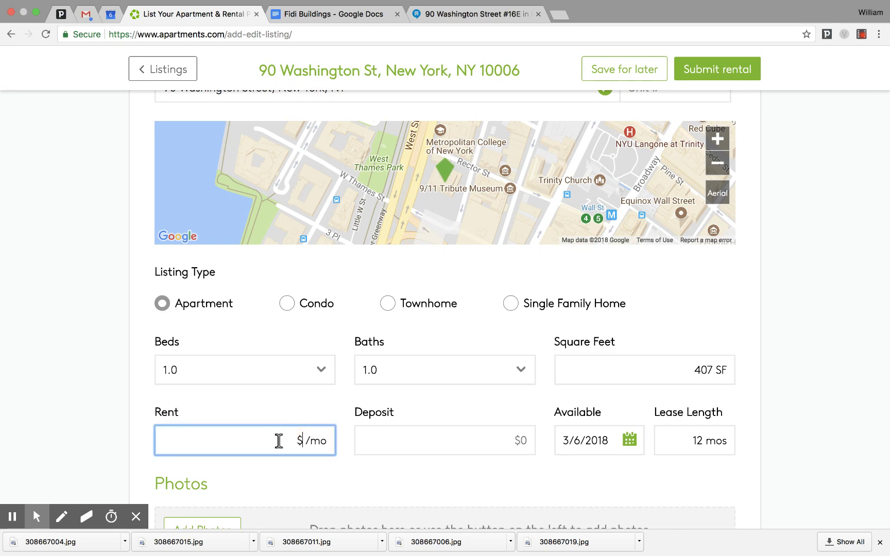
{"action": "left_click", "coordinate": [450, 12]}
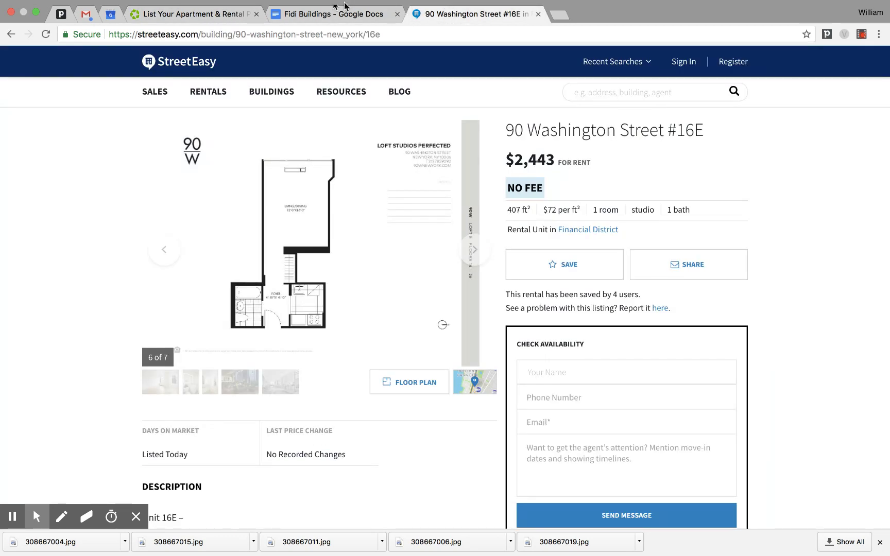
{"action": "left_click", "coordinate": [226, 15]}
{"action": "left_click", "coordinate": [271, 439]}
{"action": "type", "text": "2443"}
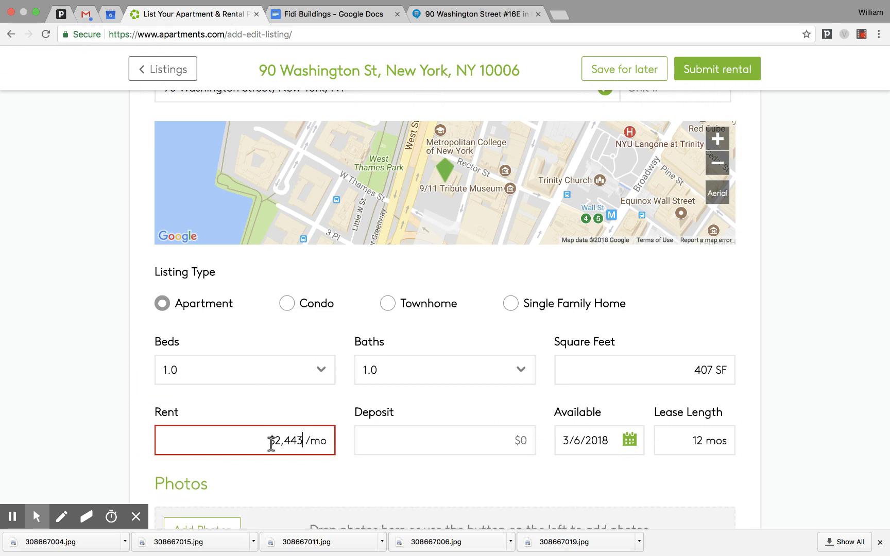
Add the five photos from the 90 Washington Street folder and move the empty living room photo to the main photo position.
{"action": "scroll", "coordinate": [271, 444], "scroll_direction": "down", "scroll_amount": 3}
{"action": "scroll", "coordinate": [536, 299], "scroll_direction": "down", "scroll_amount": 1}
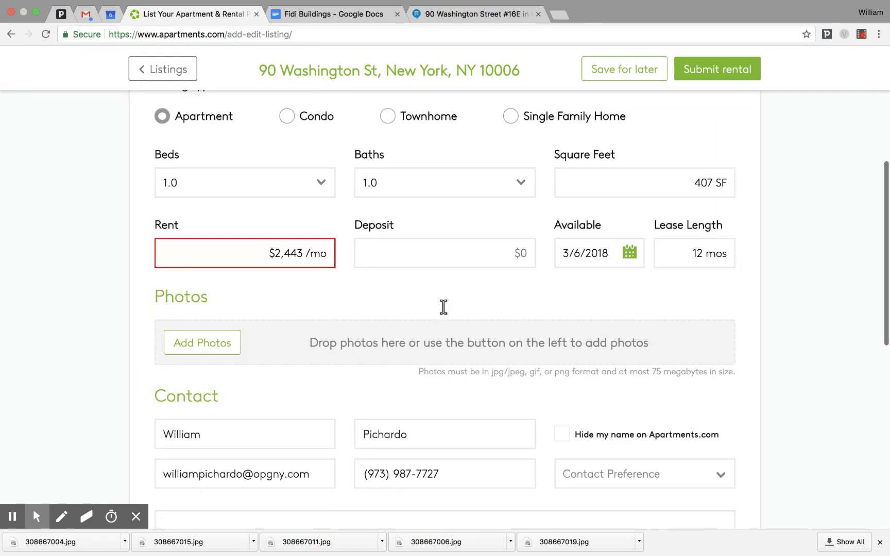
{"action": "scroll", "coordinate": [444, 307], "scroll_direction": "down", "scroll_amount": 1}
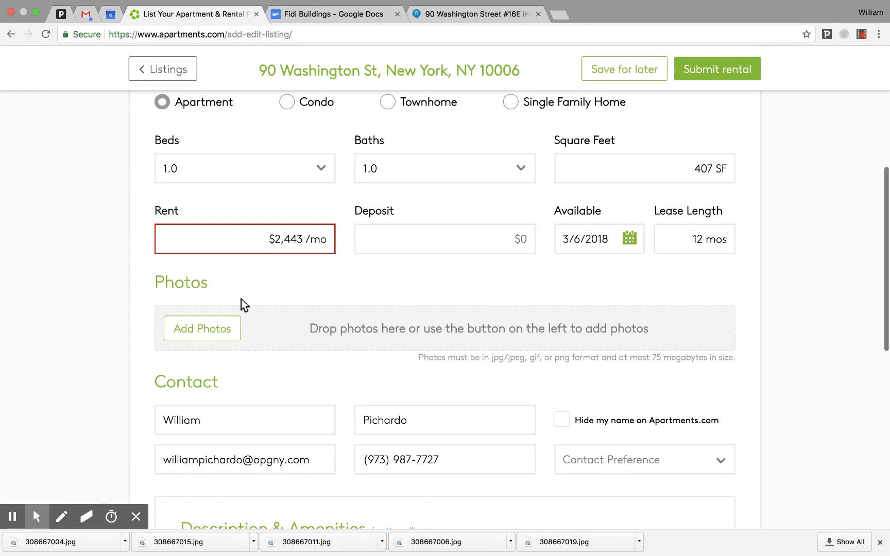
{"action": "left_click", "coordinate": [218, 322]}
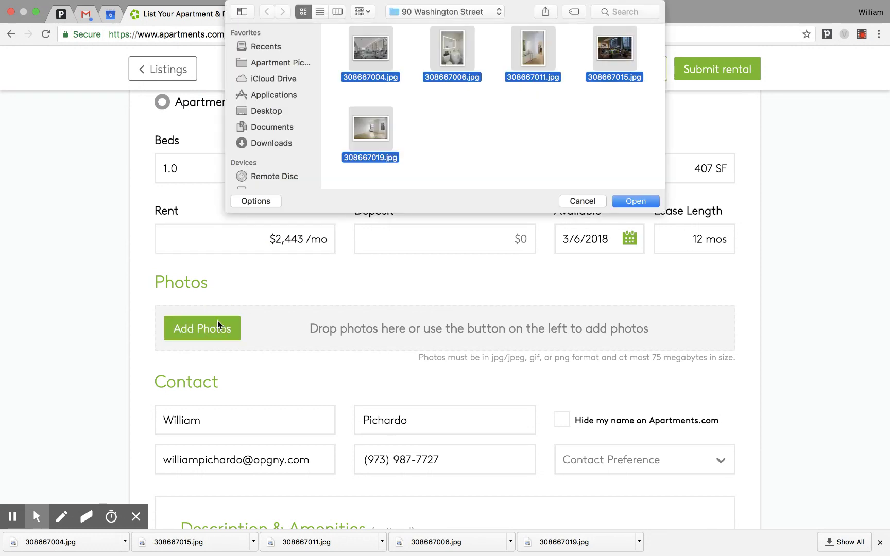
{"action": "key", "text": "Return"}
{"action": "scroll", "coordinate": [107, 340], "scroll_direction": "down", "scroll_amount": 4}
{"action": "left_click_drag", "start_coordinate": [244, 357], "coordinate": [240, 265]}
Hide the contact name on Apartments.com and set the contact preference to Email Only.
{"action": "scroll", "coordinate": [135, 293], "scroll_direction": "down", "scroll_amount": 6}
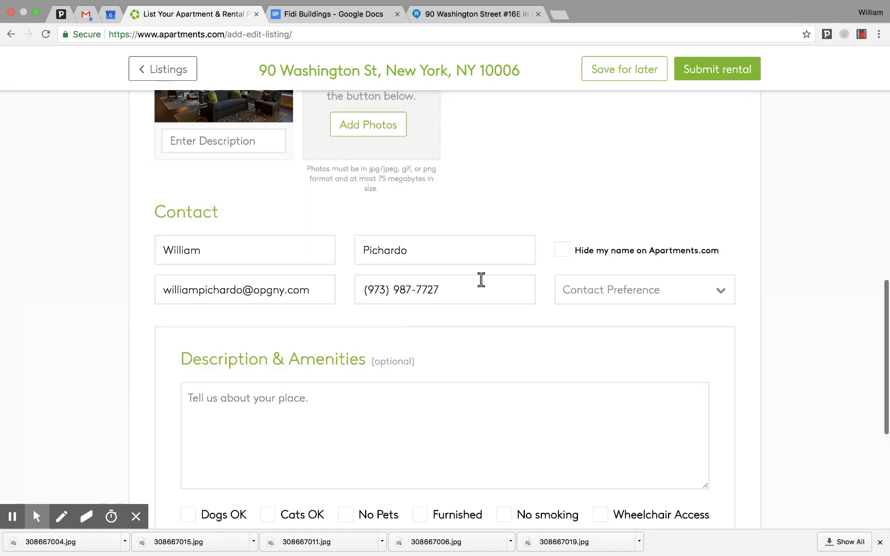
{"action": "left_click", "coordinate": [605, 248]}
{"action": "left_click", "coordinate": [597, 282]}
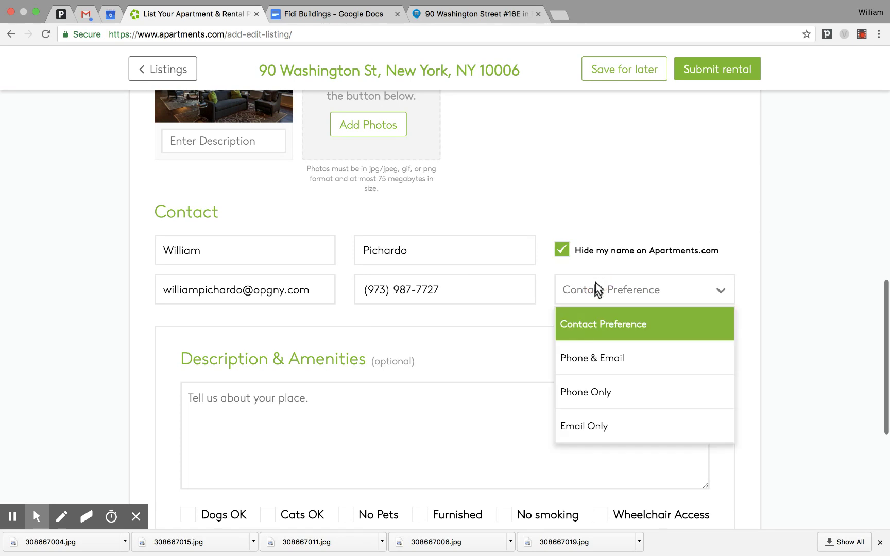
{"action": "left_click", "coordinate": [582, 425]}
Paste the copied text into the listing description and add "FLEX 1 UNIT!!" after "NO FEE UNIT!!!" on its first line.
{"action": "left_click", "coordinate": [246, 413]}
{"action": "key", "text": "super+v"}
{"action": "scroll", "coordinate": [246, 413], "scroll_direction": "up", "scroll_amount": 5}
{"action": "scroll", "coordinate": [245, 413], "scroll_direction": "up", "scroll_amount": 3}
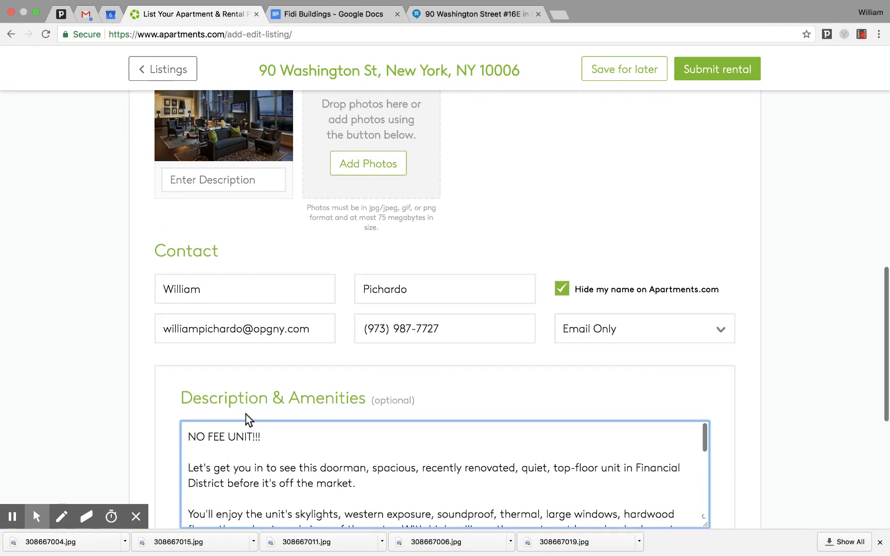
{"action": "left_click", "coordinate": [267, 437]}
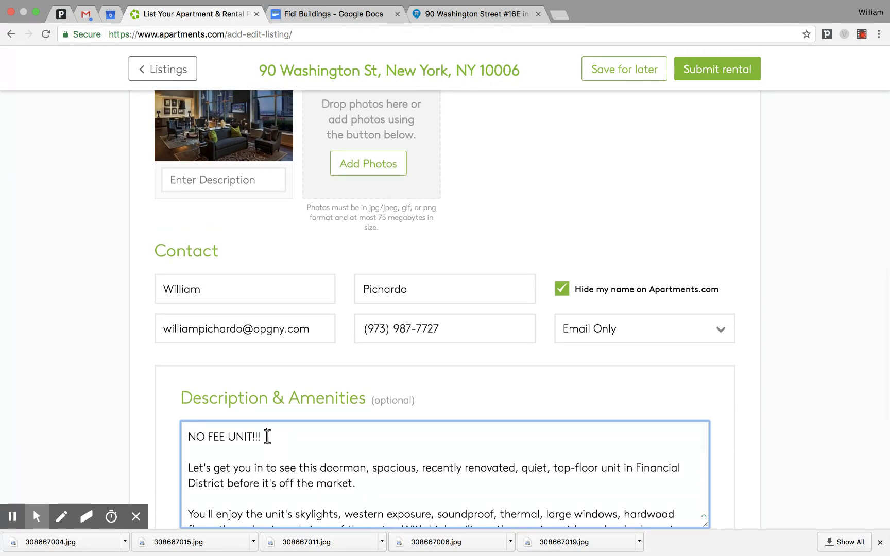
{"action": "type", "text": "FLEX 1 UNIT!!"}
Review the filled-in listing form, from the unit details, rent and photos down to the description and amenities.
{"action": "scroll", "coordinate": [142, 399], "scroll_direction": "up", "scroll_amount": 10}
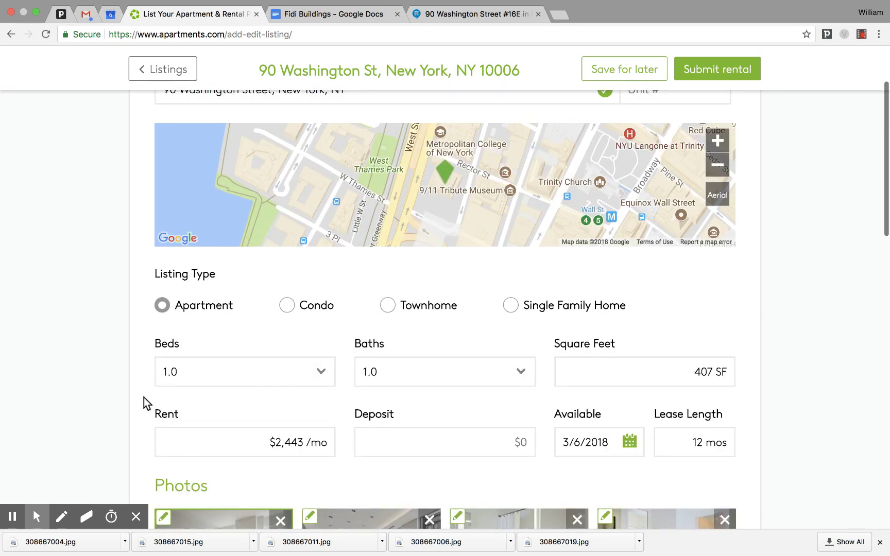
{"action": "scroll", "coordinate": [148, 380], "scroll_direction": "down", "scroll_amount": 5}
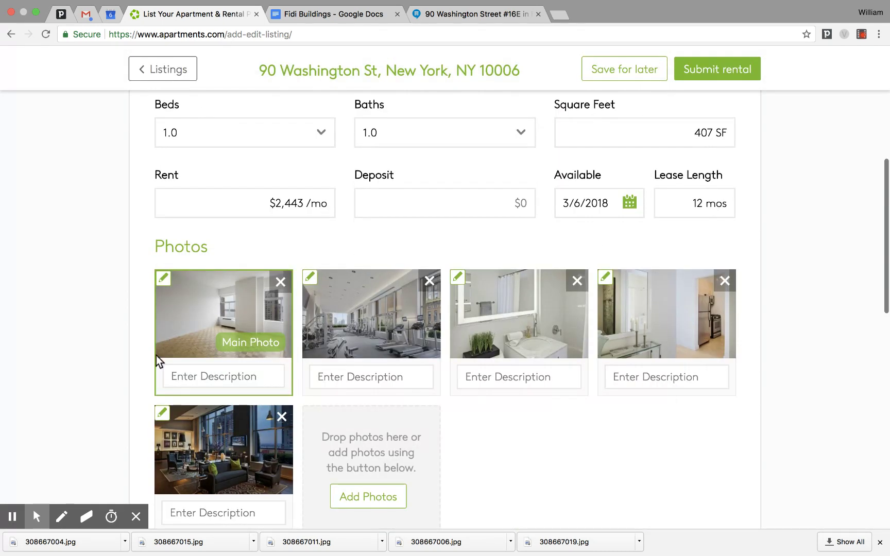
{"action": "scroll", "coordinate": [155, 355], "scroll_direction": "down", "scroll_amount": 8}
{"action": "scroll", "coordinate": [155, 356], "scroll_direction": "down", "scroll_amount": 5}
{"action": "scroll", "coordinate": [156, 356], "scroll_direction": "up", "scroll_amount": 15}
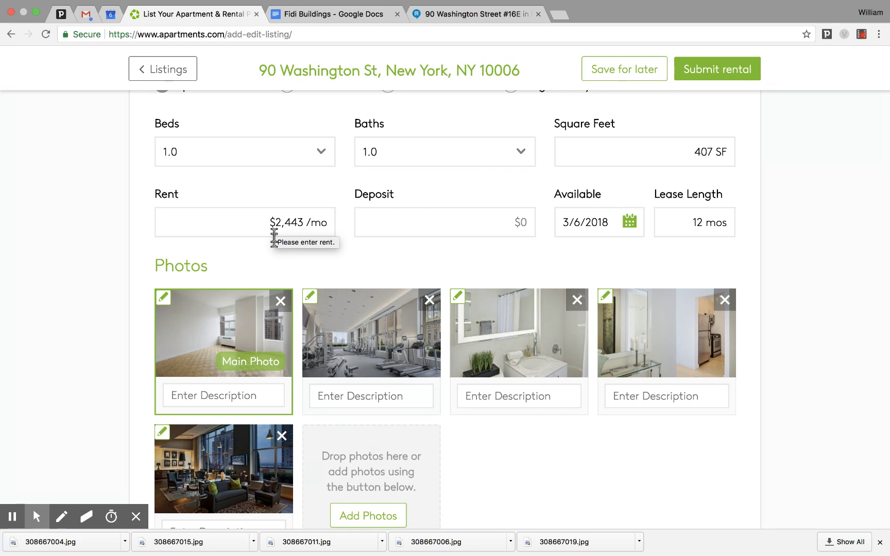
{"action": "scroll", "coordinate": [99, 309], "scroll_direction": "down", "scroll_amount": 1}
{"action": "scroll", "coordinate": [100, 309], "scroll_direction": "down", "scroll_amount": 15}
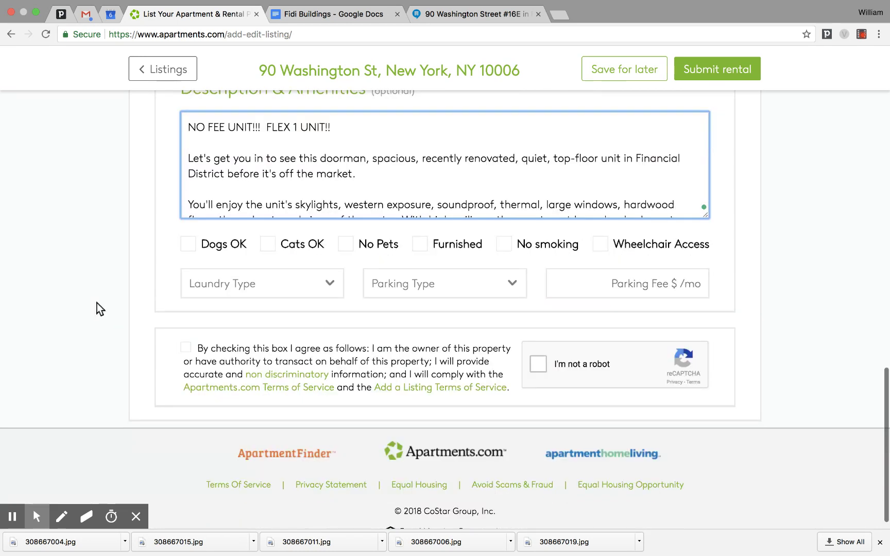
{"action": "scroll", "coordinate": [128, 271], "scroll_direction": "up", "scroll_amount": 1}
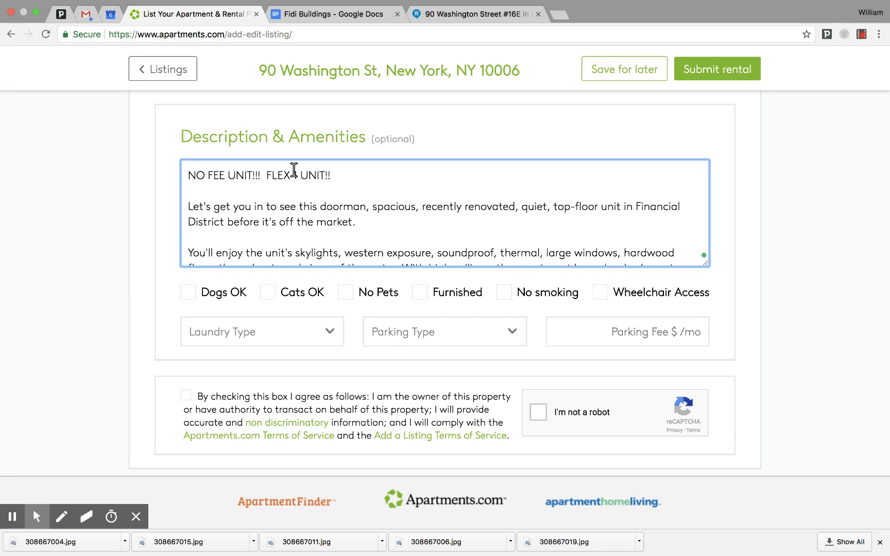
{"action": "scroll", "coordinate": [268, 327], "scroll_direction": "down", "scroll_amount": 3}
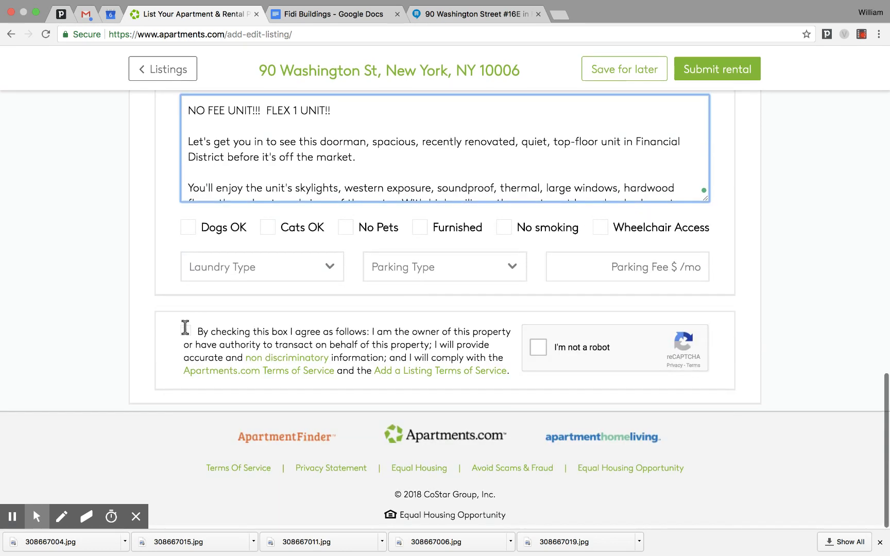
Mark Dogs OK, Cats OK and Wheelchair Access, and set the laundry type to Washer/Dryer and the parking type to Garage.
{"action": "left_click", "coordinate": [241, 267]}
{"action": "left_click", "coordinate": [221, 230]}
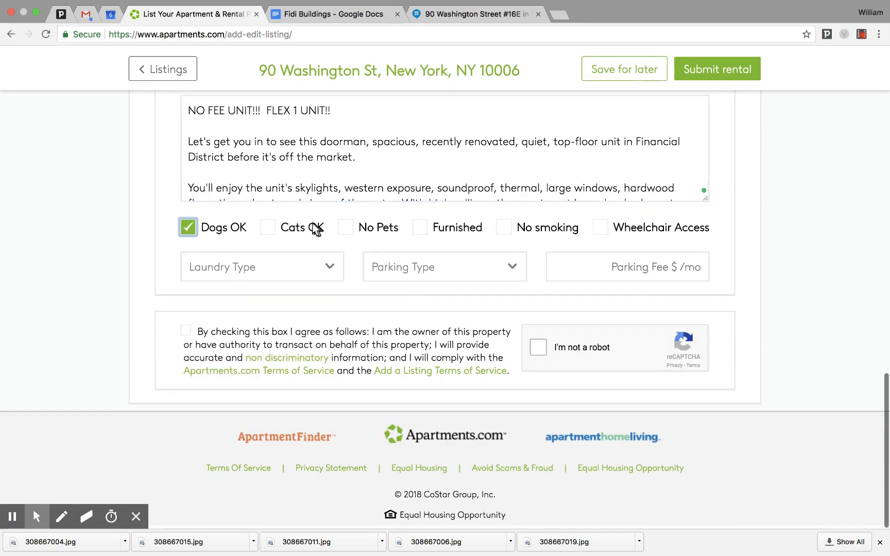
{"action": "left_click", "coordinate": [308, 232]}
{"action": "left_click", "coordinate": [668, 232]}
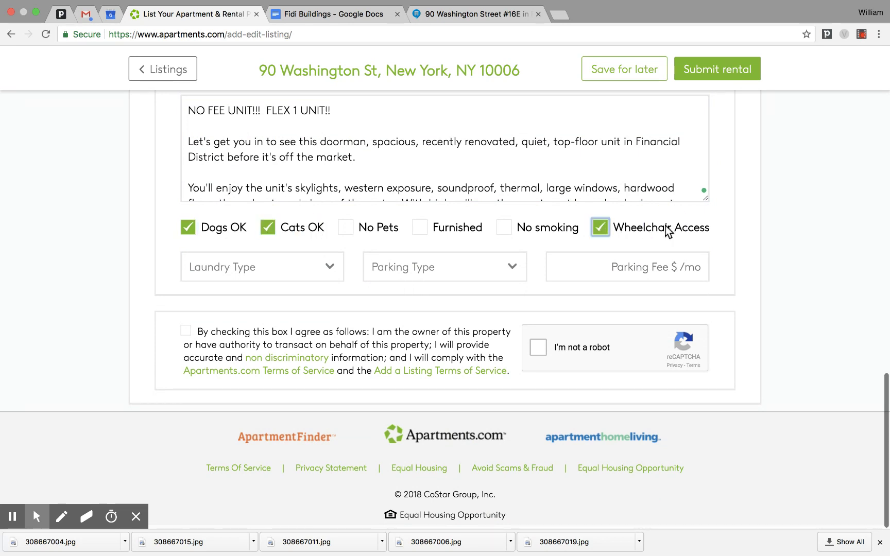
{"action": "left_click", "coordinate": [249, 275]}
{"action": "left_click", "coordinate": [227, 333]}
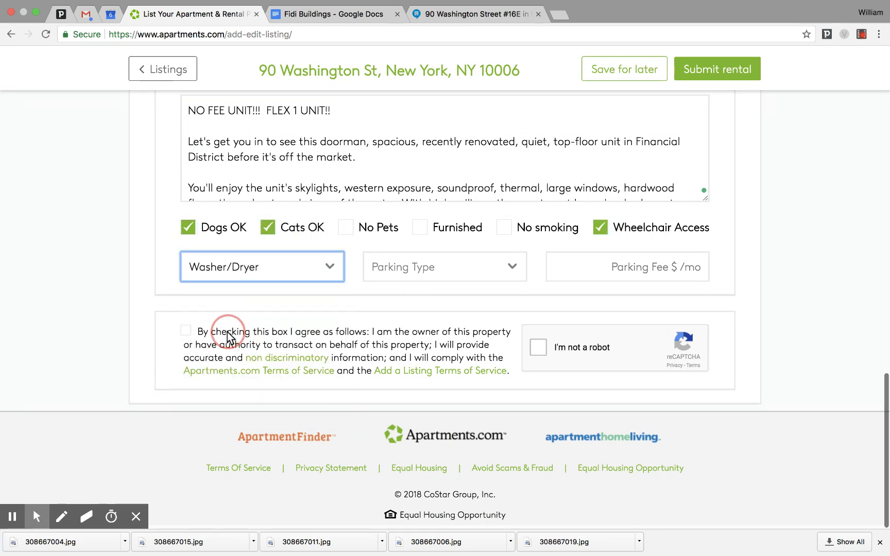
{"action": "left_click", "coordinate": [415, 267]}
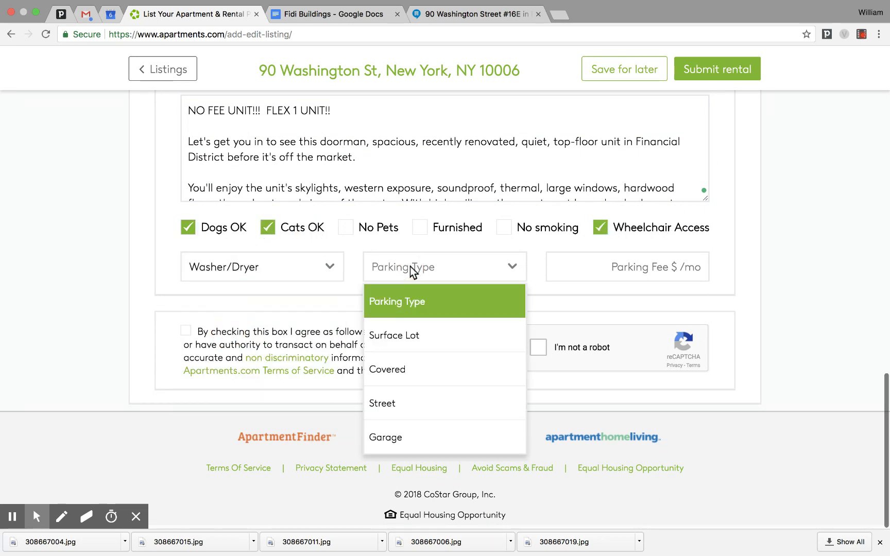
{"action": "left_click", "coordinate": [388, 436]}
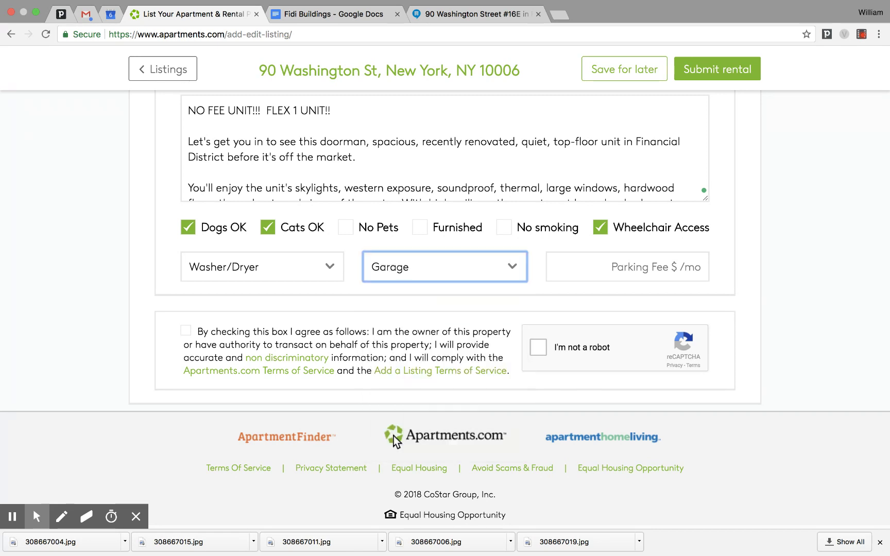
{"action": "left_click", "coordinate": [186, 331]}
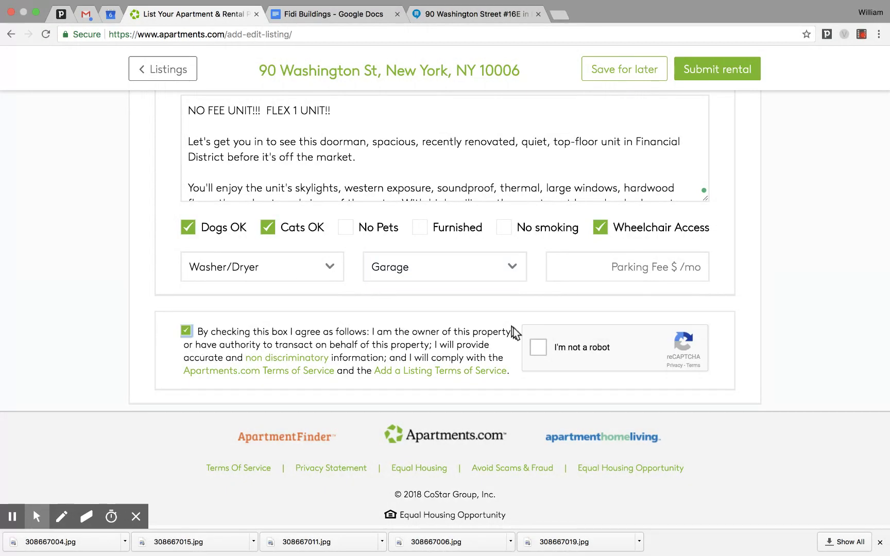
{"action": "left_click", "coordinate": [538, 349]}
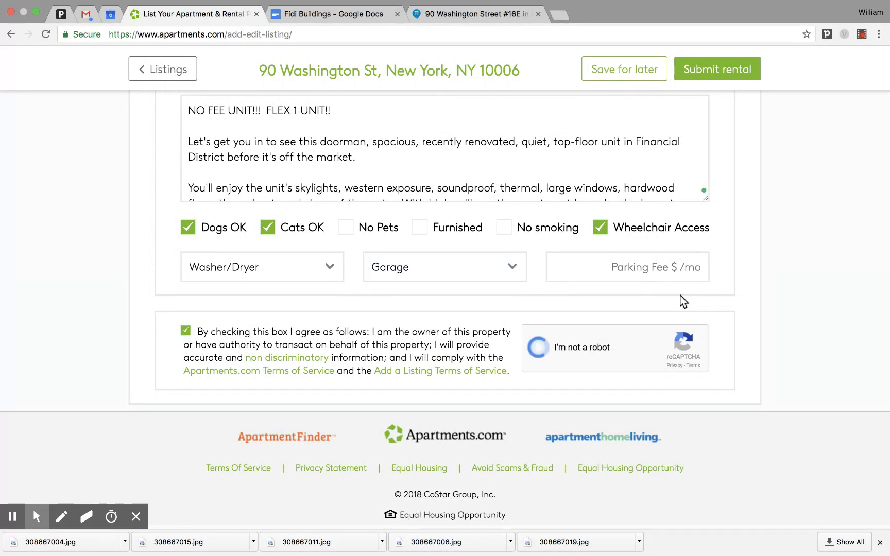
{"action": "left_click", "coordinate": [732, 72]}
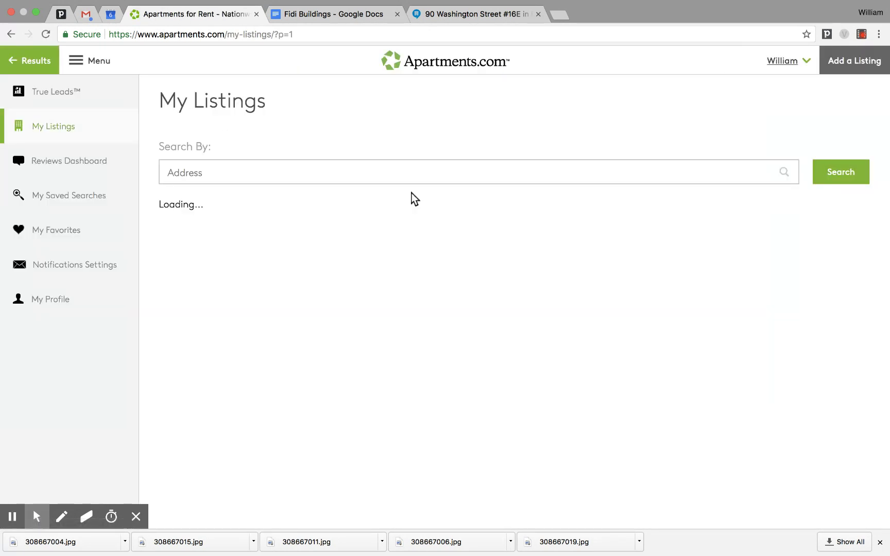
Look over the two 90 Washington St entries and their ad status in My Listings.
{"action": "scroll", "coordinate": [259, 356], "scroll_direction": "down", "scroll_amount": 4}
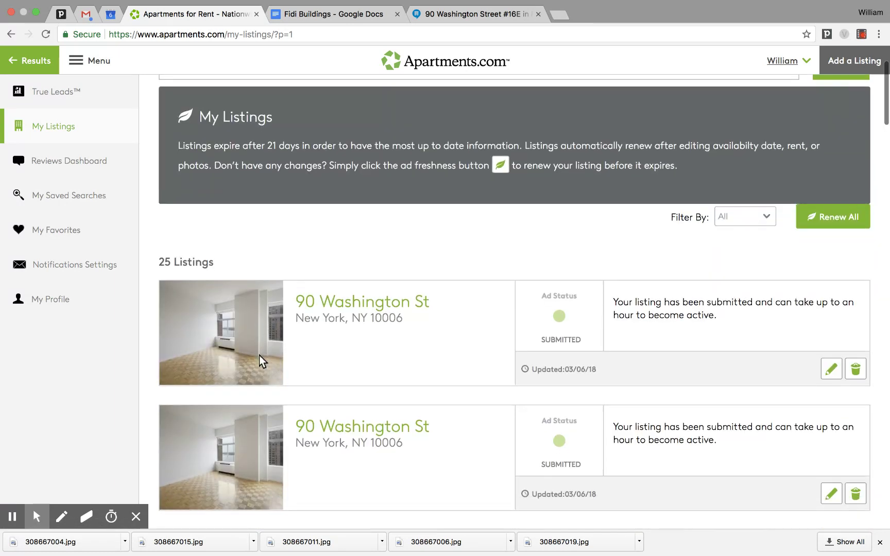
{"action": "scroll", "coordinate": [400, 349], "scroll_direction": "up", "scroll_amount": 2}
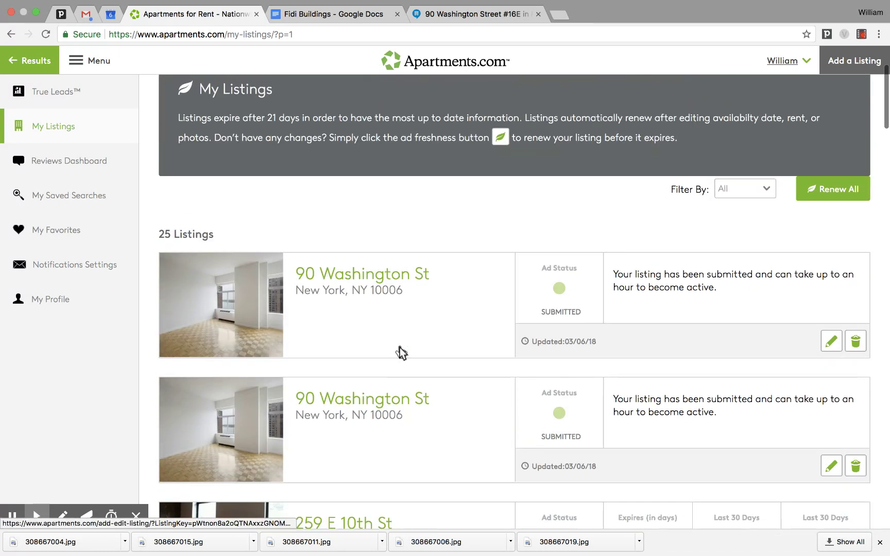
{"action": "scroll", "coordinate": [403, 353], "scroll_direction": "up", "scroll_amount": 1}
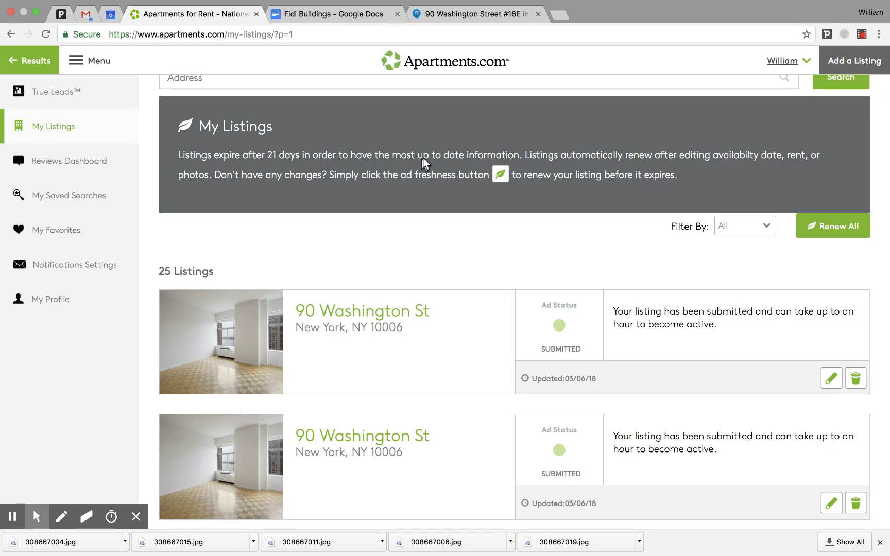
Switch to StreetEasy's 90 Washington Street #16E page, view the floor plan enlarged and close it again.
{"action": "left_click", "coordinate": [445, 14]}
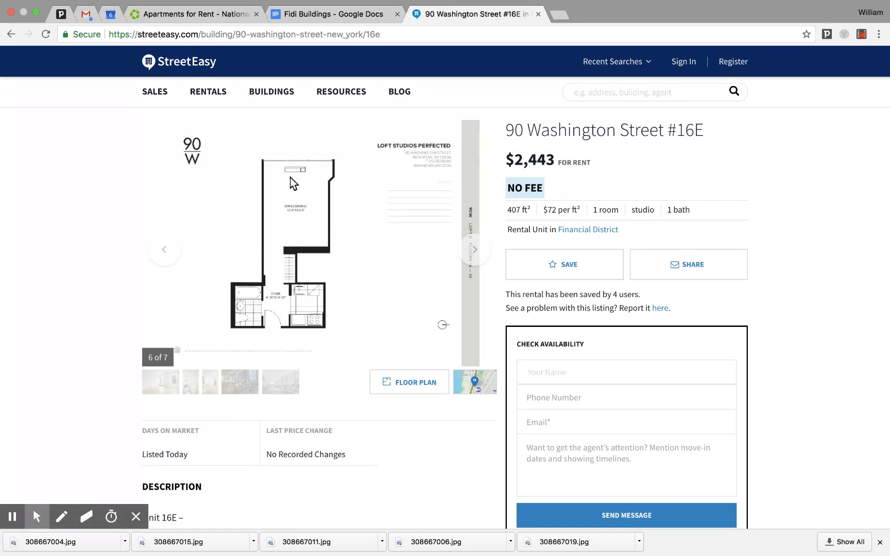
{"action": "left_click", "coordinate": [301, 214]}
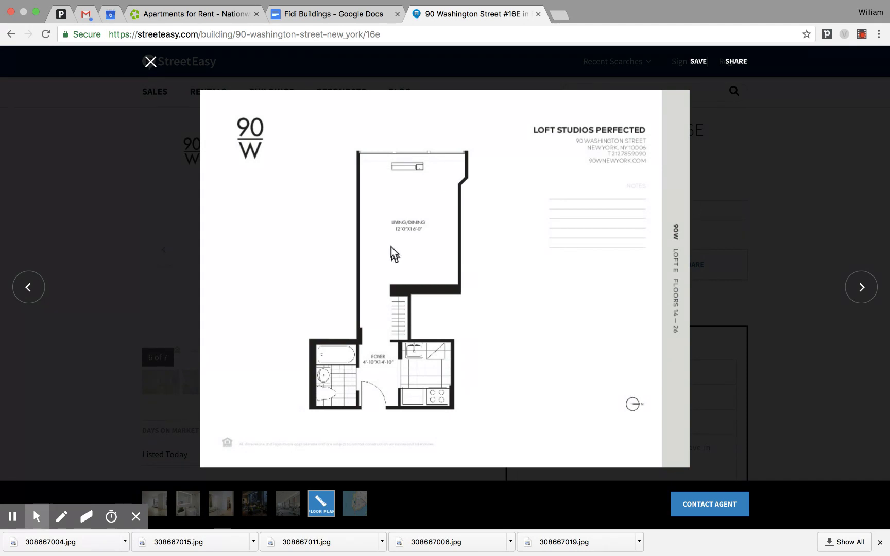
{"action": "left_click", "coordinate": [753, 158]}
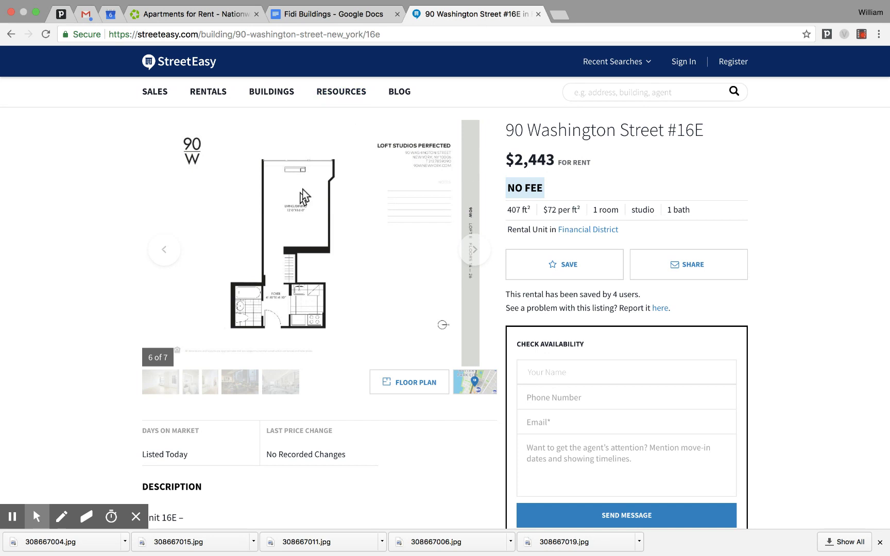
Return to StreetEasy's 90 Washington Street building page, view unit #12D from its active listings, and switch back to Apartments.com's My Listings.
{"action": "scroll", "coordinate": [51, 227], "scroll_direction": "left", "scroll_amount": 5}
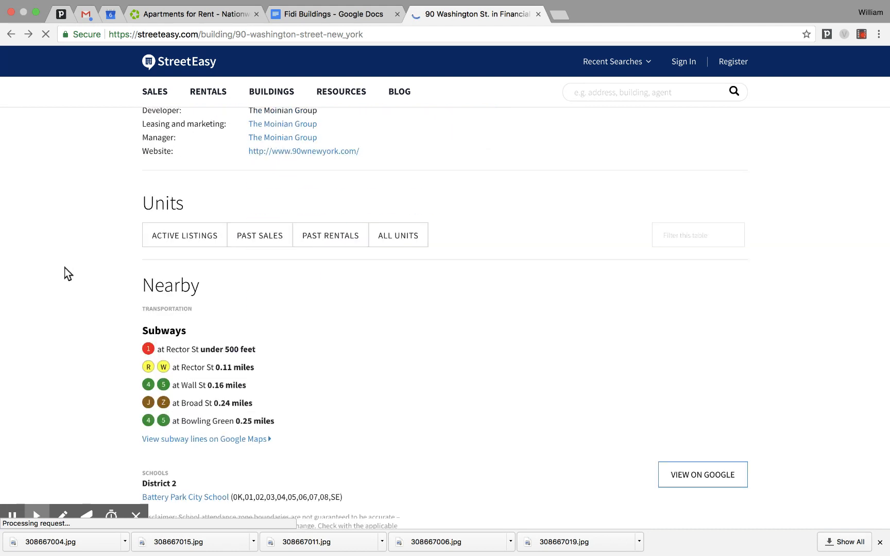
{"action": "left_click", "coordinate": [172, 233]}
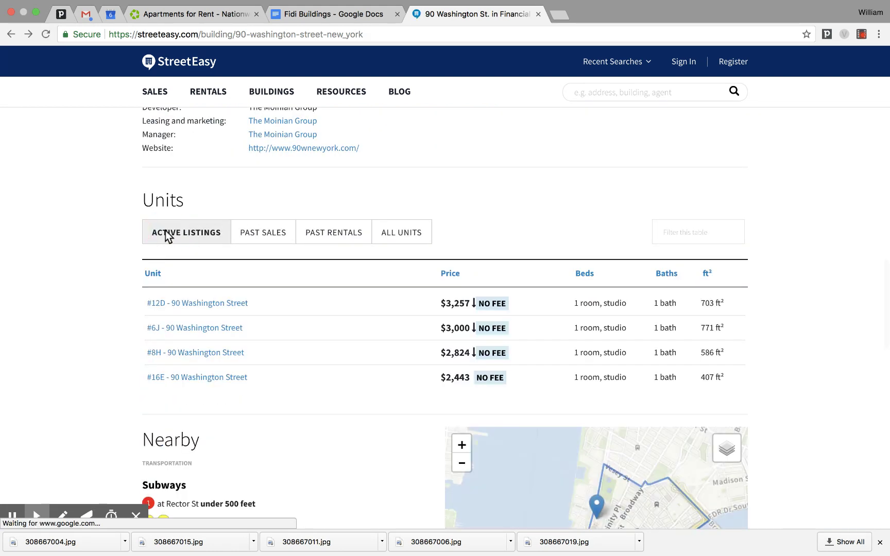
{"action": "left_click", "coordinate": [234, 305]}
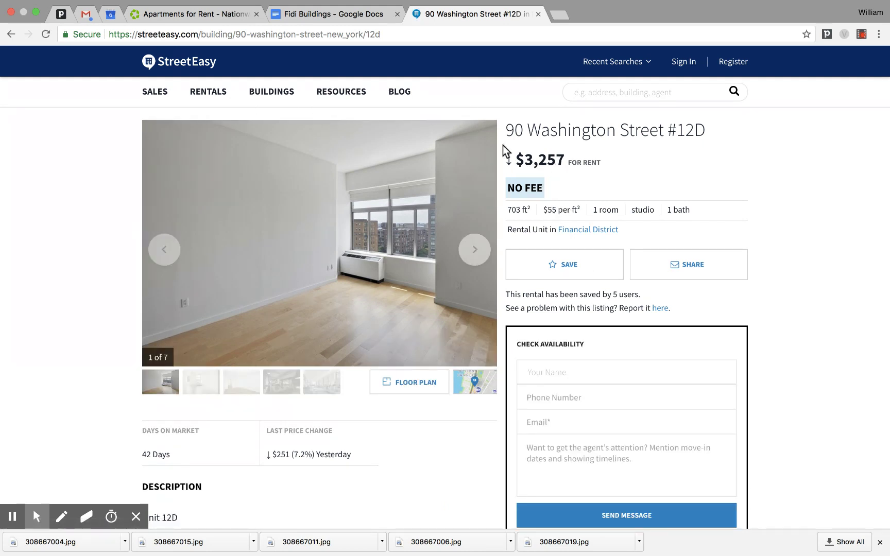
{"action": "left_click", "coordinate": [180, 17]}
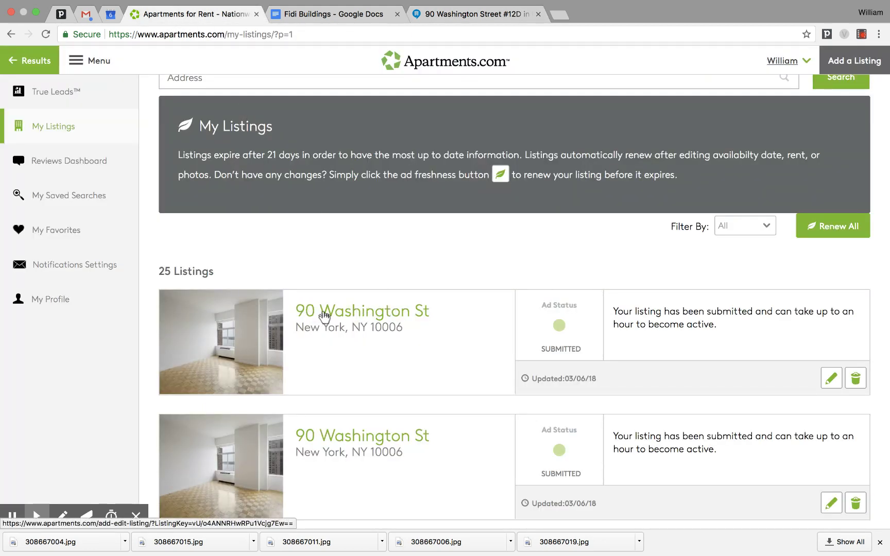
Switch to StreetEasy's 90 Washington Street #12D page, examine the enlarged floor plan's living/dining area and home office, and close it.
{"action": "left_click", "coordinate": [452, 16]}
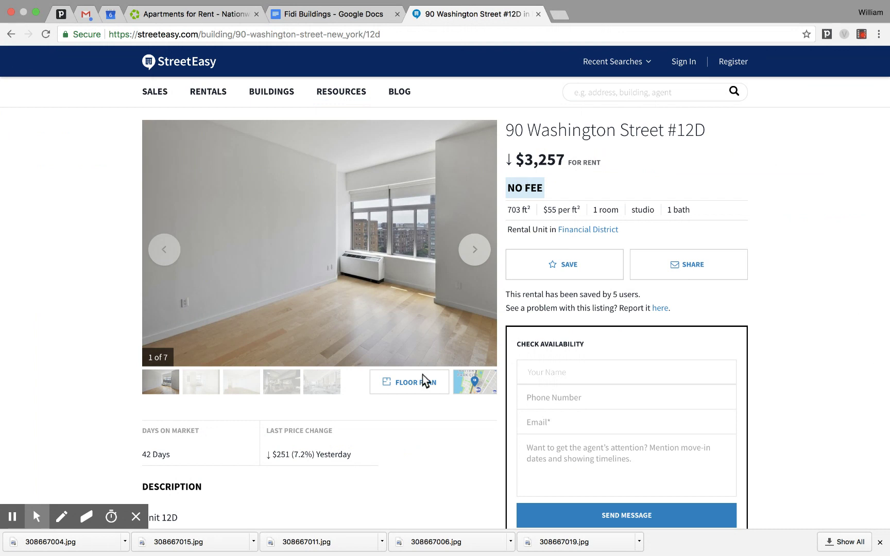
{"action": "left_click", "coordinate": [396, 387]}
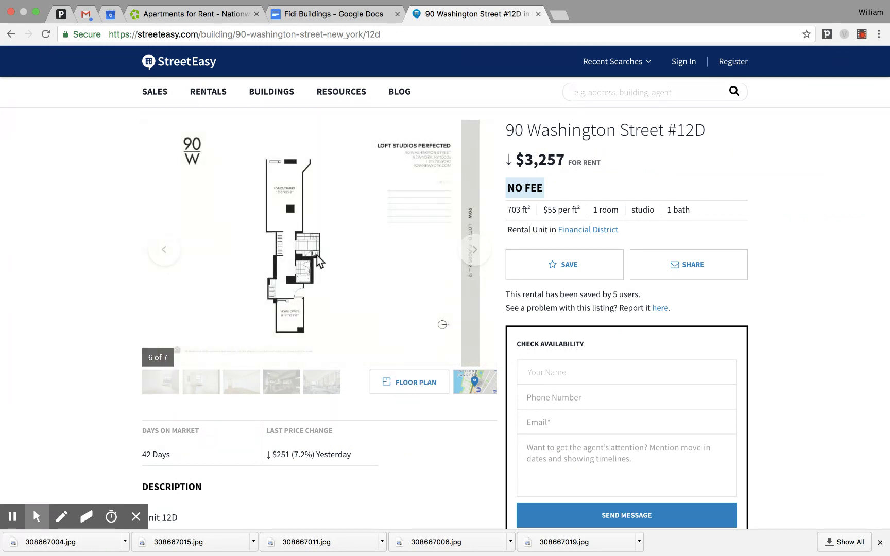
{"action": "left_click", "coordinate": [290, 242]}
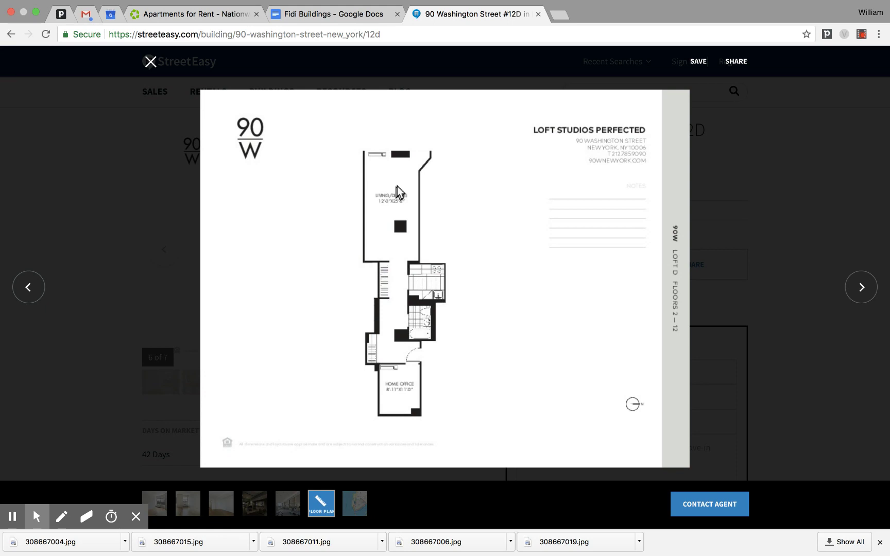
{"action": "left_click", "coordinate": [138, 200]}
{"action": "left_click", "coordinate": [347, 218]}
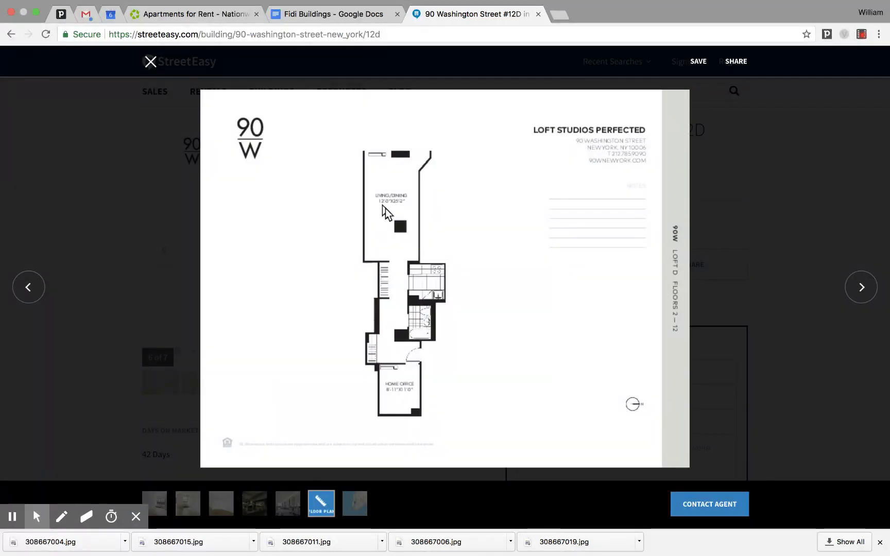
{"action": "left_click", "coordinate": [320, 182]}
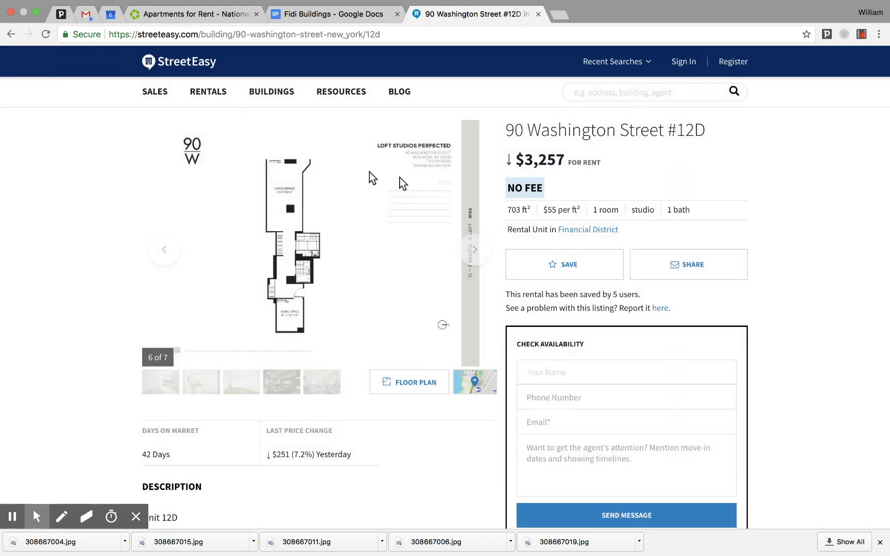
{"action": "left_click", "coordinate": [297, 196]}
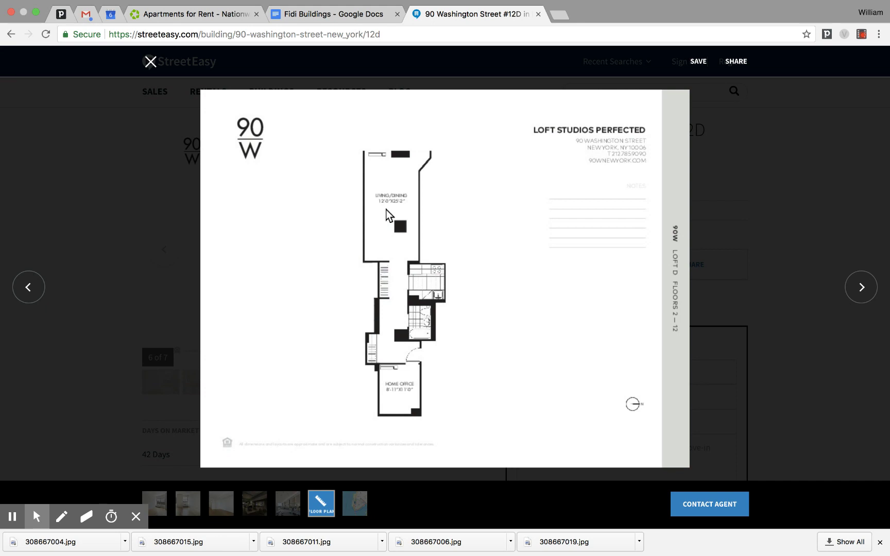
{"action": "left_click", "coordinate": [128, 213]}
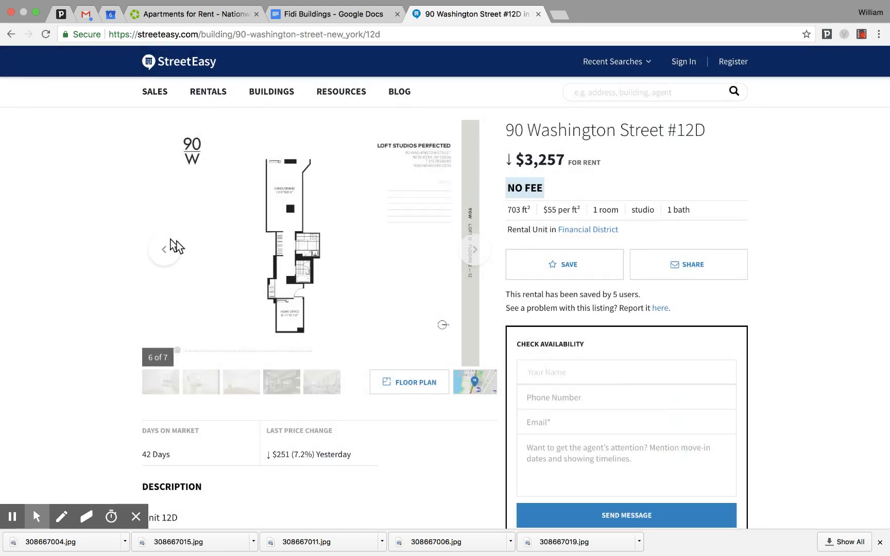
Go back to StreetEasy's 90 Washington Street building page and look over its similar buildings and active listings.
{"action": "scroll", "coordinate": [93, 215], "scroll_direction": "left", "scroll_amount": 5}
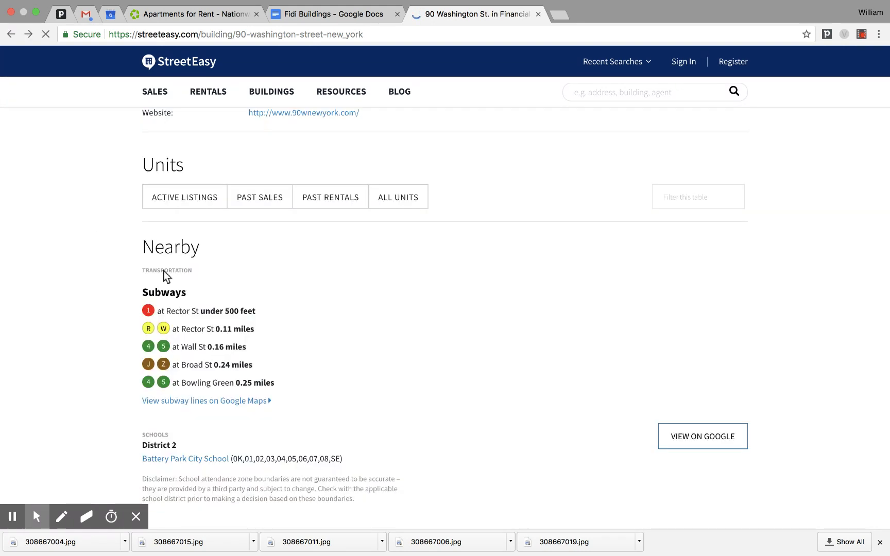
{"action": "scroll", "coordinate": [206, 307], "scroll_direction": "down", "scroll_amount": 8}
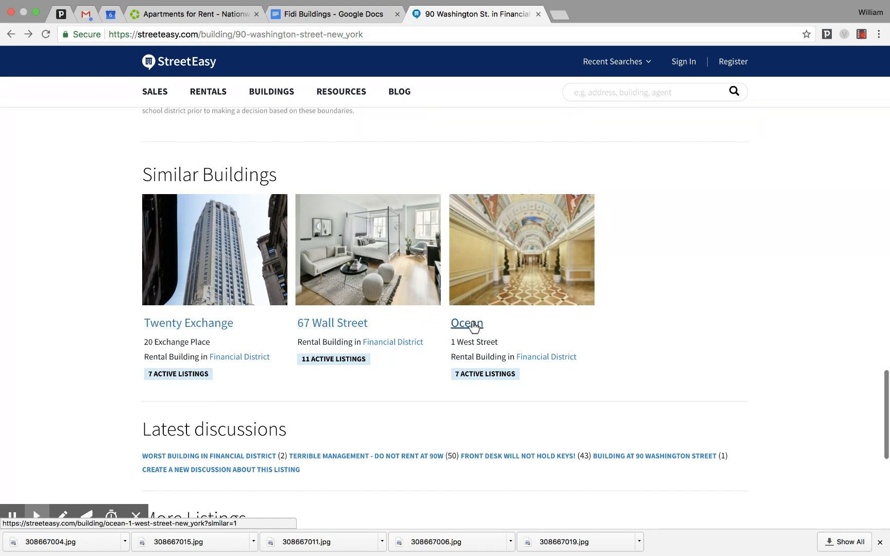
{"action": "scroll", "coordinate": [456, 255], "scroll_direction": "up", "scroll_amount": 5}
{"action": "scroll", "coordinate": [455, 255], "scroll_direction": "up", "scroll_amount": 6}
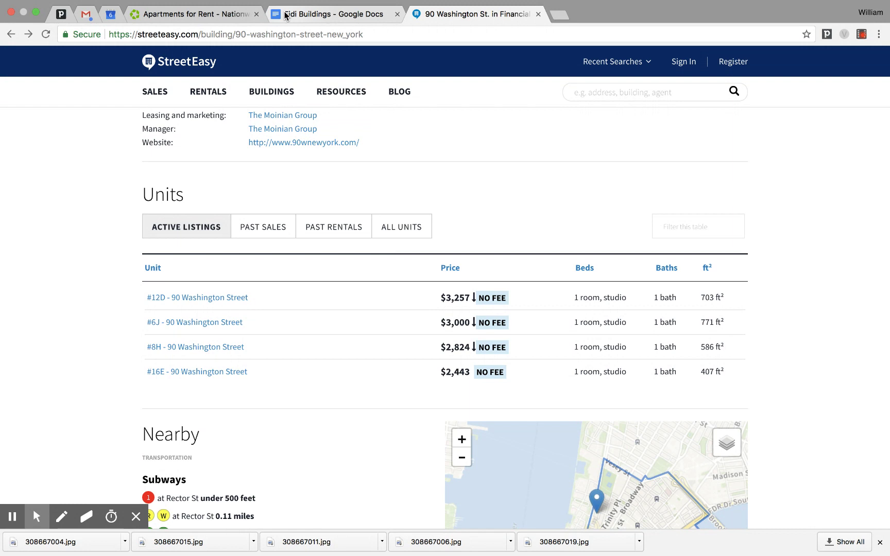
Switch to Apartments.com's My Listings and review the ad status, expiry, views and leads of the listings.
{"action": "left_click", "coordinate": [219, 18]}
{"action": "scroll", "coordinate": [316, 287], "scroll_direction": "down", "scroll_amount": 15}
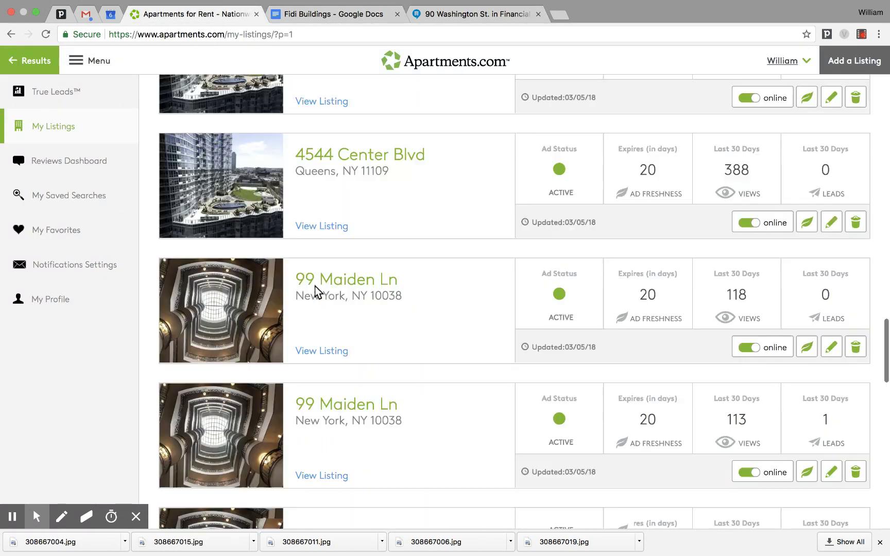
{"action": "scroll", "coordinate": [315, 286], "scroll_direction": "down", "scroll_amount": 5}
{"action": "scroll", "coordinate": [316, 287], "scroll_direction": "up", "scroll_amount": 20}
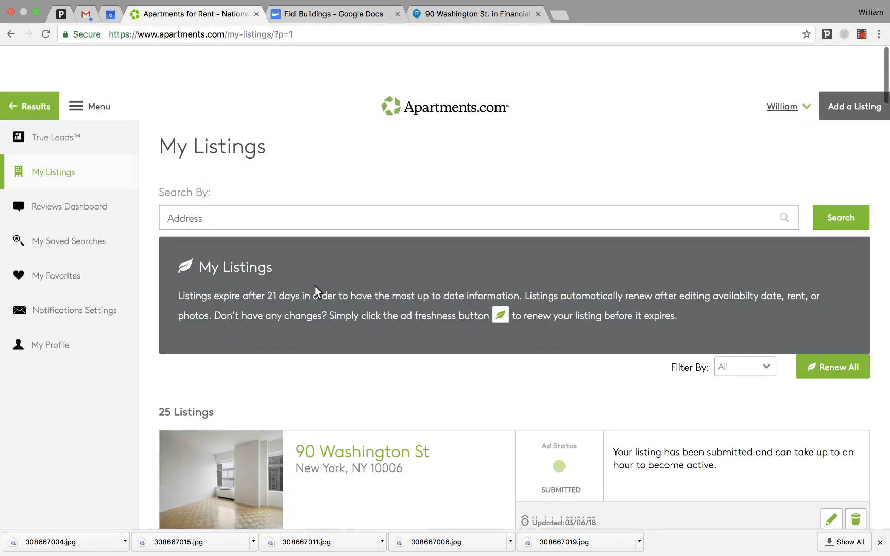
{"action": "scroll", "coordinate": [303, 345], "scroll_direction": "down", "scroll_amount": 4}
{"action": "scroll", "coordinate": [302, 359], "scroll_direction": "up", "scroll_amount": 2}
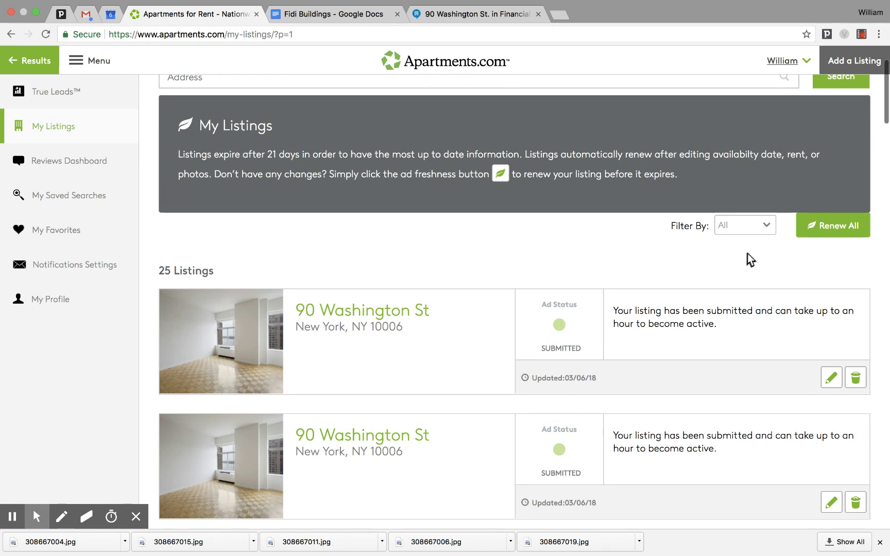
{"action": "scroll", "coordinate": [533, 335], "scroll_direction": "down", "scroll_amount": 4}
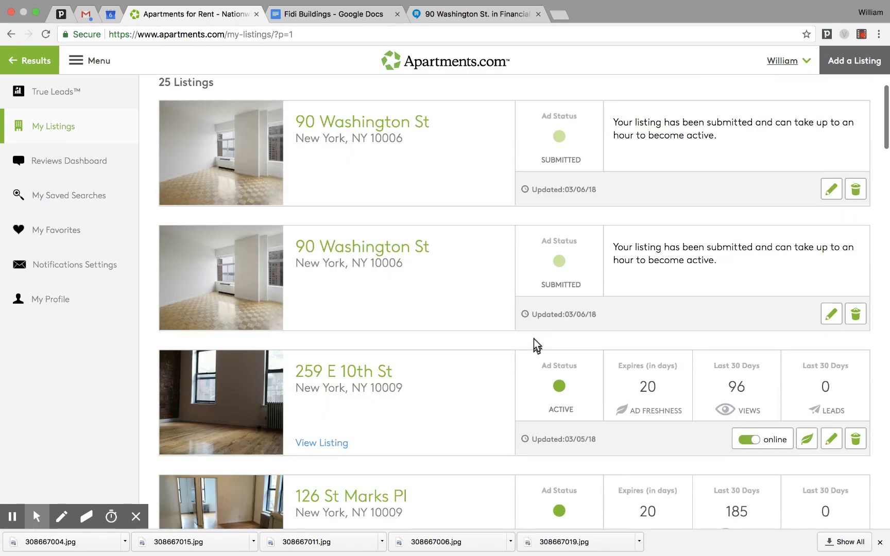
{"action": "scroll", "coordinate": [645, 354], "scroll_direction": "up", "scroll_amount": 6}
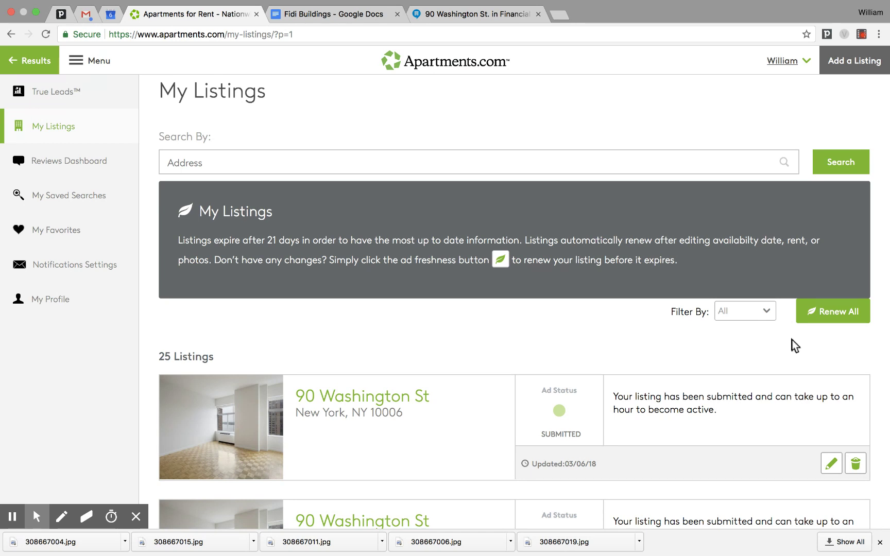
Renew all the listings in My Listings and return to the start of the list.
{"action": "left_click", "coordinate": [818, 312]}
{"action": "scroll", "coordinate": [446, 418], "scroll_direction": "down", "scroll_amount": 2}
{"action": "scroll", "coordinate": [448, 419], "scroll_direction": "up", "scroll_amount": 2}
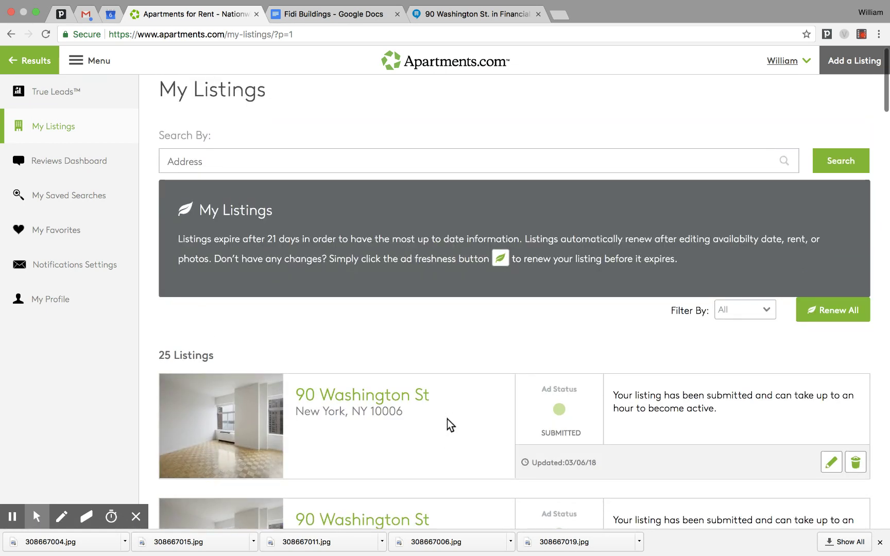
{"action": "scroll", "coordinate": [448, 419], "scroll_direction": "up", "scroll_amount": 1}
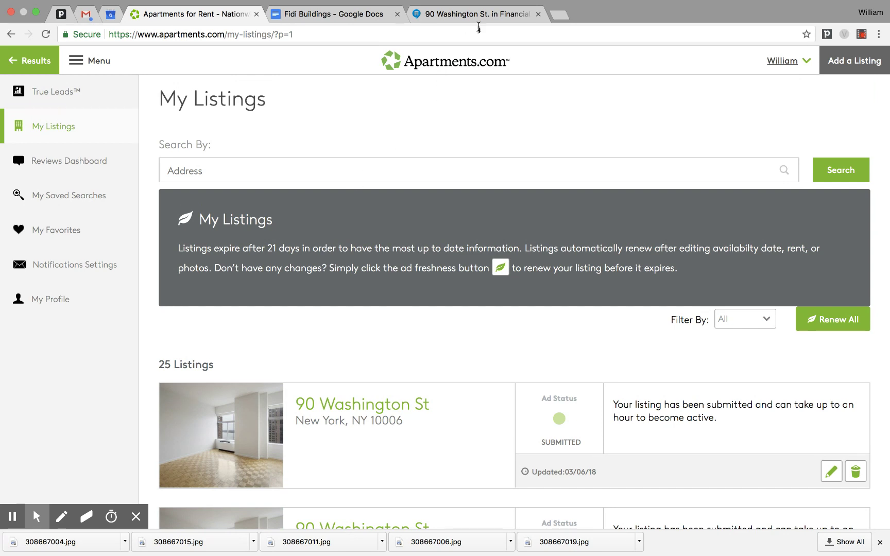
Switch to StreetEasy's 90 Washington Street building page and examine the building facts and the active units' prices and sizes.
{"action": "left_click", "coordinate": [467, 15]}
{"action": "scroll", "coordinate": [300, 355], "scroll_direction": "down", "scroll_amount": 1}
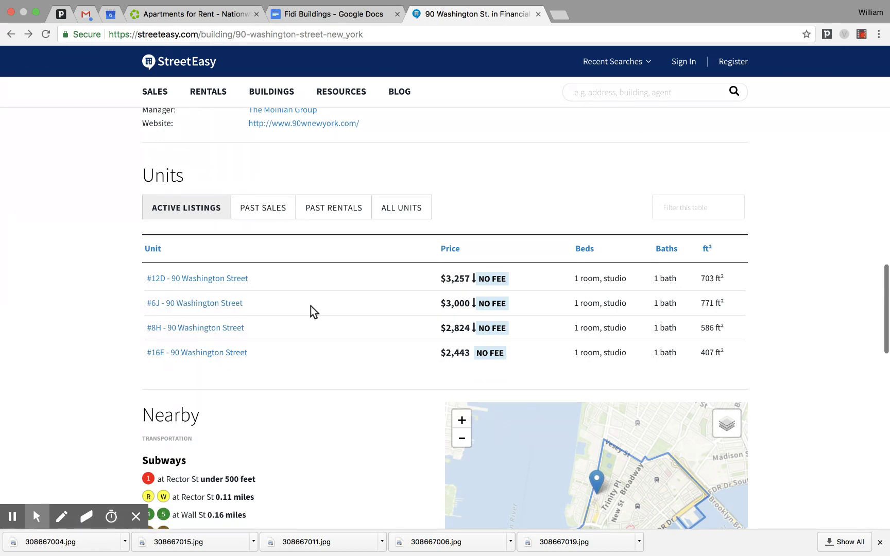
{"action": "scroll", "coordinate": [310, 306], "scroll_direction": "up", "scroll_amount": 8}
{"action": "scroll", "coordinate": [311, 309], "scroll_direction": "down", "scroll_amount": 7}
{"action": "scroll", "coordinate": [310, 310], "scroll_direction": "up", "scroll_amount": 6}
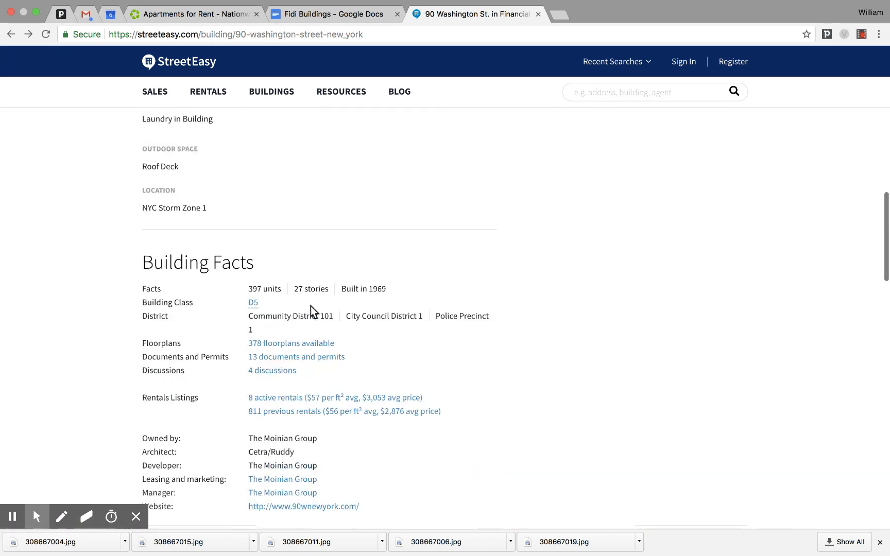
{"action": "scroll", "coordinate": [307, 316], "scroll_direction": "down", "scroll_amount": 7}
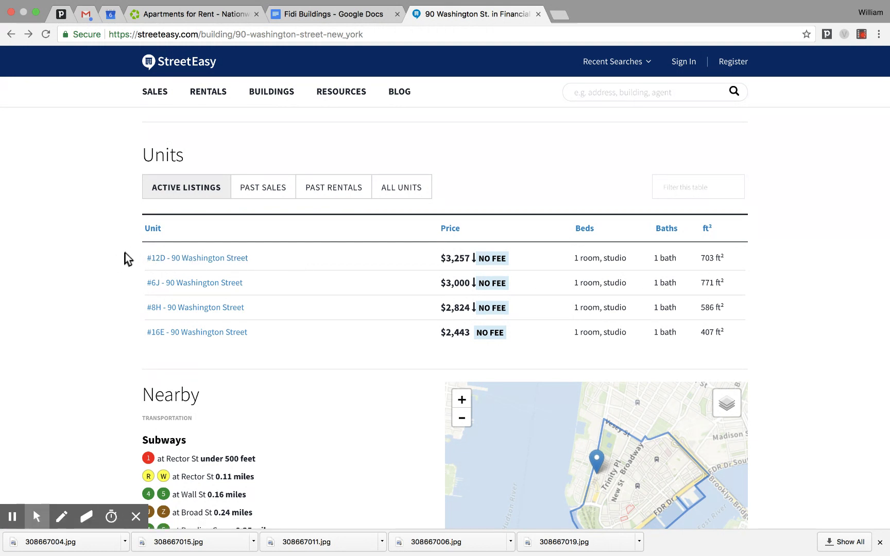
{"action": "scroll", "coordinate": [119, 252], "scroll_direction": "up", "scroll_amount": 3}
{"action": "scroll", "coordinate": [119, 253], "scroll_direction": "down", "scroll_amount": 2}
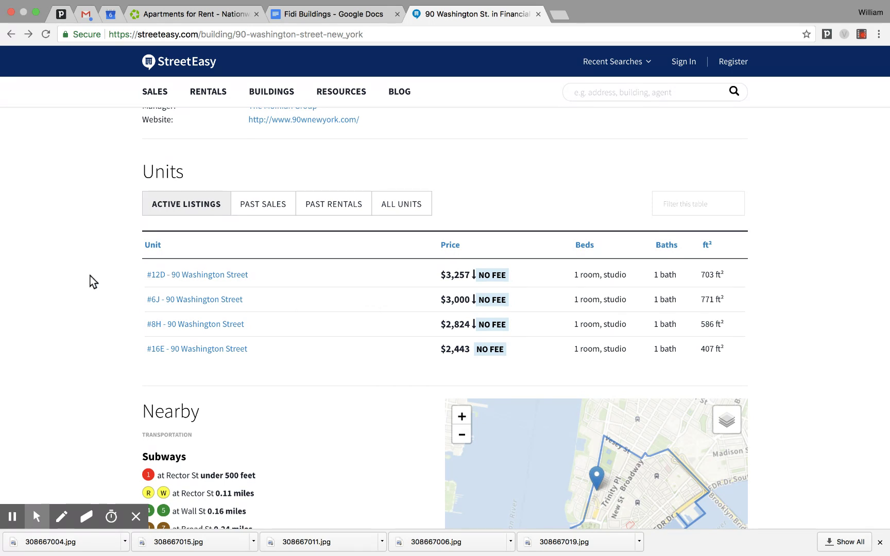
Switch back to Apartments.com's My Listings and view the listing filter options, leaving the filter on All.
{"action": "left_click", "coordinate": [194, 14]}
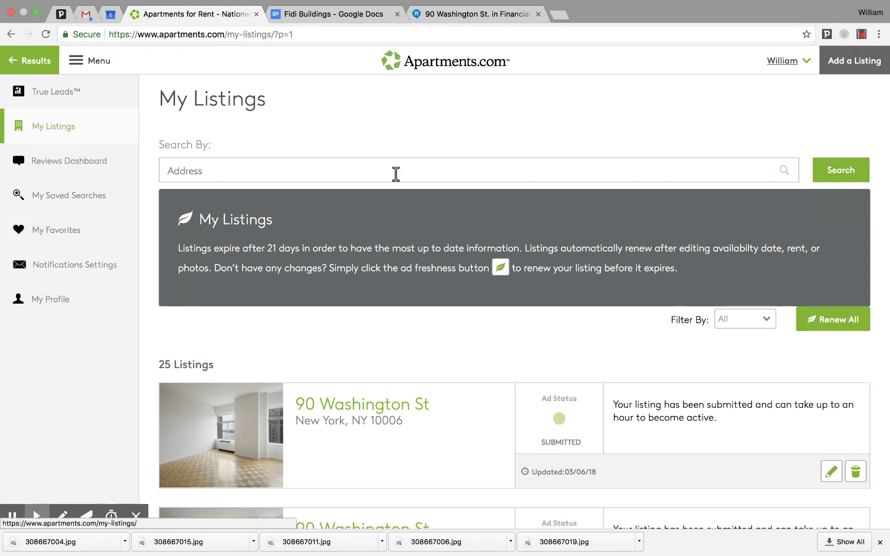
{"action": "left_click", "coordinate": [729, 319]}
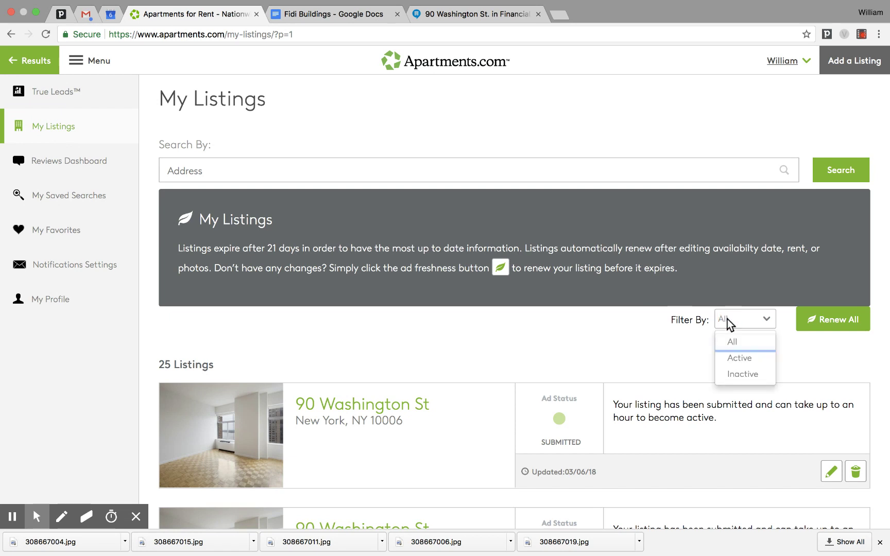
{"action": "left_click", "coordinate": [736, 319]}
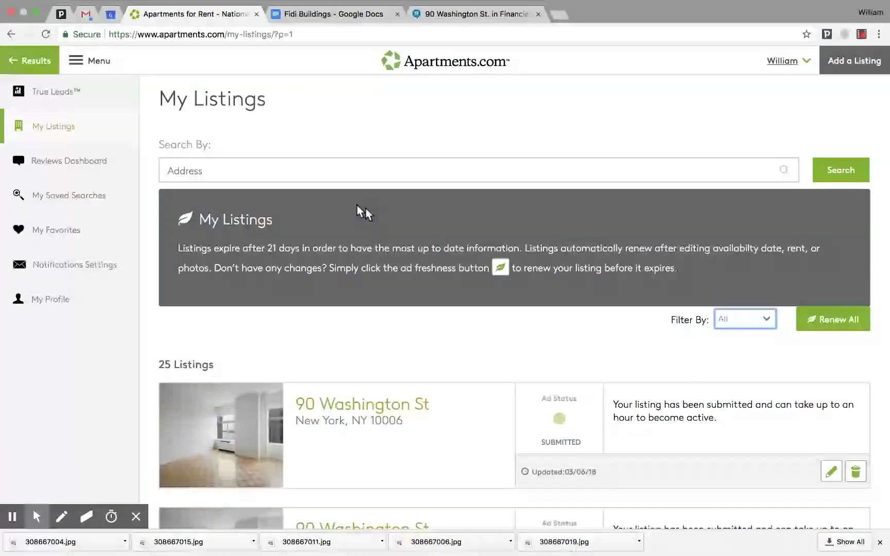